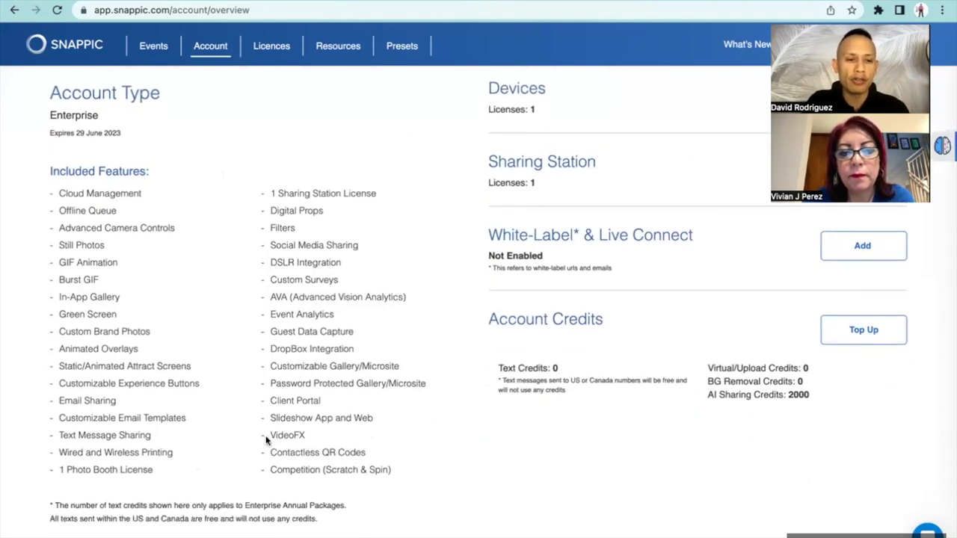
# Scroll through the account overview, then go to the Events page, which shows 'No Live Events'
pyautogui.scroll(3, 278, 434)
pyautogui.scroll(-2, 282, 402)
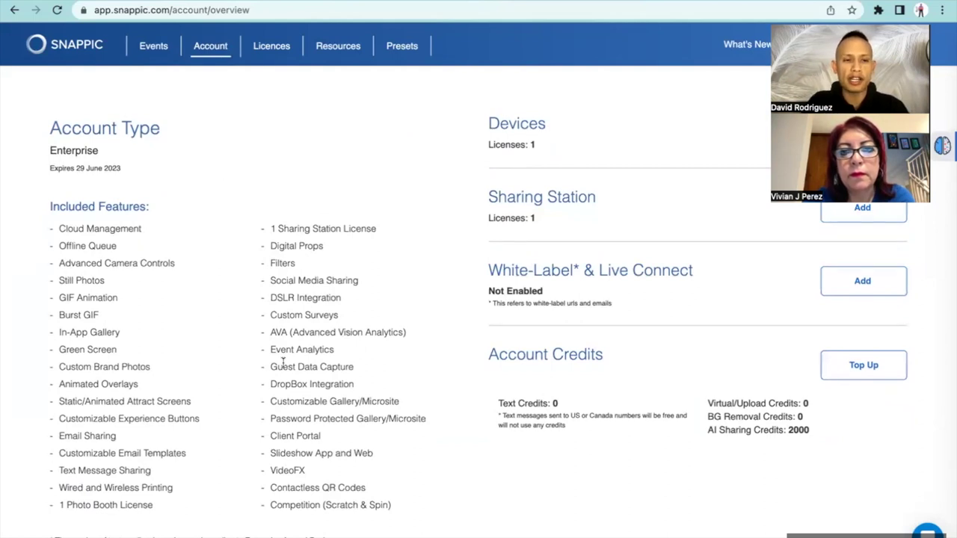
pyautogui.scroll(1, 283, 361)
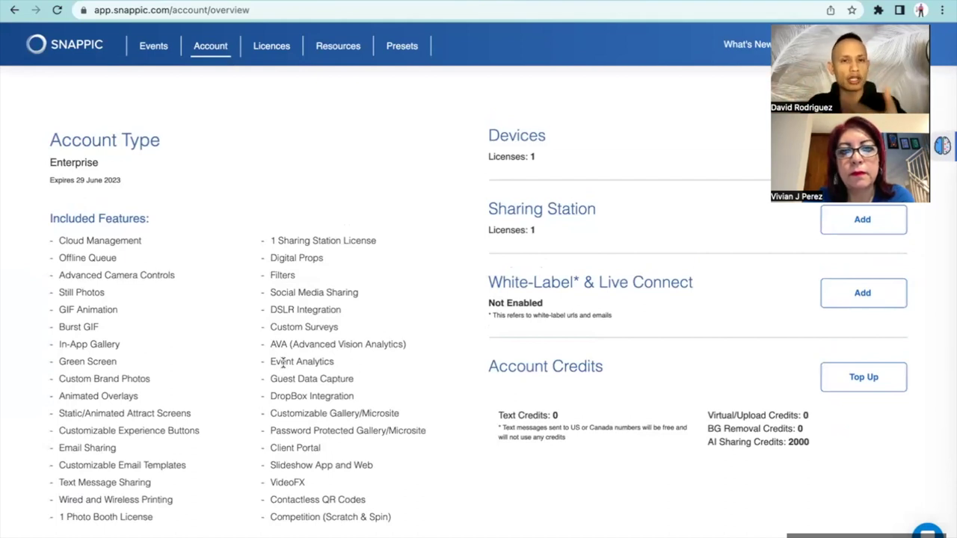
pyautogui.scroll(-1, 283, 361)
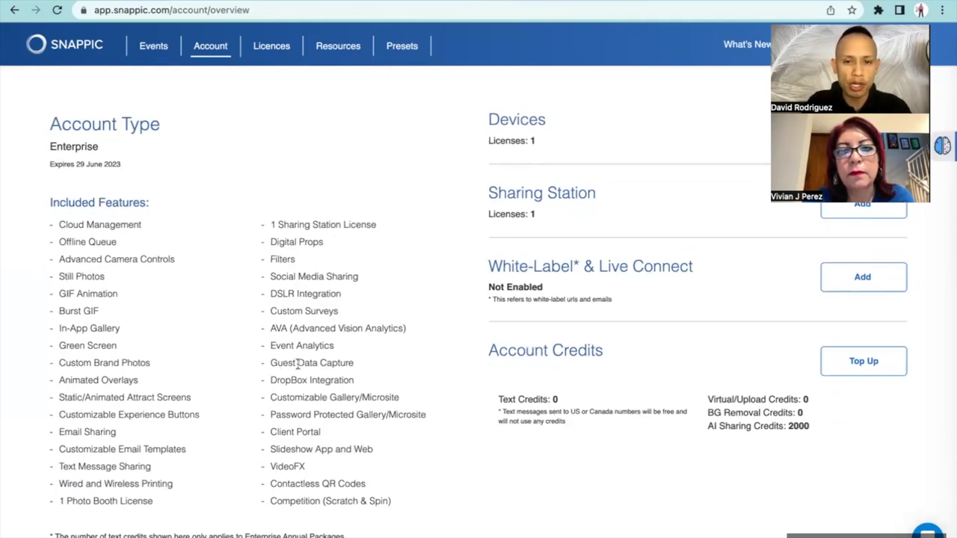
pyautogui.scroll(-2, 285, 363)
pyautogui.scroll(4, 277, 338)
pyautogui.scroll(-1, 277, 338)
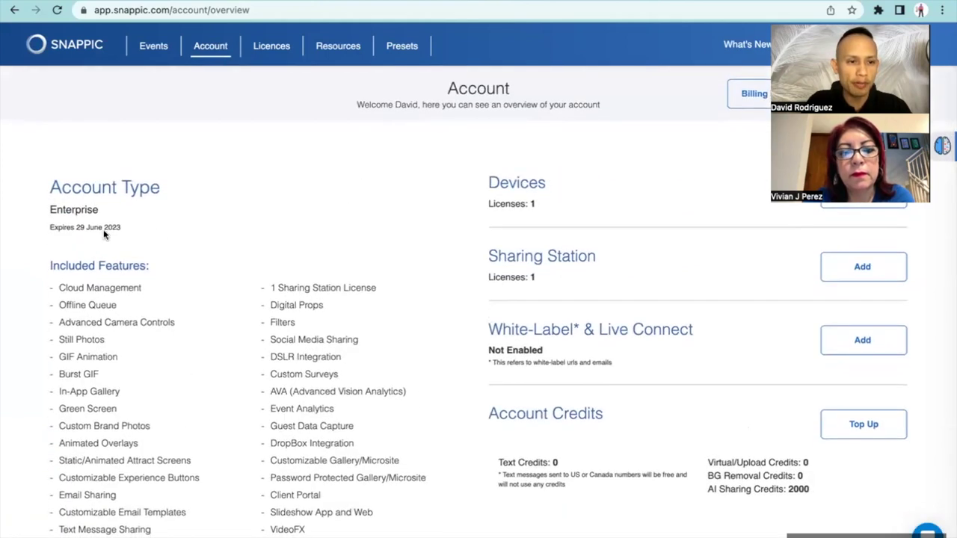
pyautogui.scroll(-3, 284, 314)
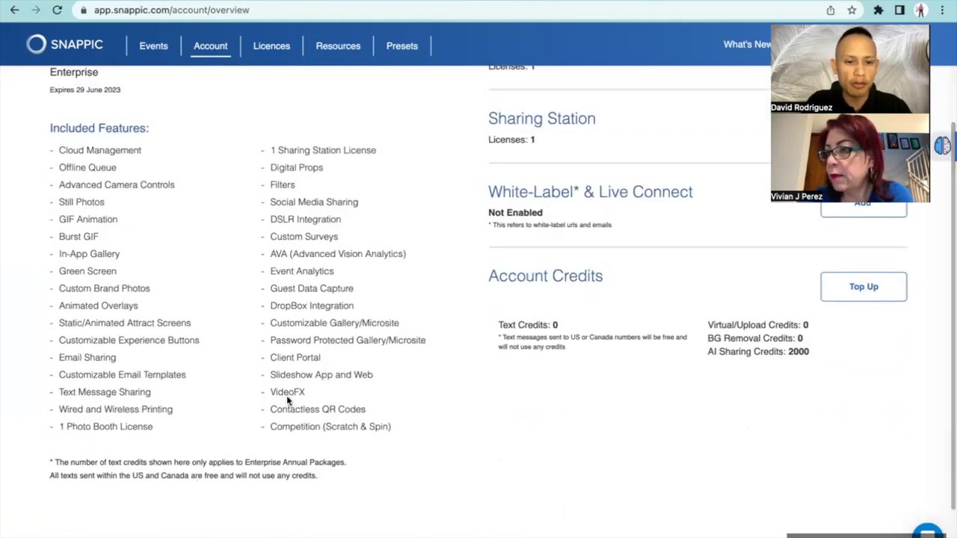
pyautogui.scroll(3, 244, 379)
pyautogui.scroll(-1, 244, 378)
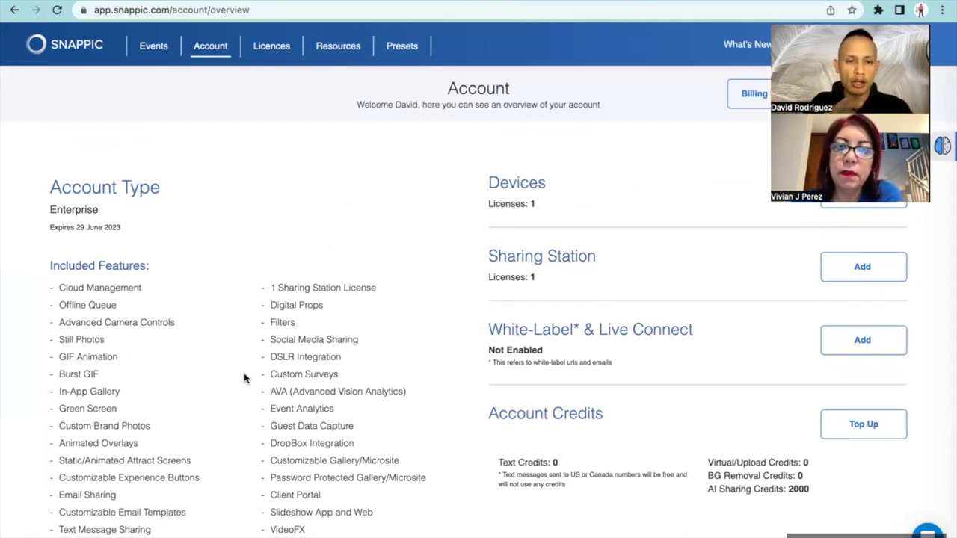
pyautogui.scroll(-1, 244, 377)
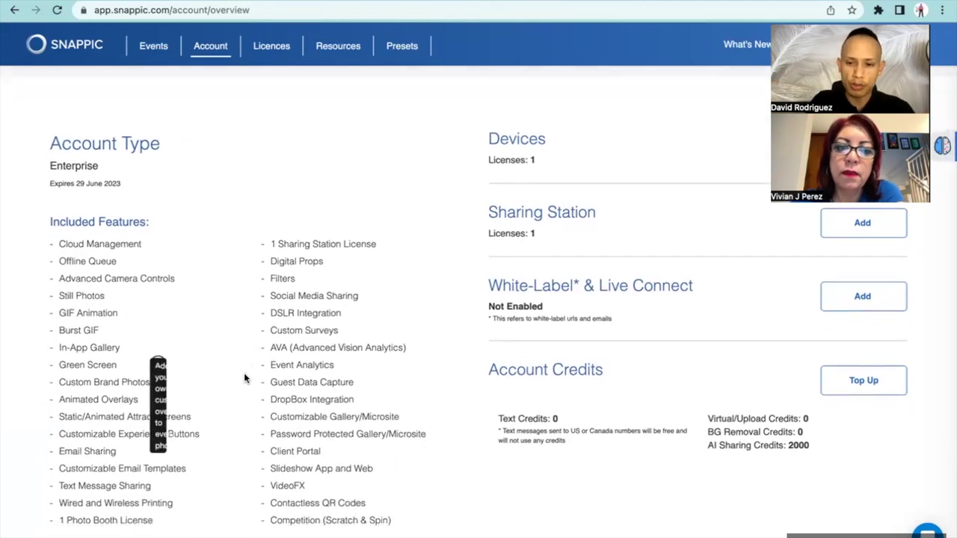
pyautogui.scroll(-1, 452, 428)
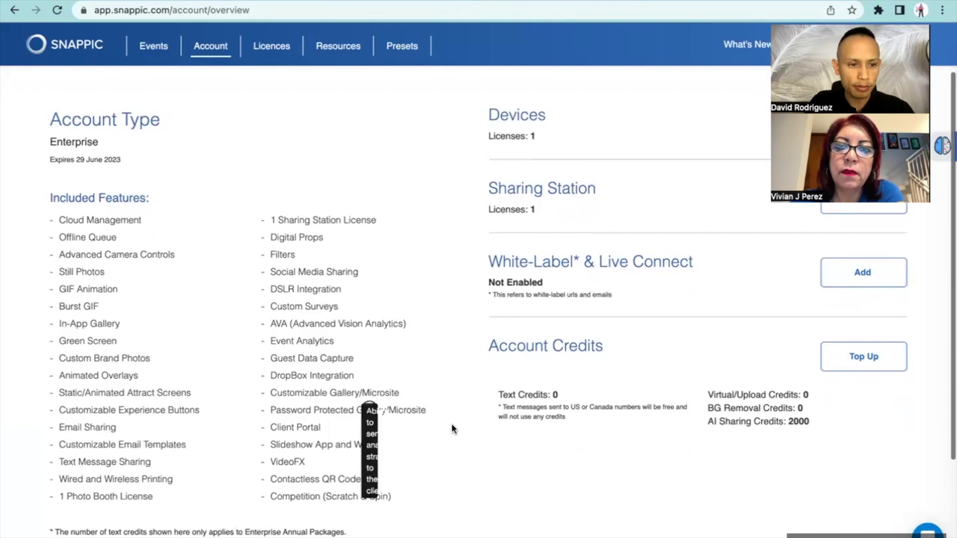
pyautogui.scroll(-1, 452, 428)
pyautogui.scroll(3, 452, 429)
pyautogui.click(160, 49)
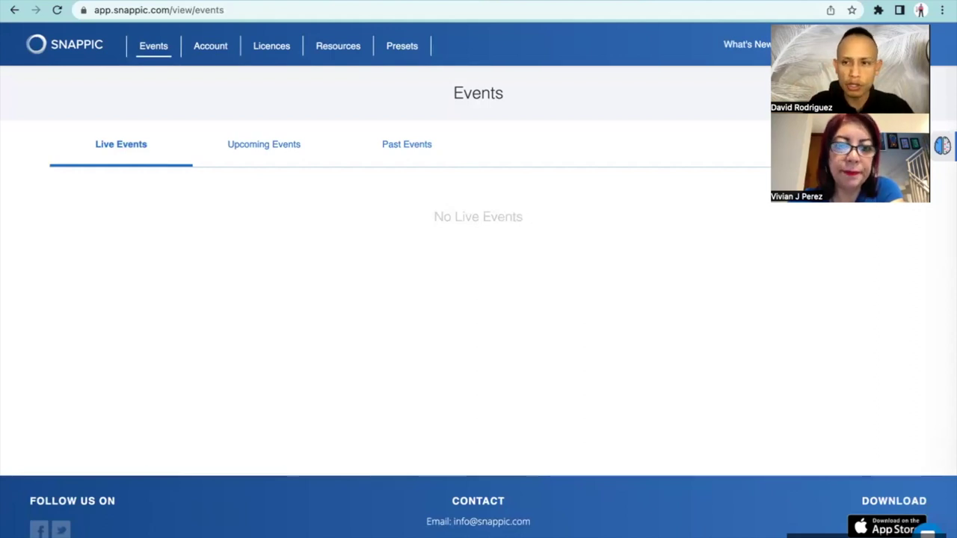
# Create a New Plain Event and tick VideoFX as its booth feature
pyautogui.click(860, 93)
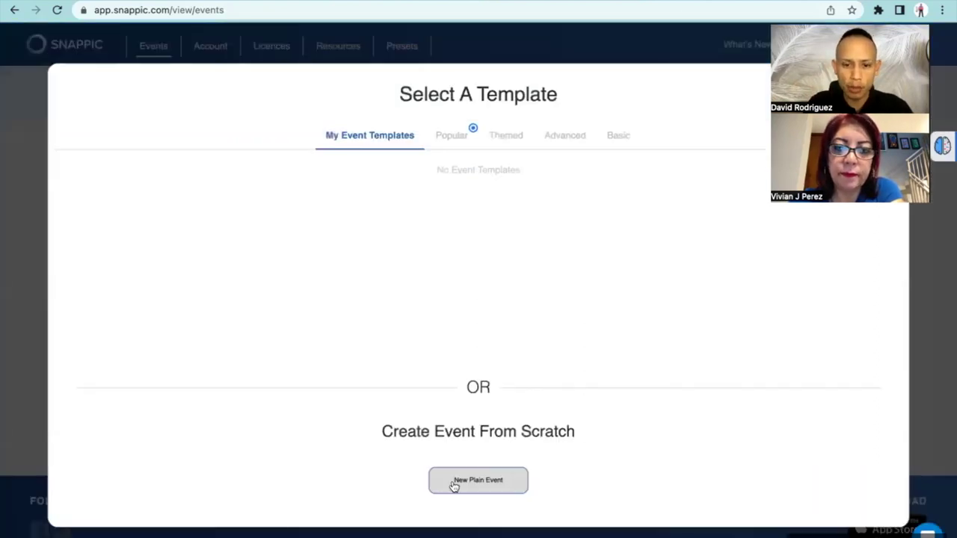
pyautogui.click(479, 483)
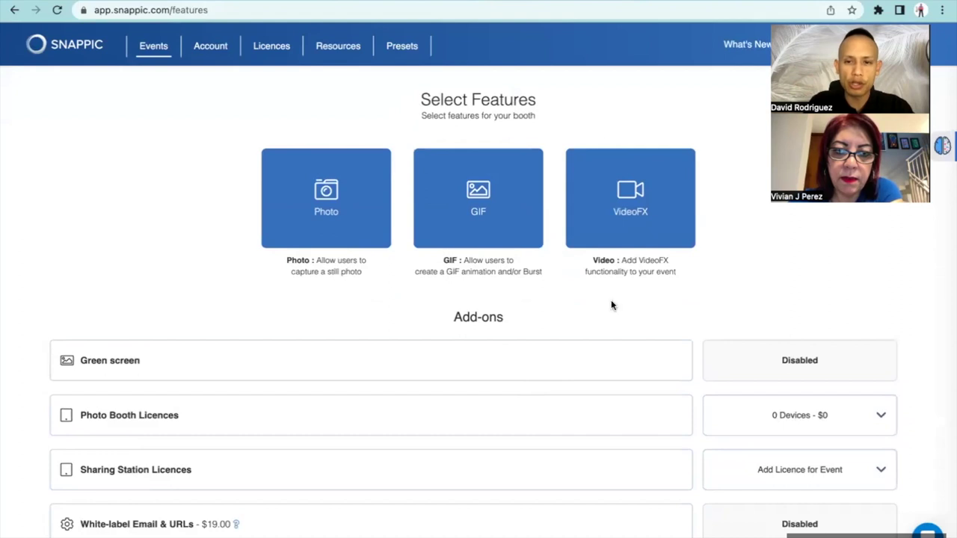
pyautogui.click(634, 218)
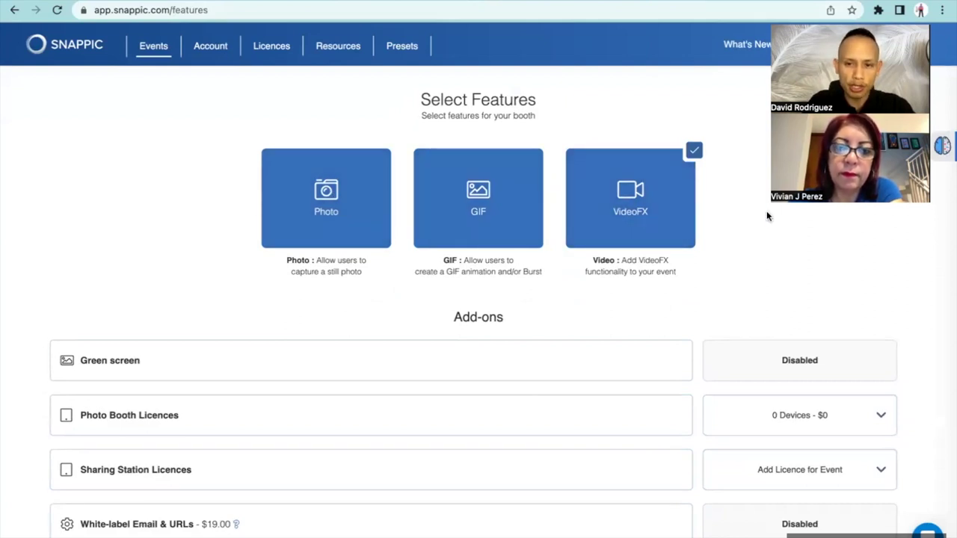
# Scroll down the Select Features page and advance to the Event Info step
pyautogui.scroll(-1, 766, 216)
pyautogui.scroll(-3, 767, 216)
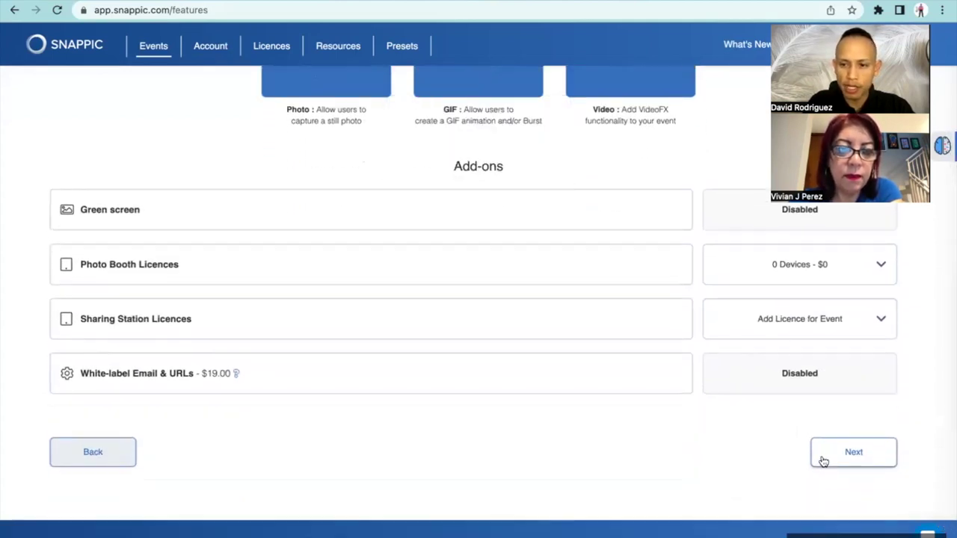
pyautogui.scroll(-1, 823, 454)
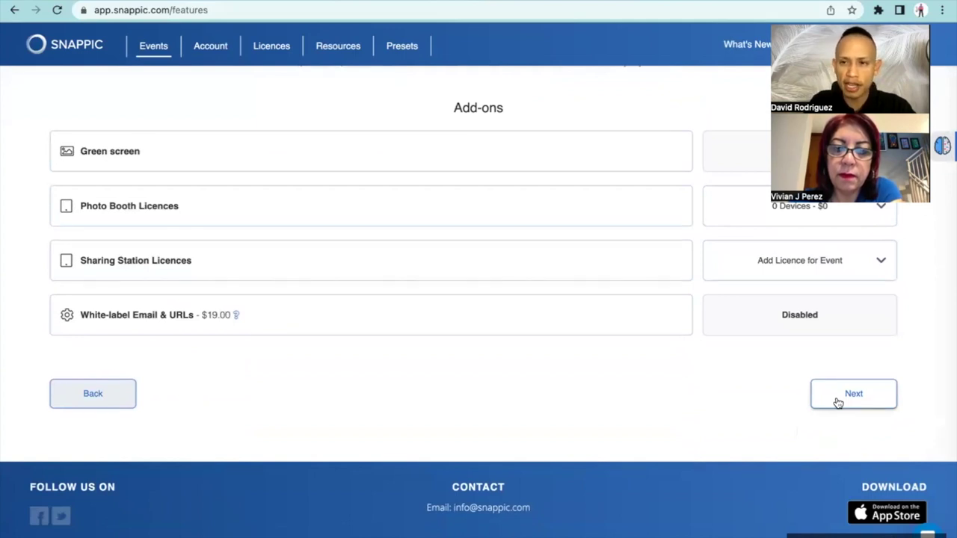
pyautogui.scroll(1, 838, 403)
pyautogui.scroll(-1, 838, 402)
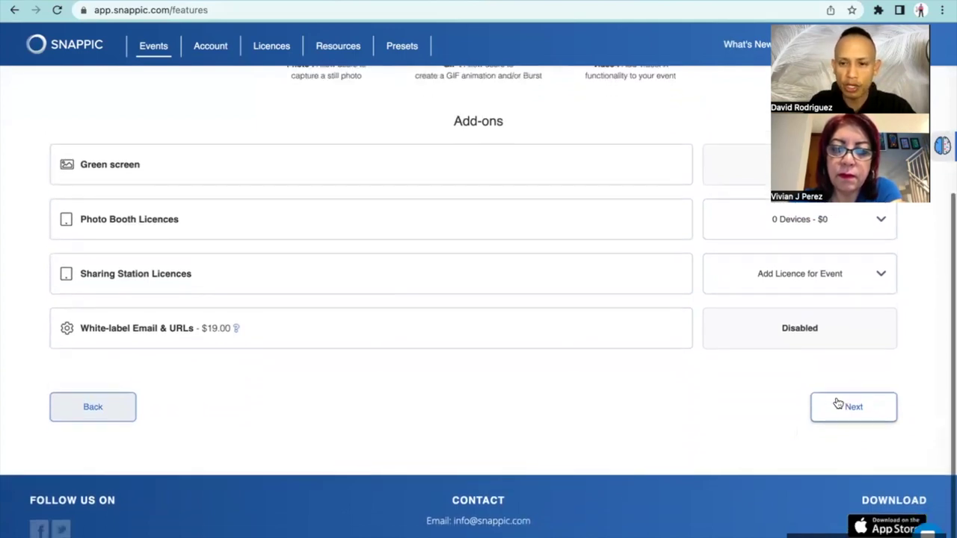
pyautogui.click(831, 406)
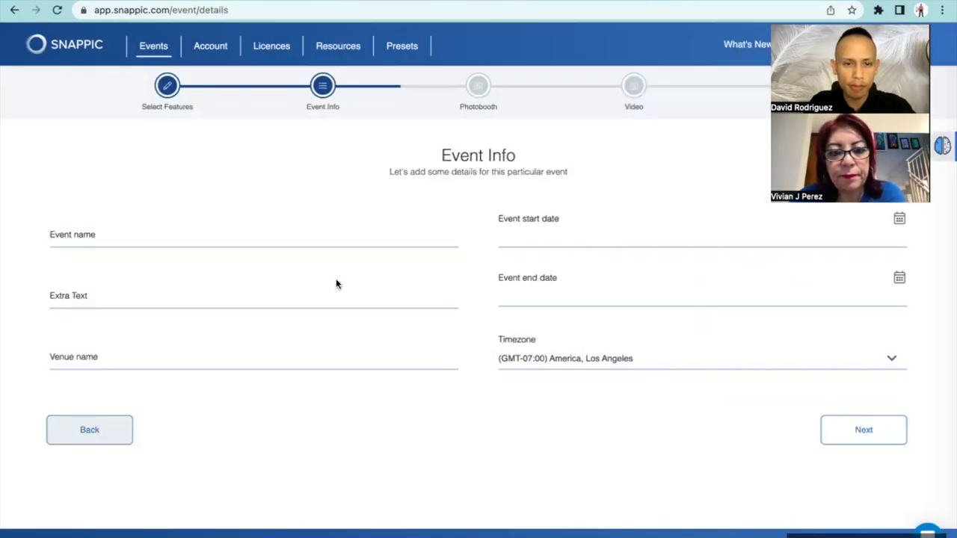
# Enter the event name, correcting a typo in the surname
pyautogui.click(269, 237)
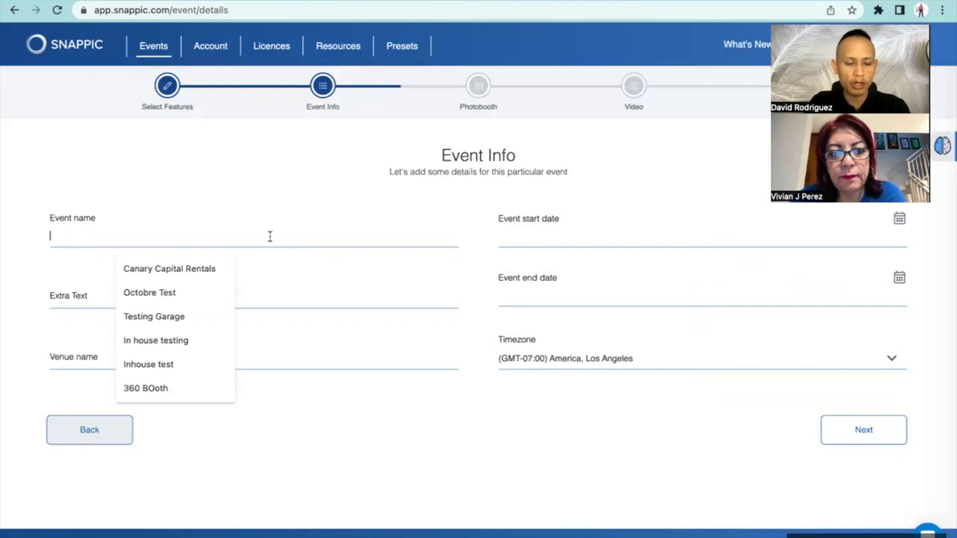
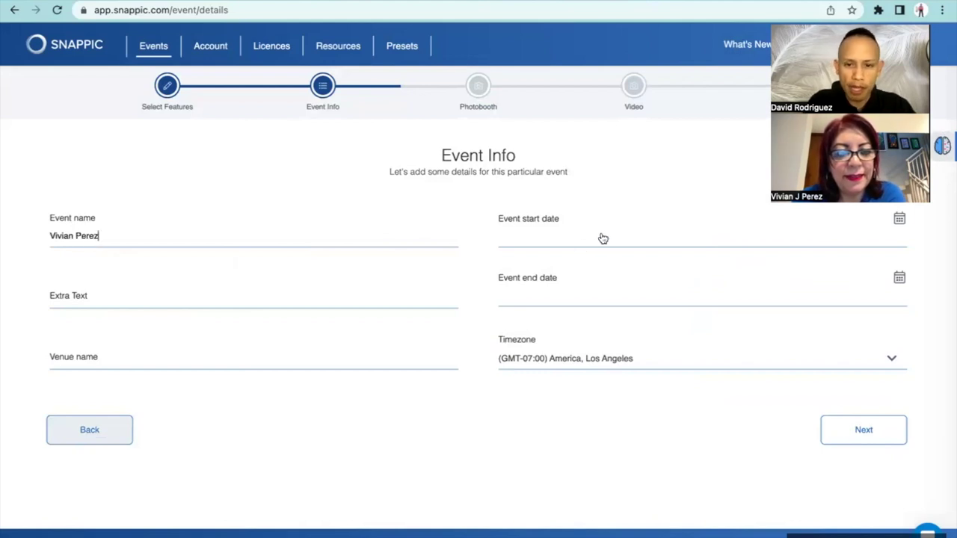
# Schedule the event from 25 April 2023 14:00 to 26 April 2023 14:00
pyautogui.click(603, 238)
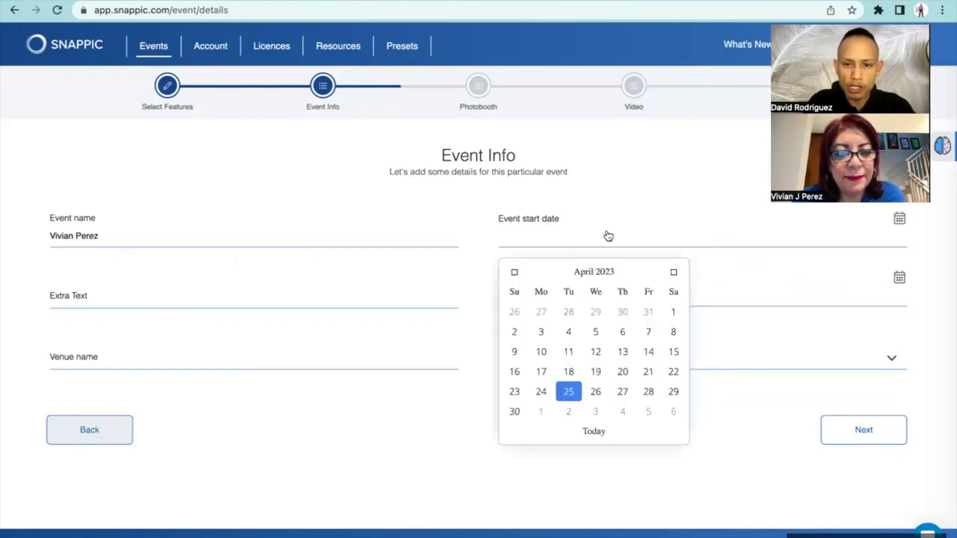
pyautogui.click(570, 395)
pyautogui.click(617, 360)
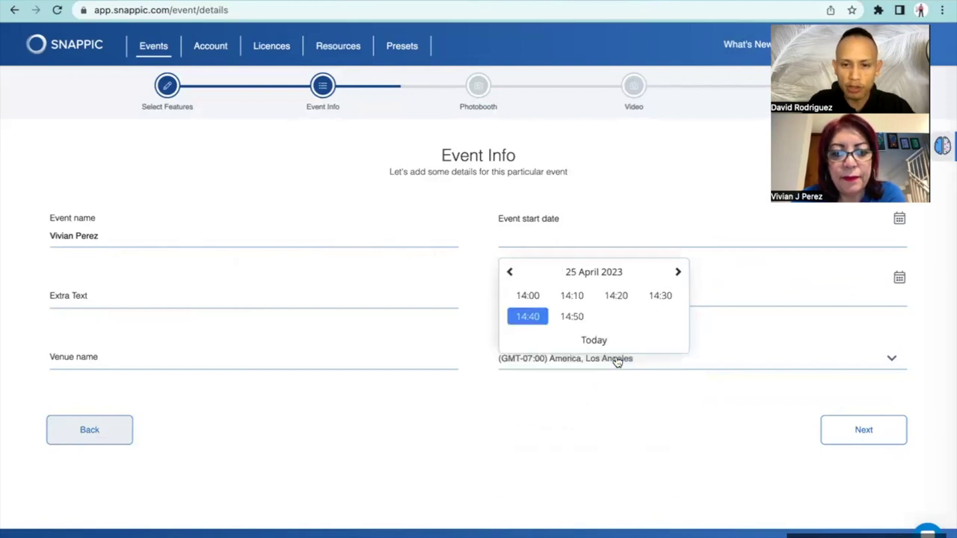
pyautogui.click(527, 296)
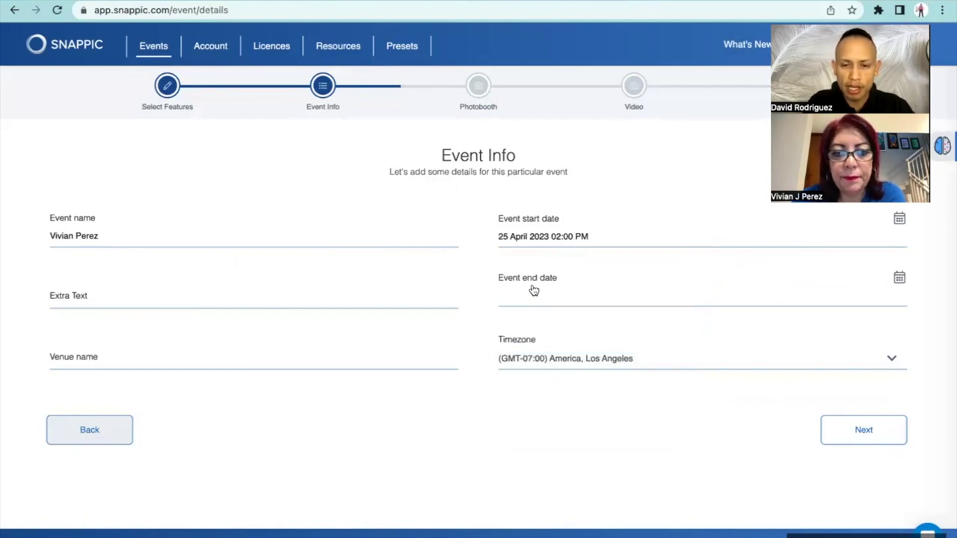
pyautogui.click(534, 291)
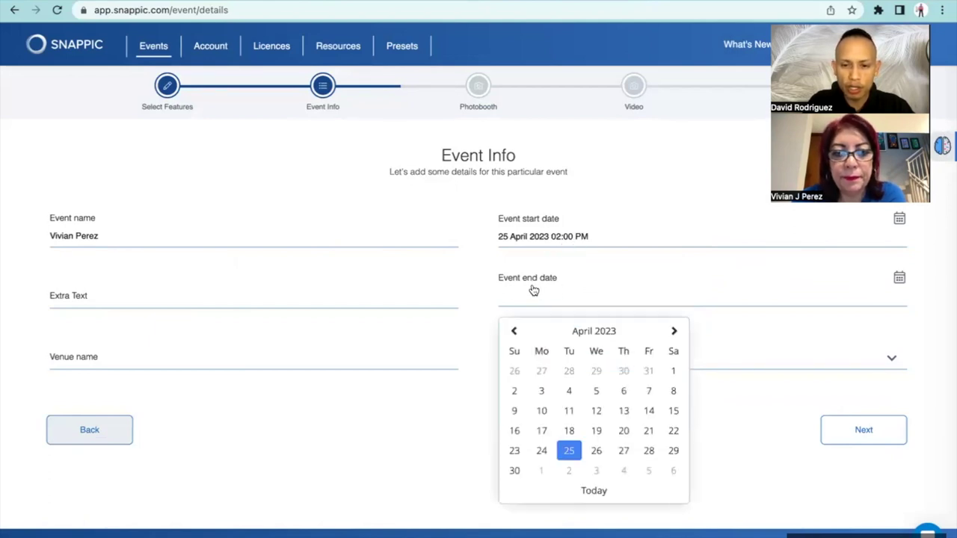
pyautogui.click(596, 452)
pyautogui.click(615, 417)
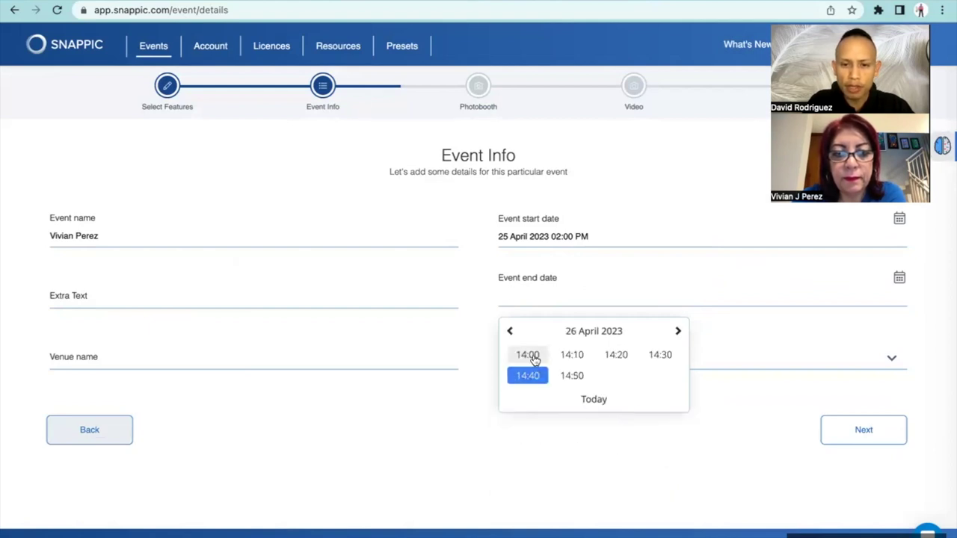
pyautogui.click(527, 356)
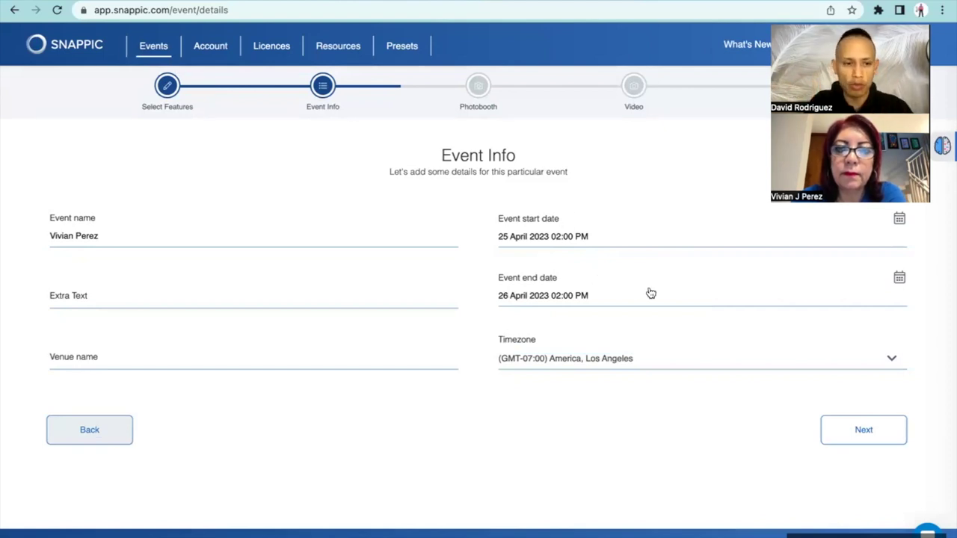
# Review the Event Info page, then switch to the 360 Photo Booths page
pyautogui.scroll(-1, 651, 293)
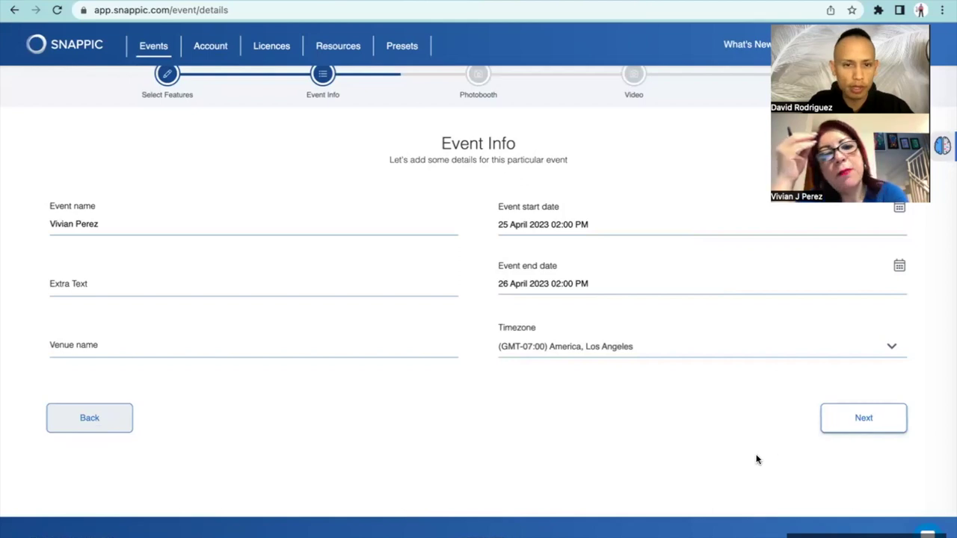
pyautogui.scroll(1, 756, 459)
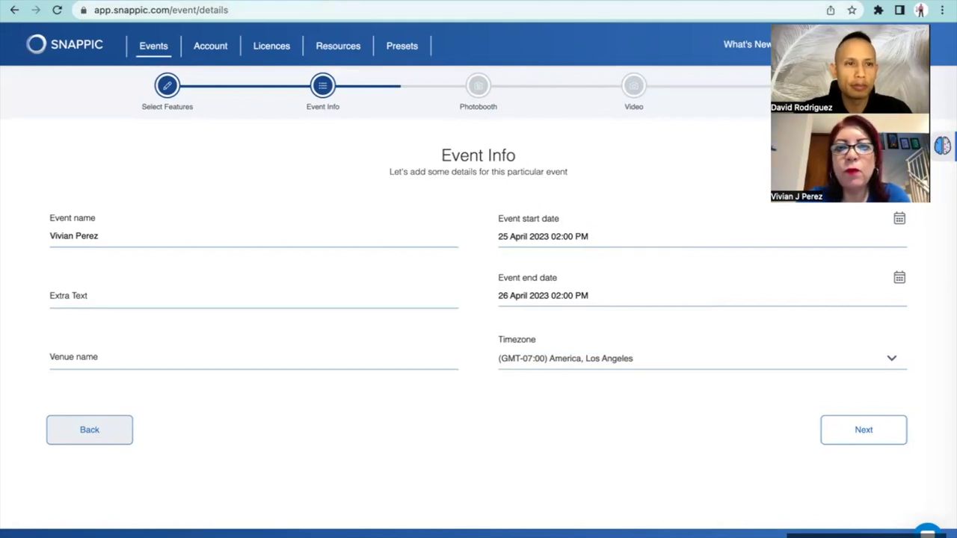
pyautogui.click(112, 2)
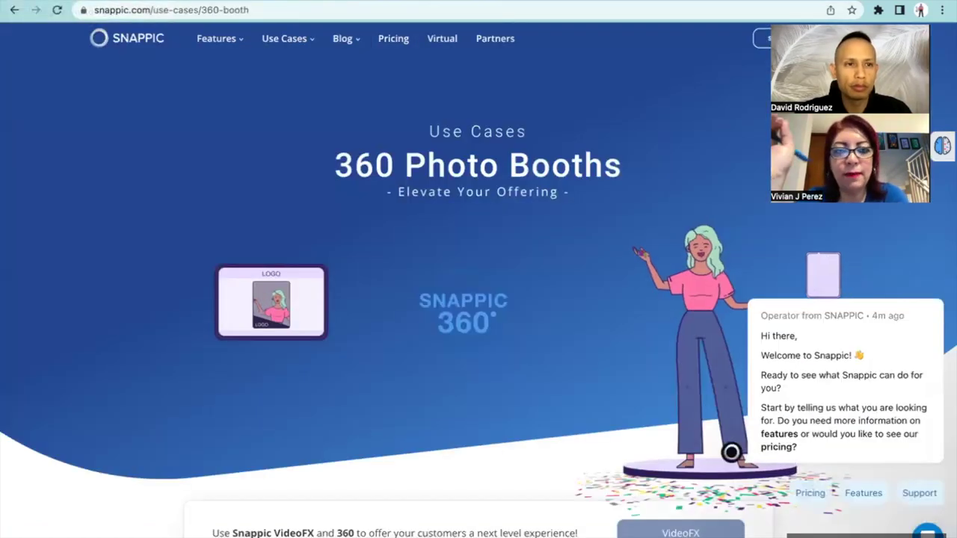
pyautogui.click(194, 2)
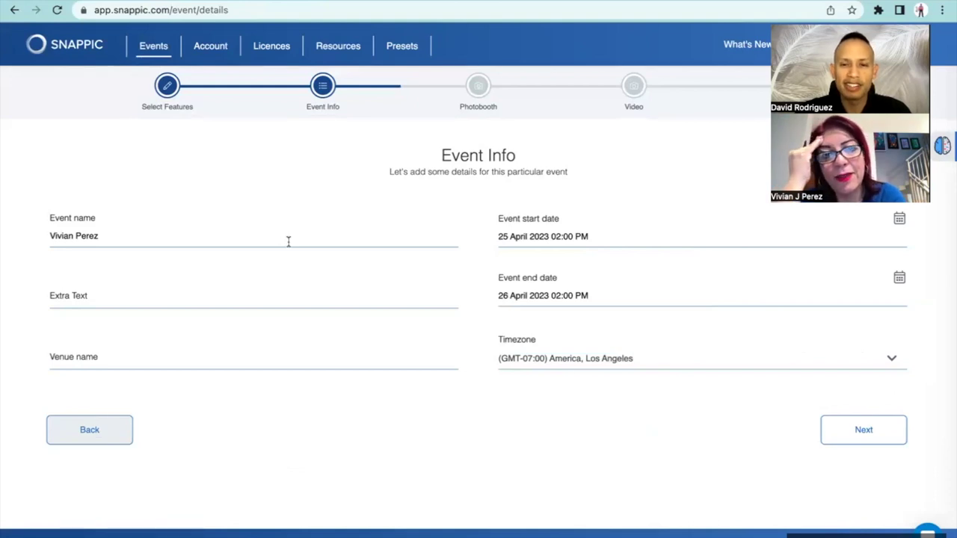
pyautogui.hotkey('ctrl', 'Right')
pyautogui.hotkey('ctrl', 'Right')
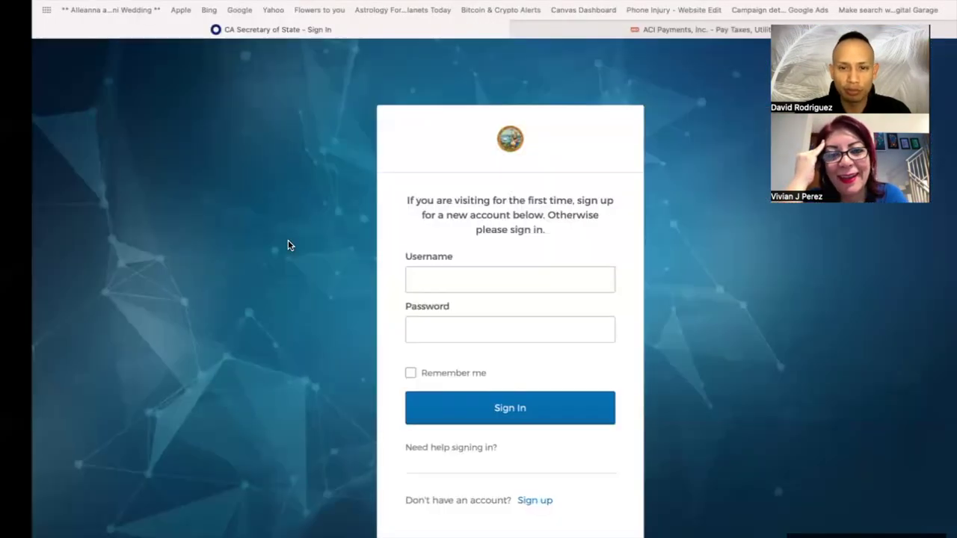
pyautogui.hotkey('ctrl', 'Left')
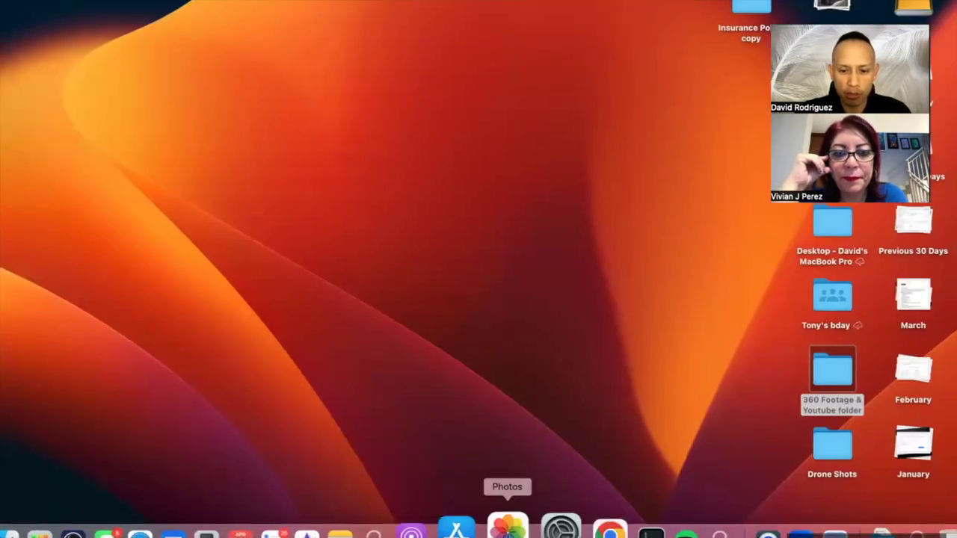
pyautogui.click(573, 527)
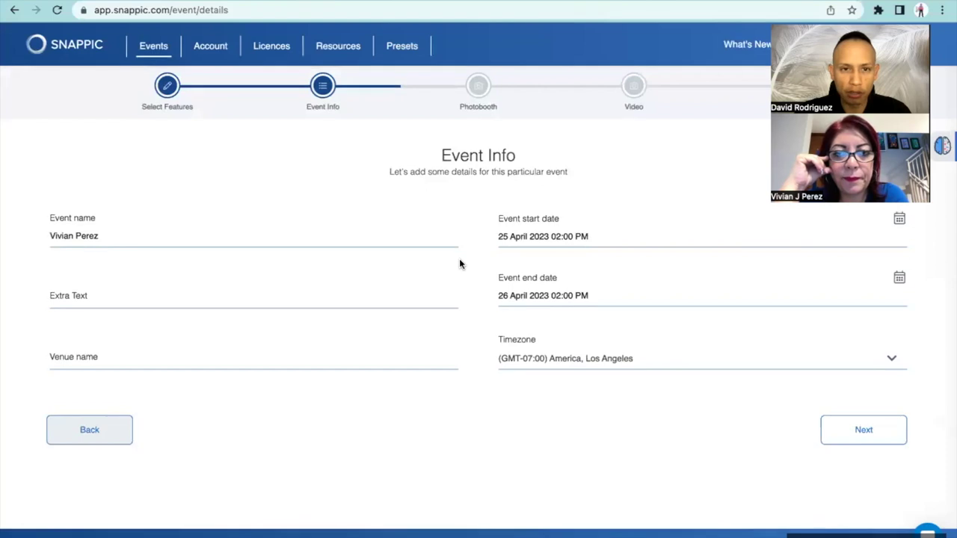
pyautogui.hotkey('ctrl', 'Left')
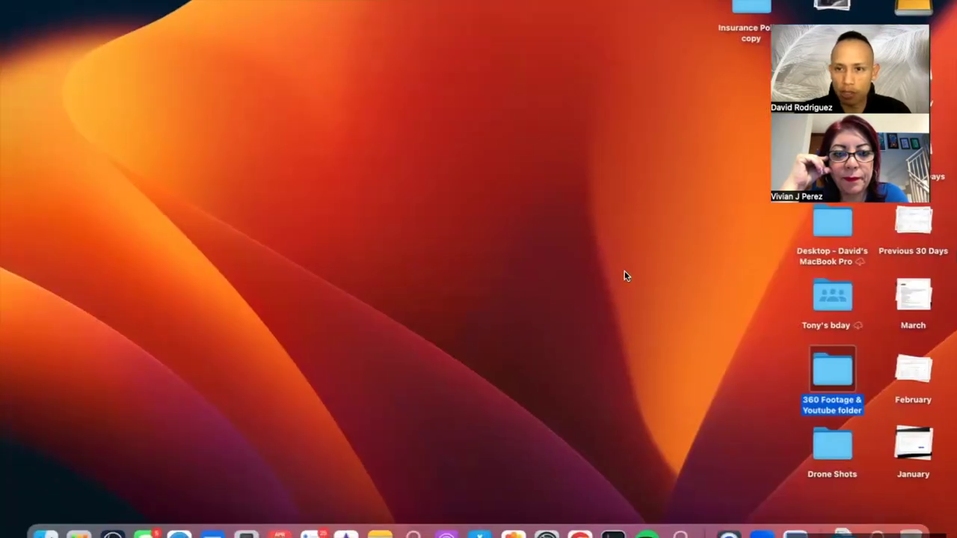
pyautogui.hotkey('ctrl', 'Up')
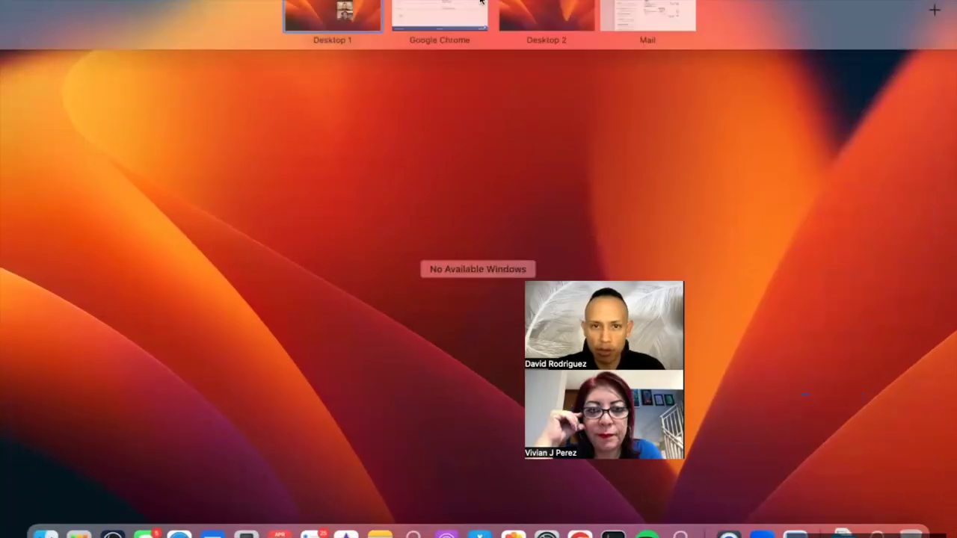
pyautogui.click(431, 29)
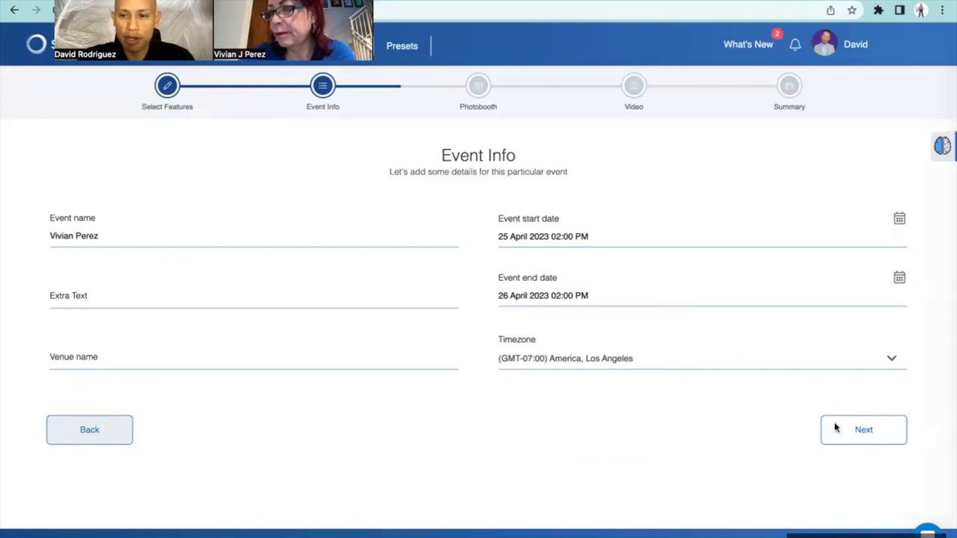
# Move on to Event Options and enable QR Sharing, AirDrop and Text Messaging
pyautogui.click(846, 438)
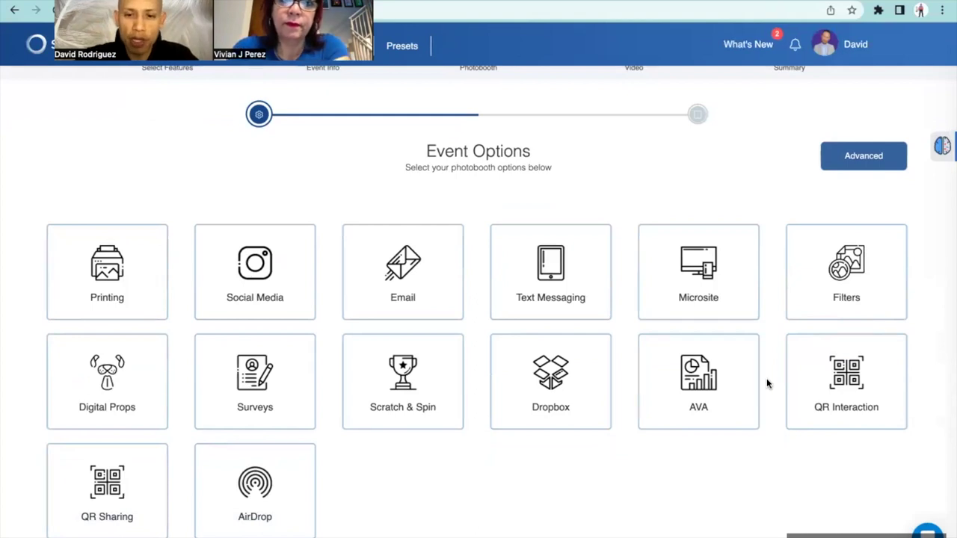
pyautogui.scroll(-1, 608, 424)
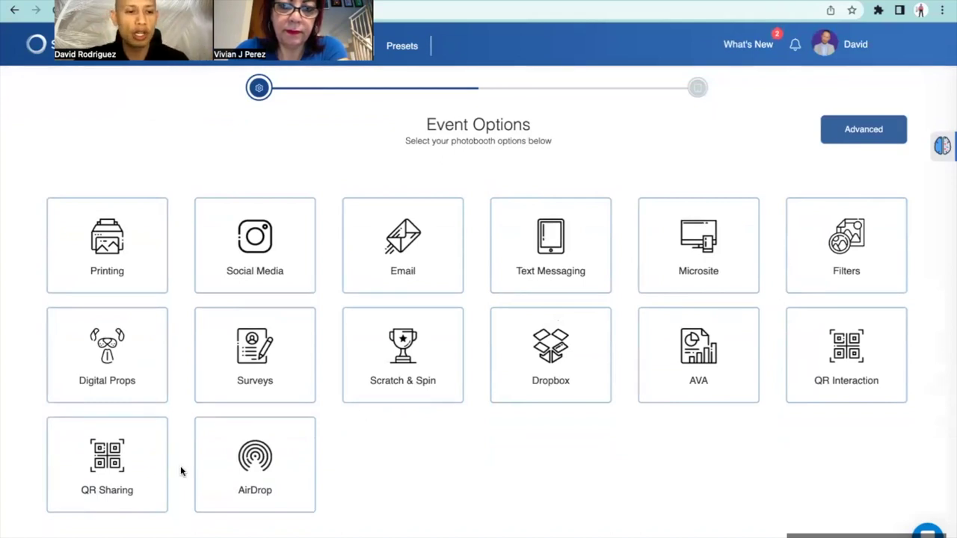
pyautogui.click(129, 471)
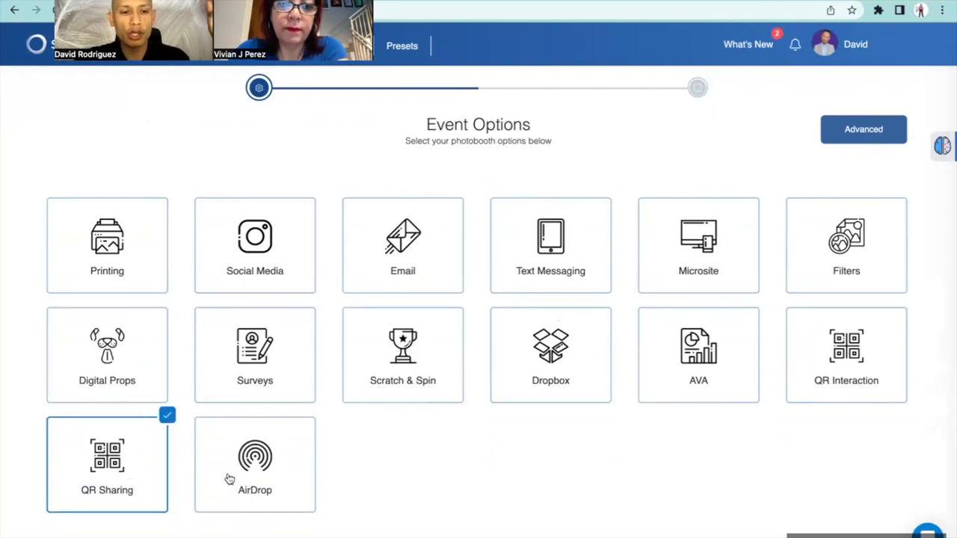
pyautogui.click(233, 479)
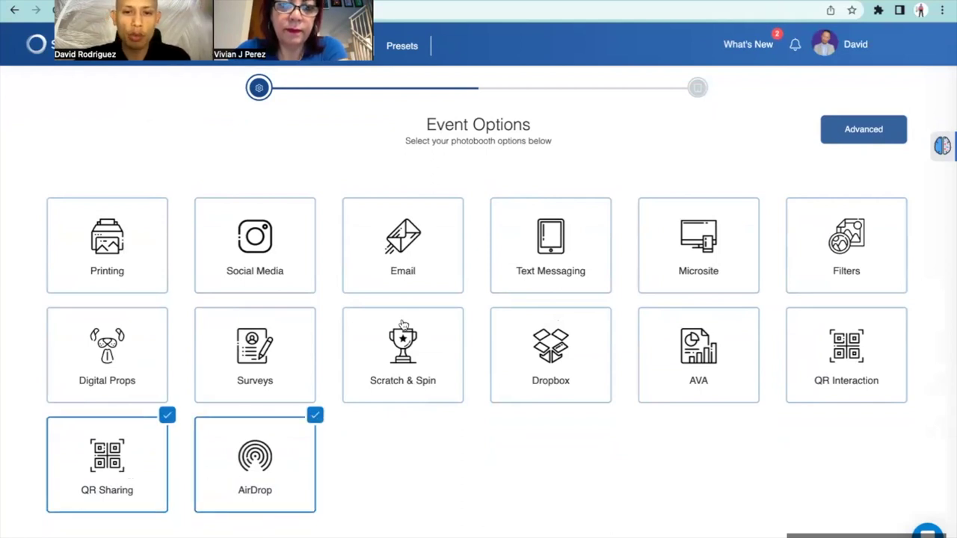
pyautogui.click(559, 271)
# Enter a four-digit admin password and save the event options
pyautogui.scroll(-1, 557, 269)
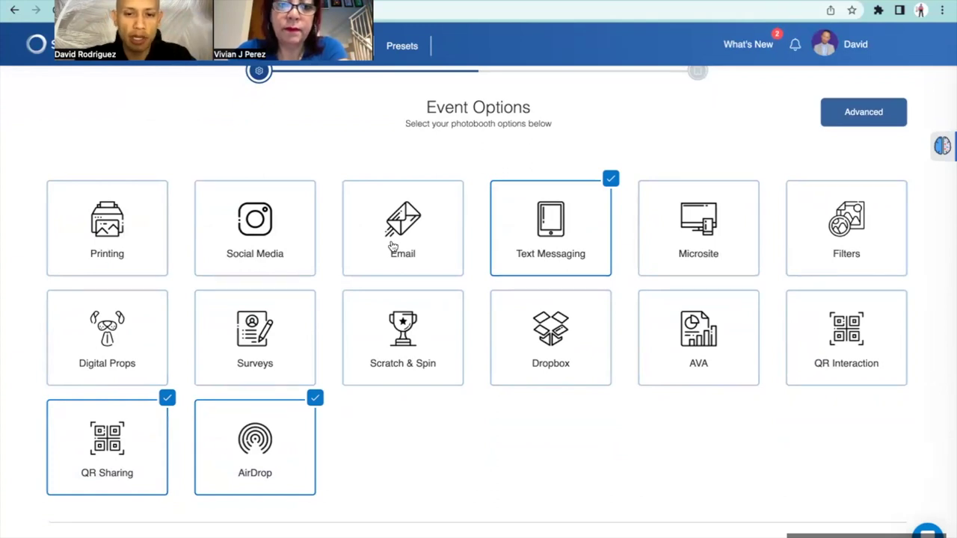
pyautogui.scroll(-1, 392, 246)
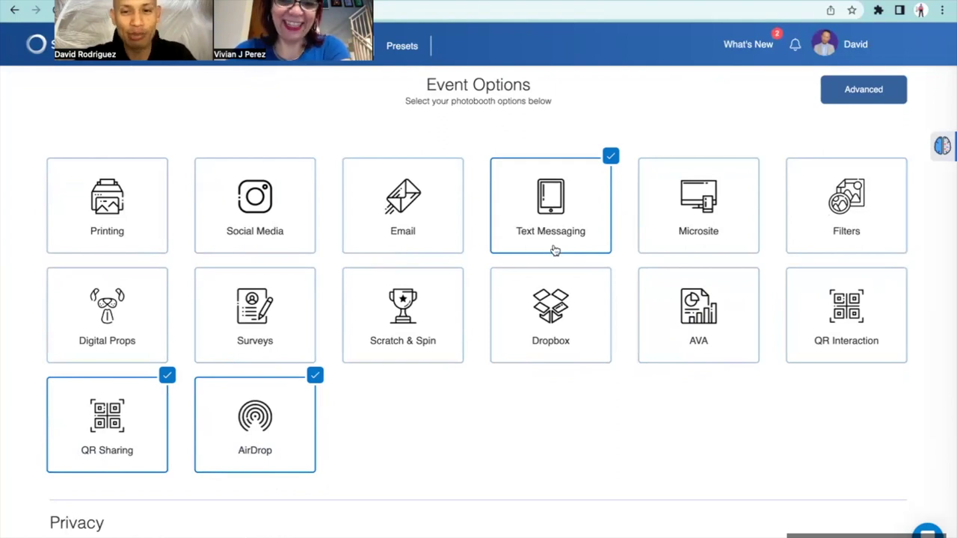
pyautogui.scroll(-3, 523, 295)
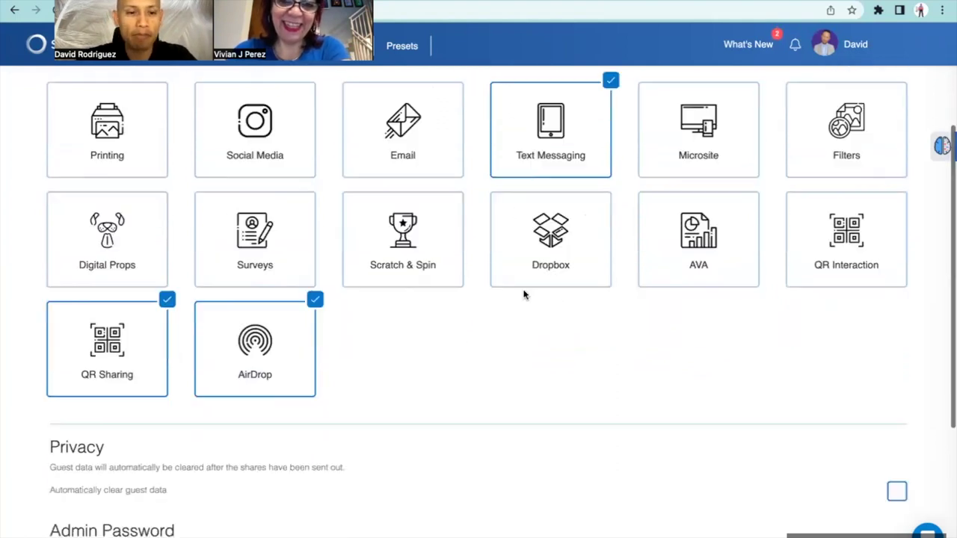
pyautogui.scroll(-1, 524, 294)
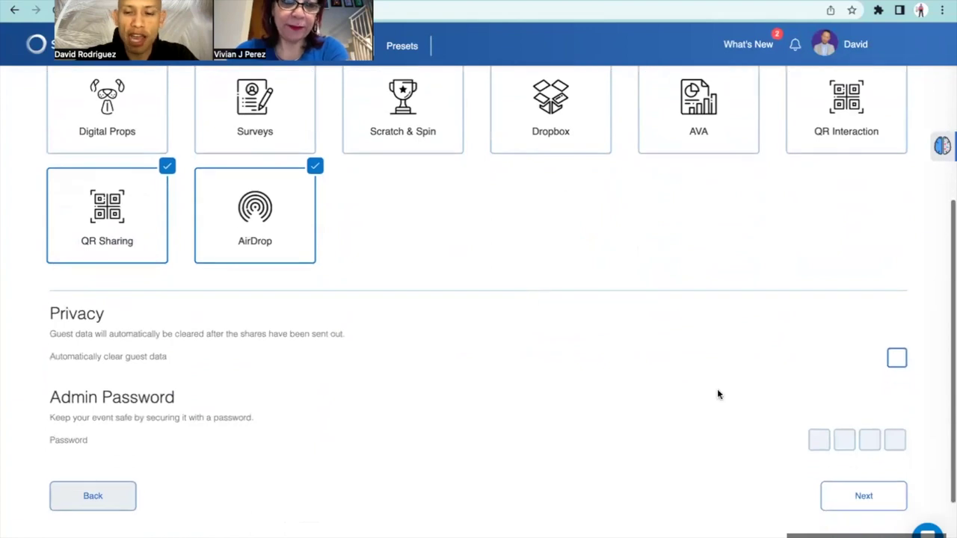
pyautogui.click(820, 440)
pyautogui.write('2222')
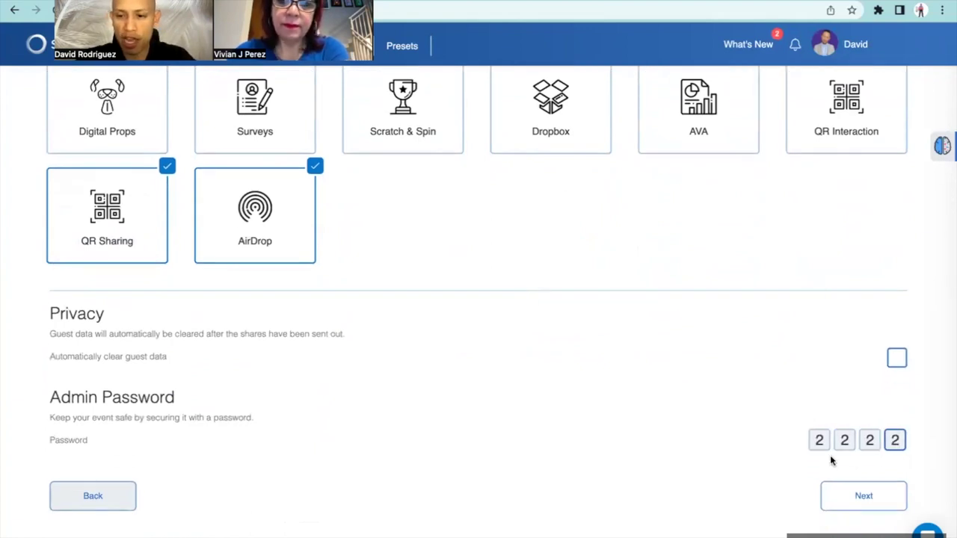
pyautogui.click(845, 498)
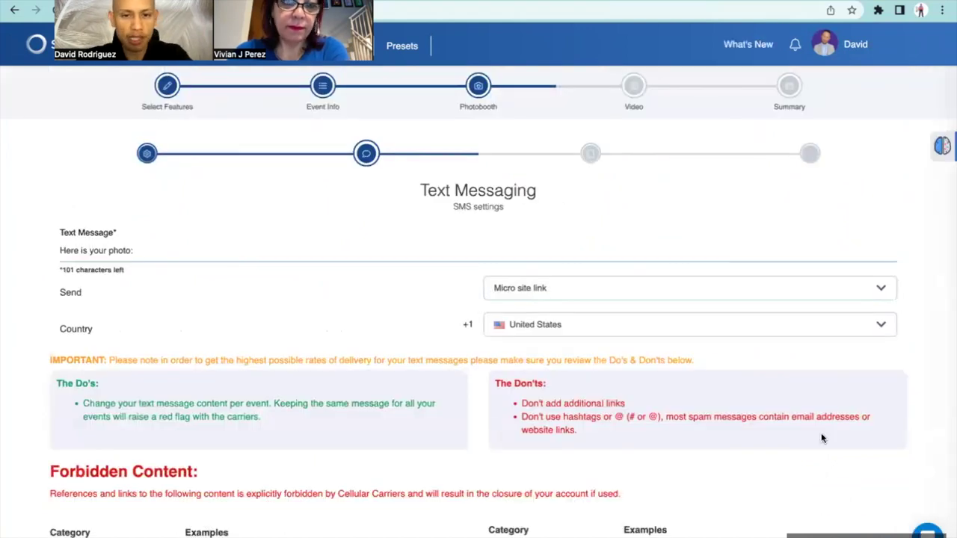
# Keep the default Text Messaging settings, dismiss the chat popup, and advance to App Experience
pyautogui.scroll(-3, 821, 439)
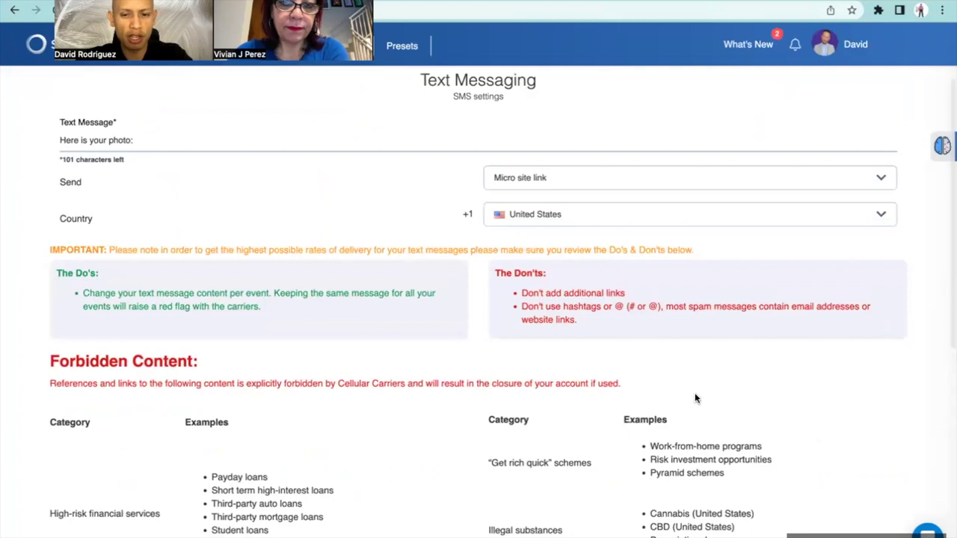
pyautogui.scroll(-4, 694, 396)
pyautogui.scroll(-1, 694, 392)
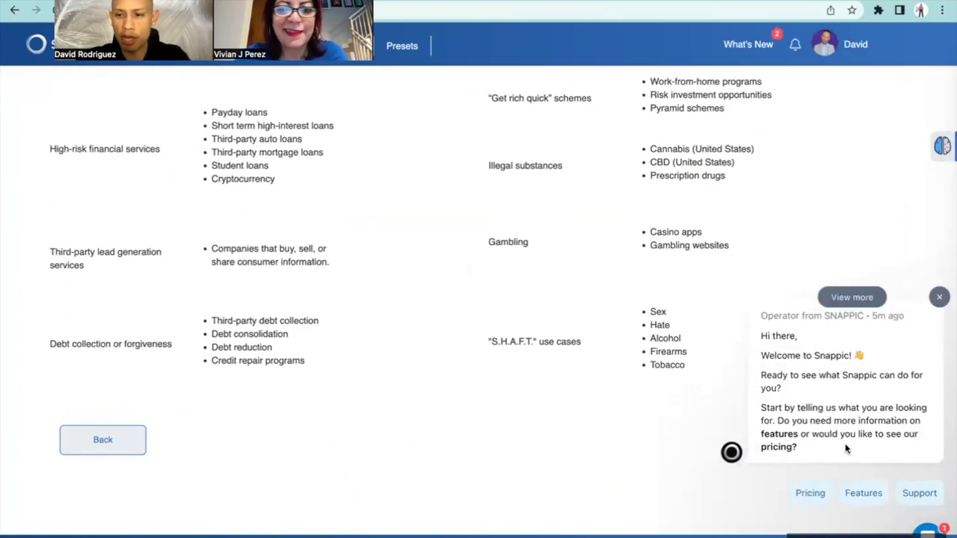
pyautogui.click(939, 297)
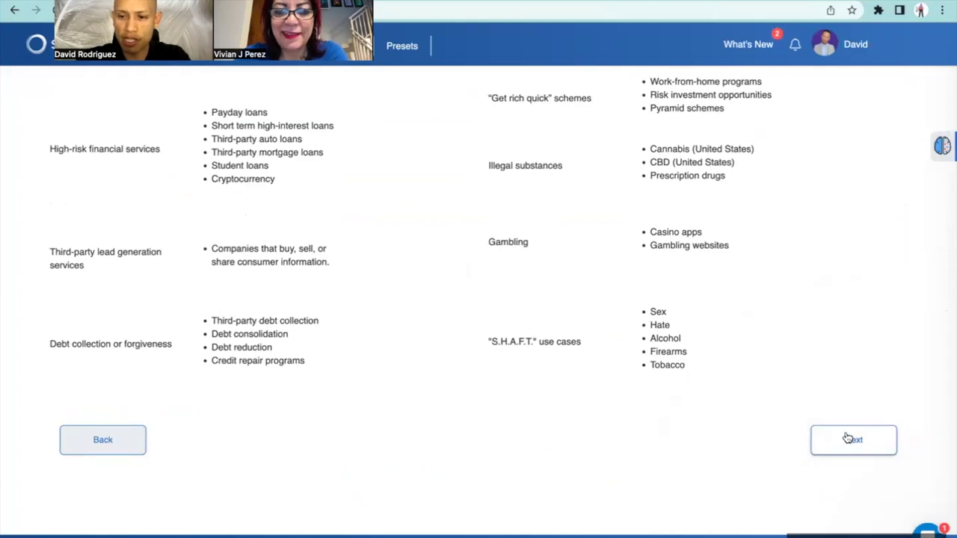
pyautogui.click(838, 444)
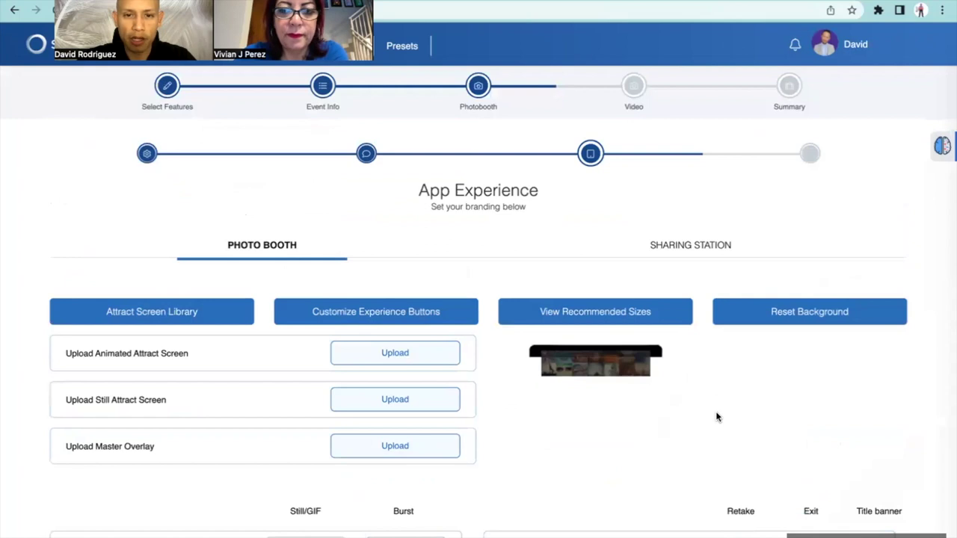
# Show the Sharing Station branding options and open the Recommended Sizes guide
pyautogui.scroll(-1, 682, 384)
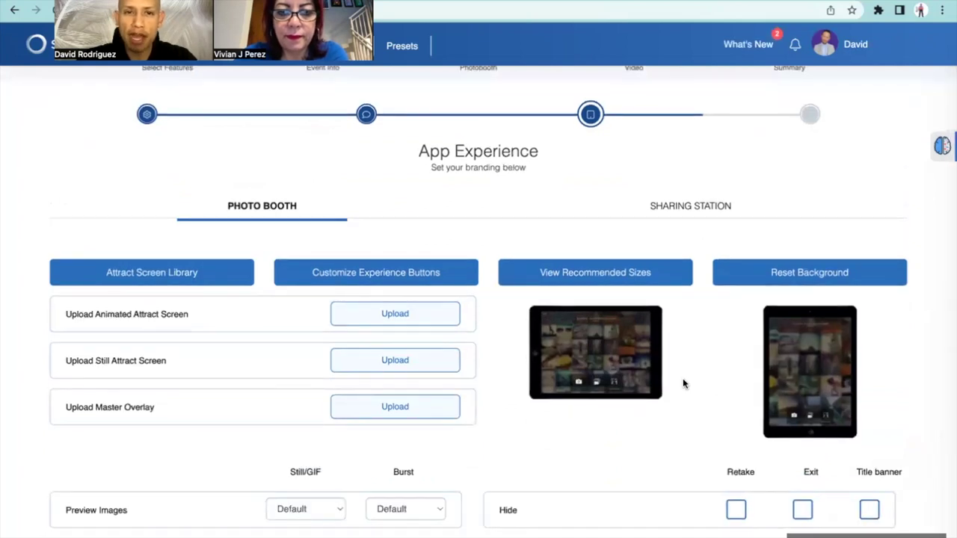
pyautogui.scroll(1, 683, 384)
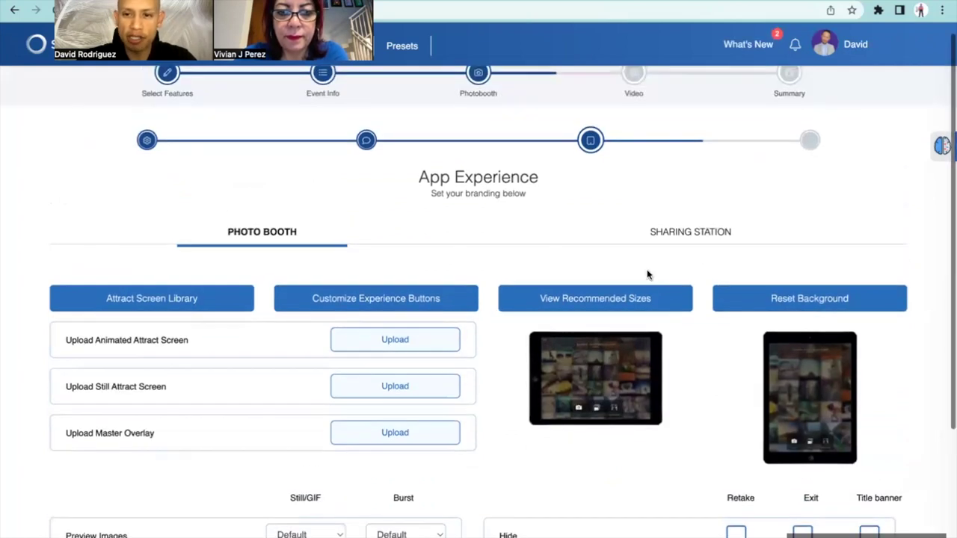
pyautogui.click(669, 238)
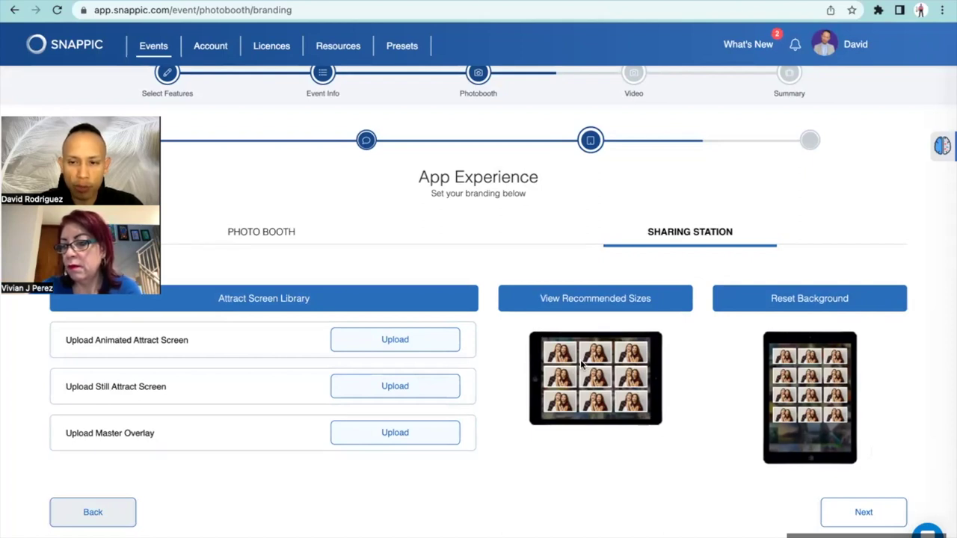
pyautogui.click(573, 302)
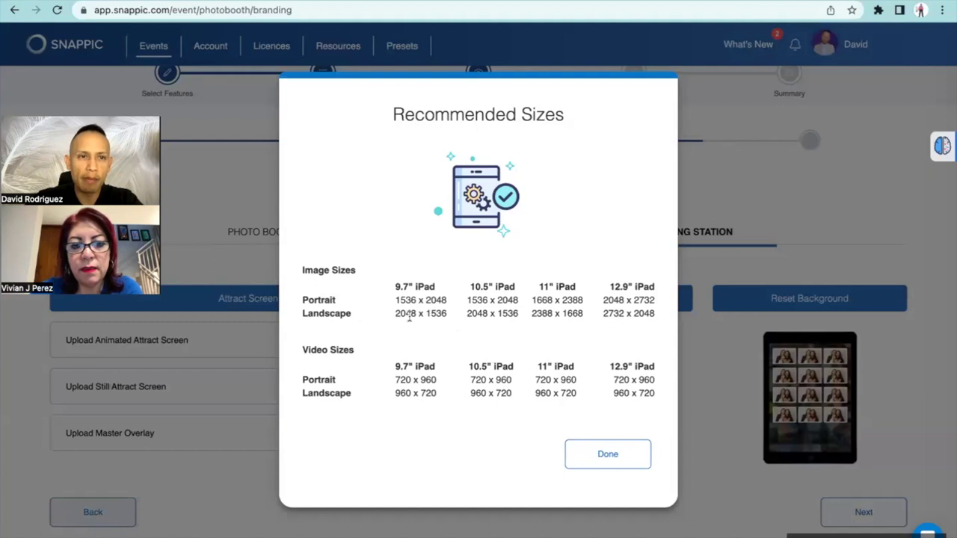
# Open a new browser tab on the Google start page
pyautogui.hotkey('ctrl', 't')
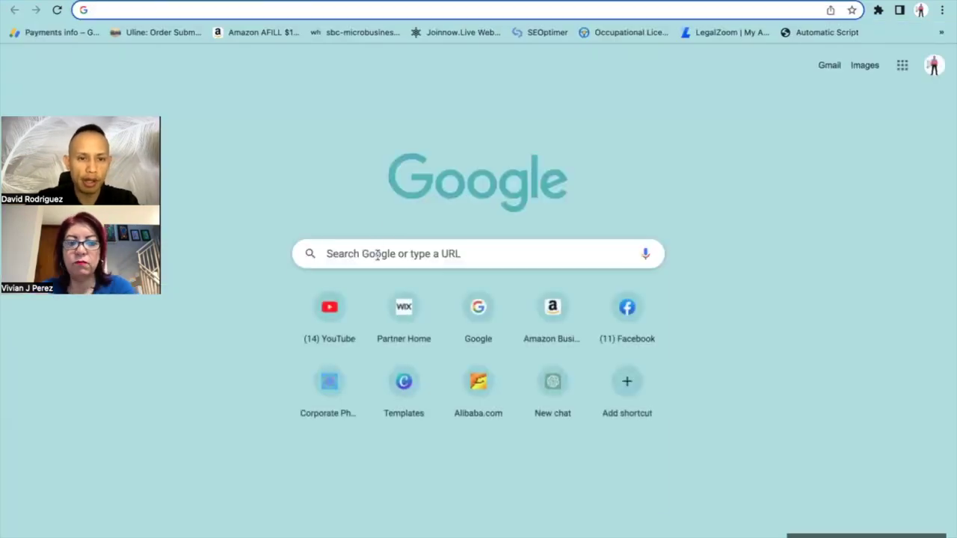
# Search Google for 'ipad 9th g' and skim the results
pyautogui.click(377, 253)
pyautogui.write('ipad ')
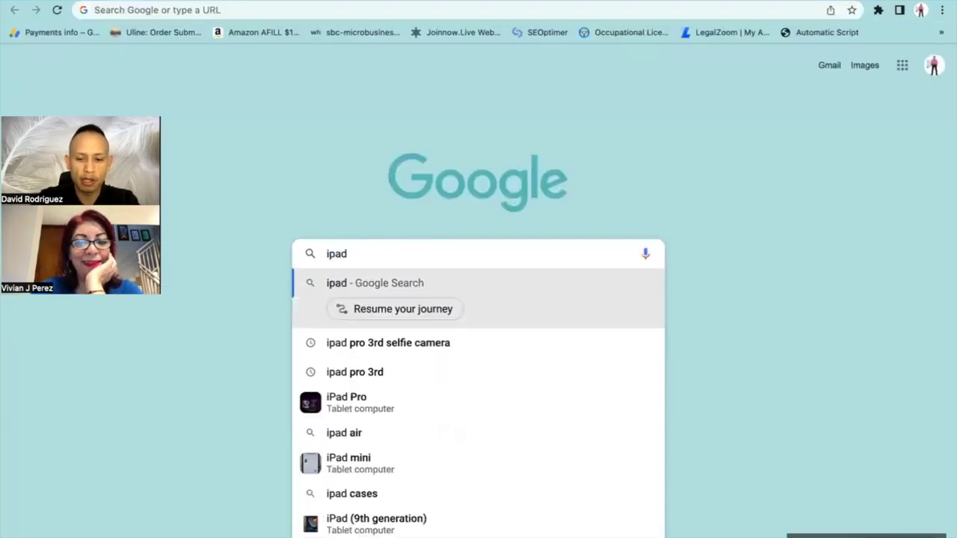
pyautogui.write('9th g')
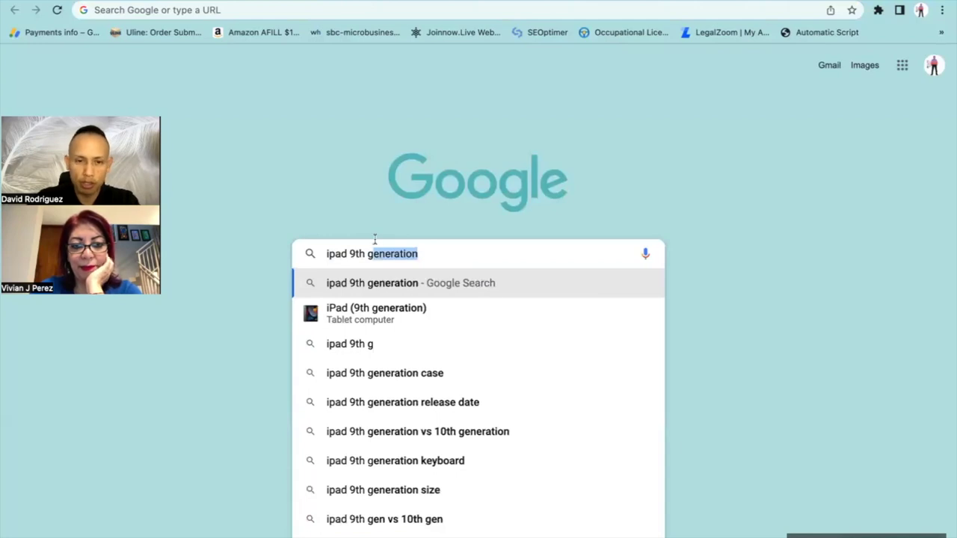
pyautogui.press('Return')
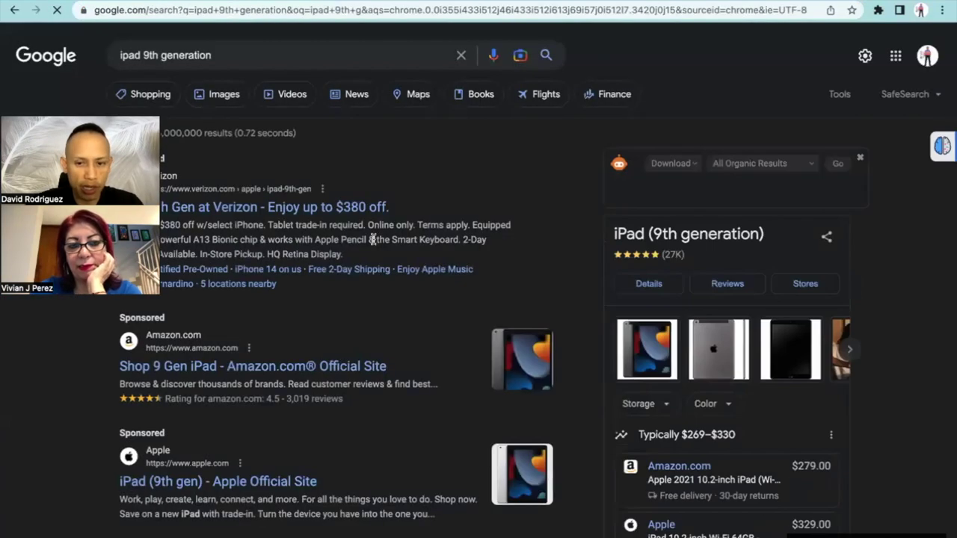
pyautogui.scroll(-5, 372, 239)
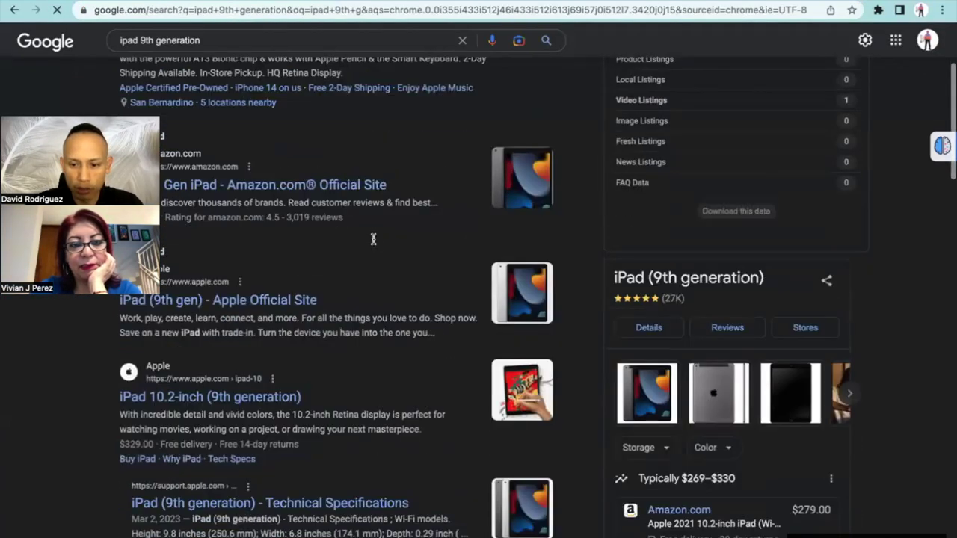
pyautogui.scroll(6, 373, 239)
pyautogui.scroll(-2, 376, 242)
pyautogui.scroll(2, 376, 241)
# Refine the search to 'ipad 9th generation size' and compare it with Snappic's recommended sizes
pyautogui.click(254, 64)
pyautogui.write('size')
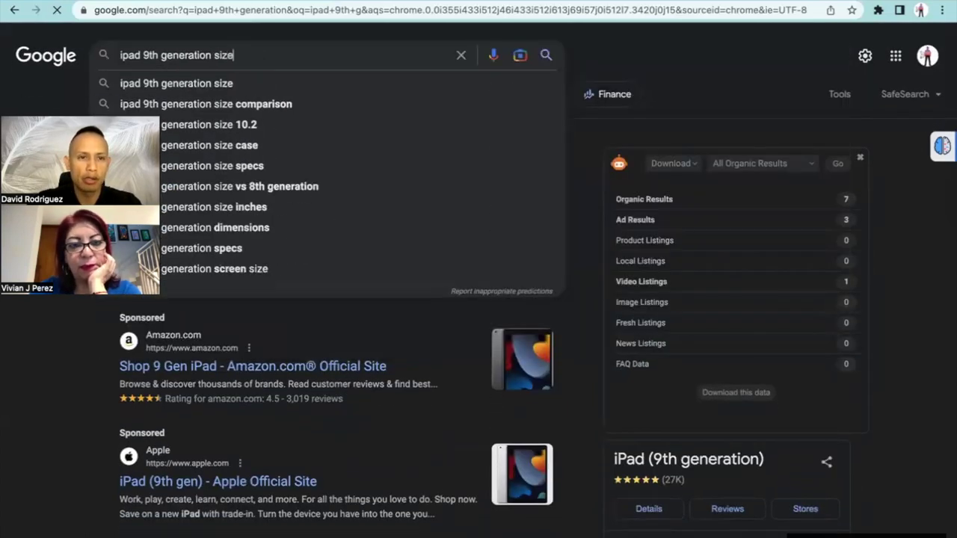
pyautogui.press('Return')
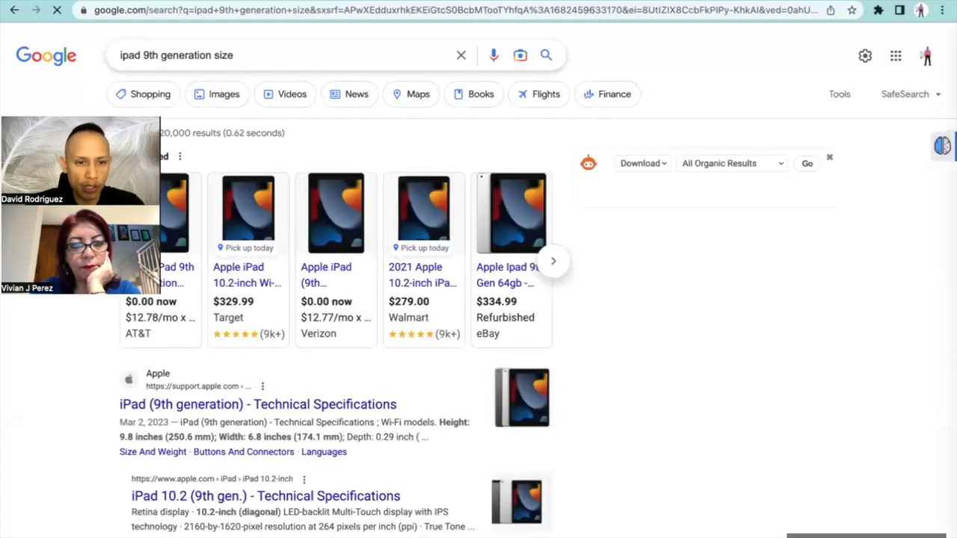
pyautogui.scroll(-2, 262, 281)
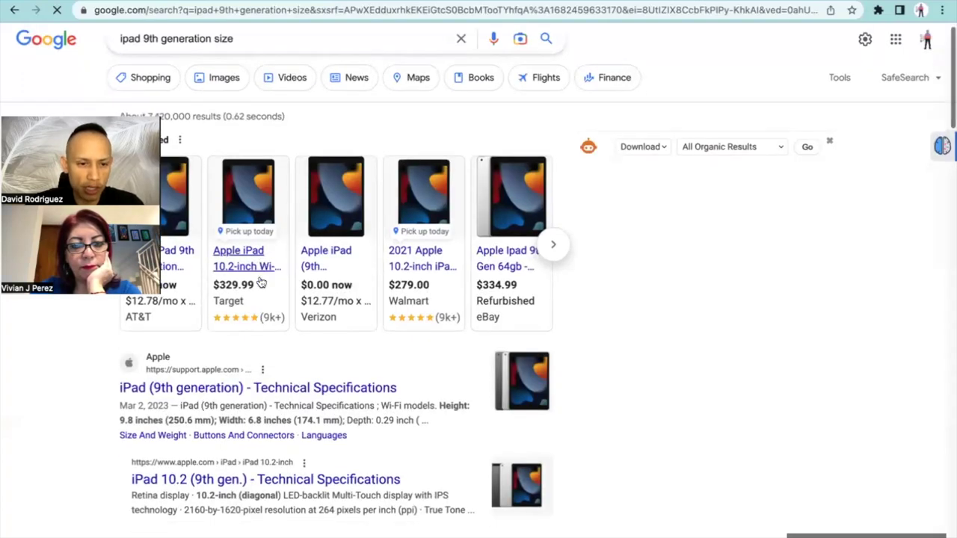
pyautogui.scroll(1, 260, 278)
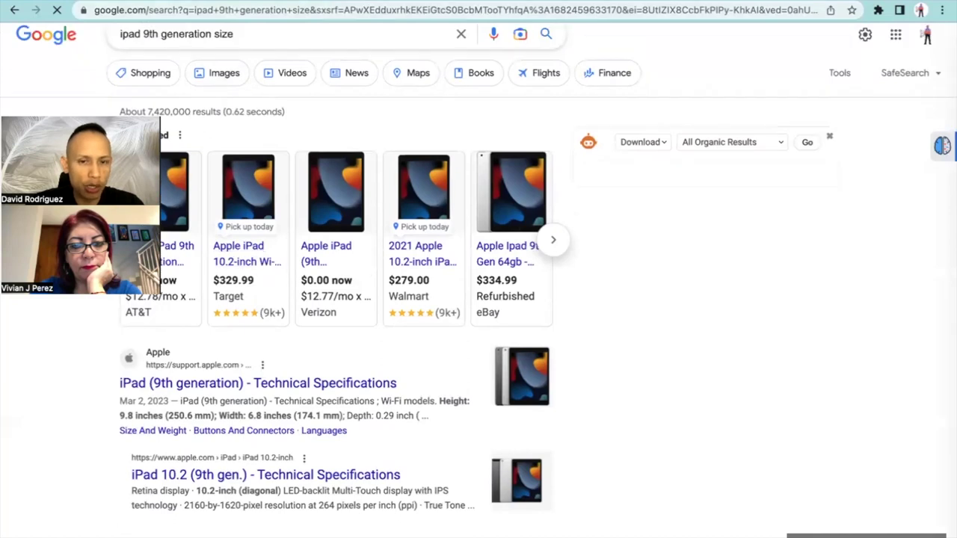
pyautogui.click(129, 0)
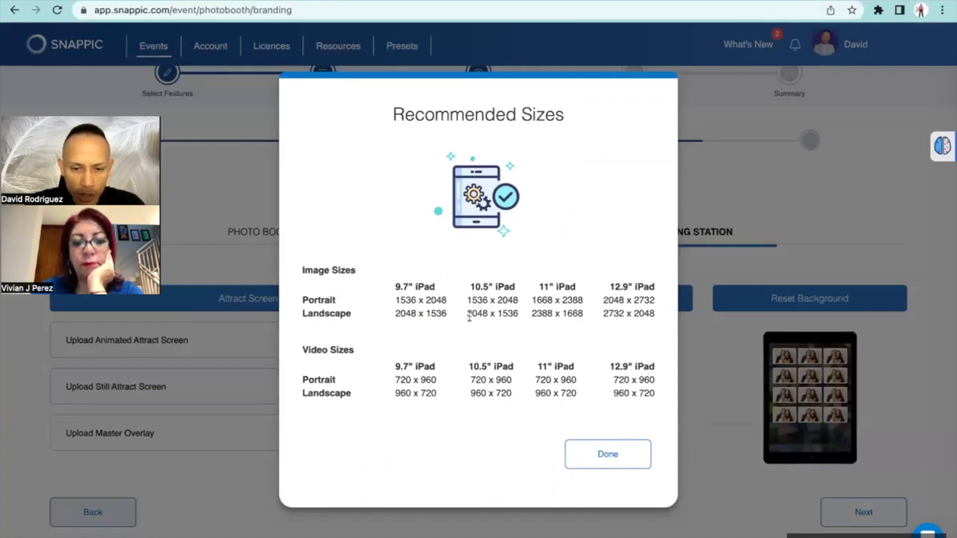
pyautogui.hotkey('ctrl', 'shift', 'Tab')
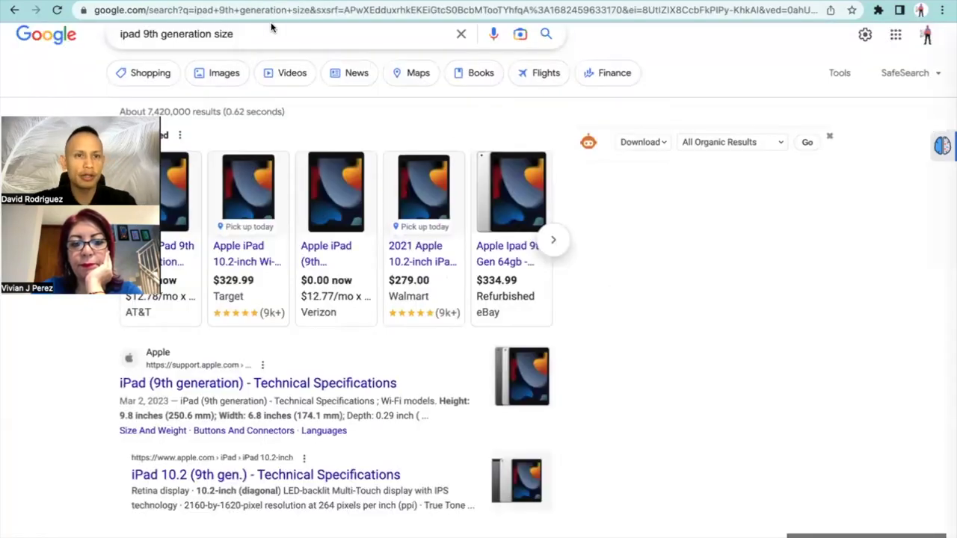
# Go to canva.com and open the full Canva templates gallery
pyautogui.click(279, 12)
pyautogui.write('can')
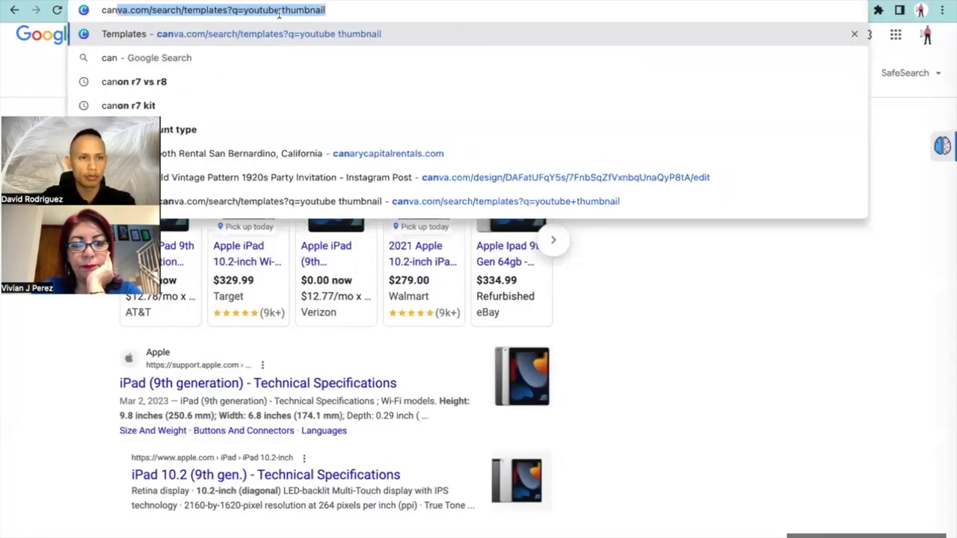
pyautogui.press('Return')
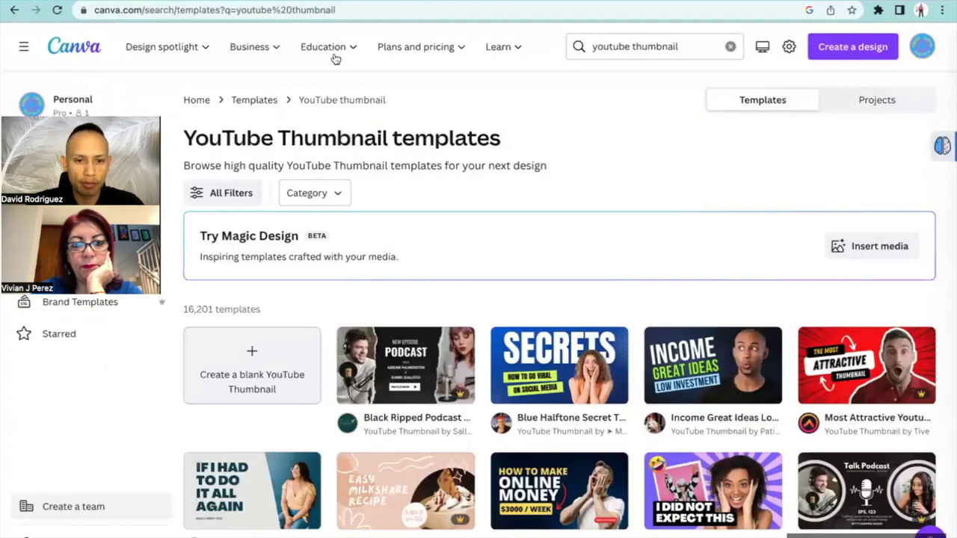
pyautogui.scroll(-1, 367, 93)
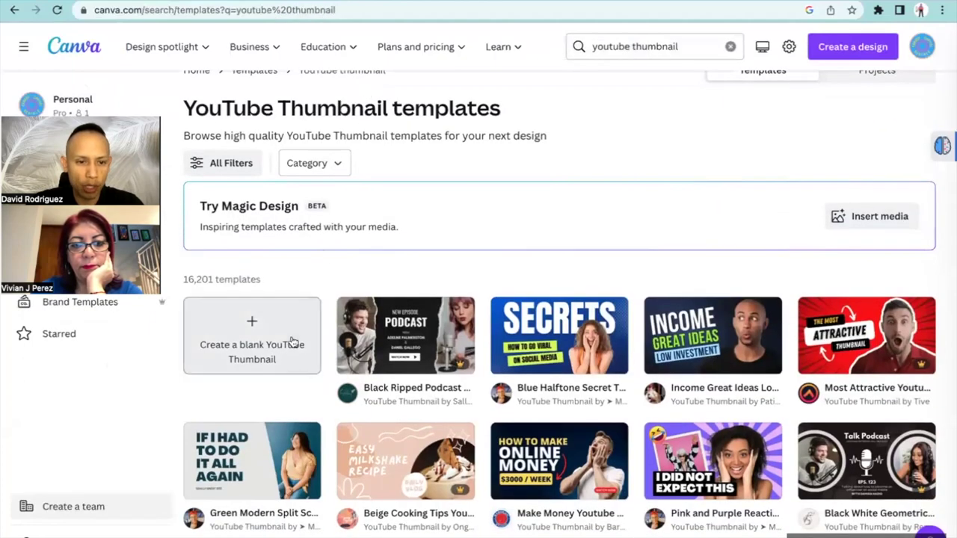
pyautogui.scroll(1, 314, 299)
pyautogui.scroll(-1, 285, 95)
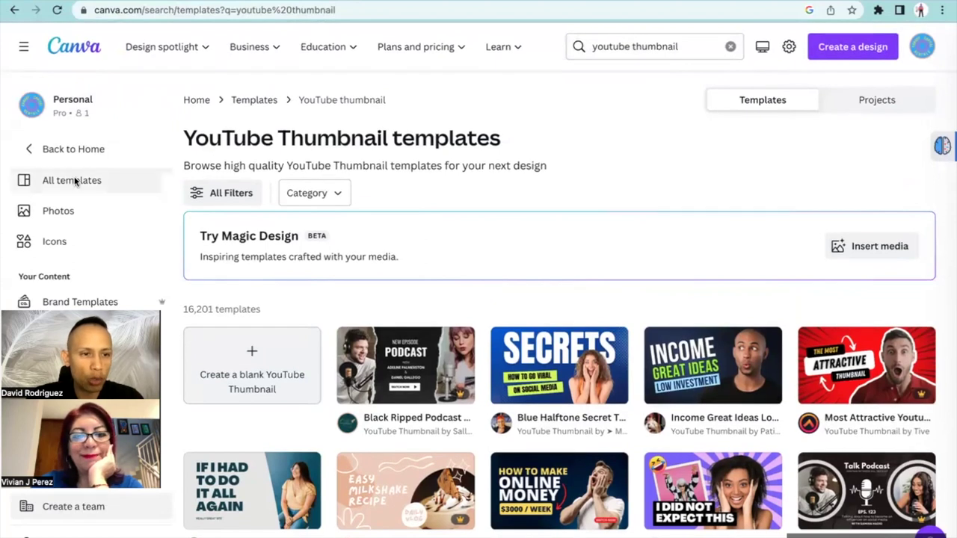
pyautogui.click(75, 182)
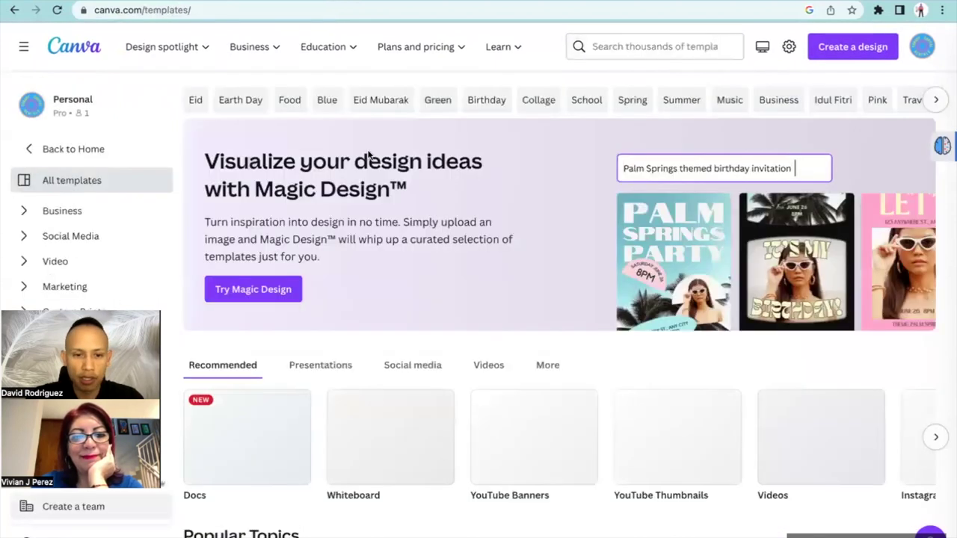
# Search Canva templates for 'baby shower', then refine it to 'baby shower boy'
pyautogui.click(618, 47)
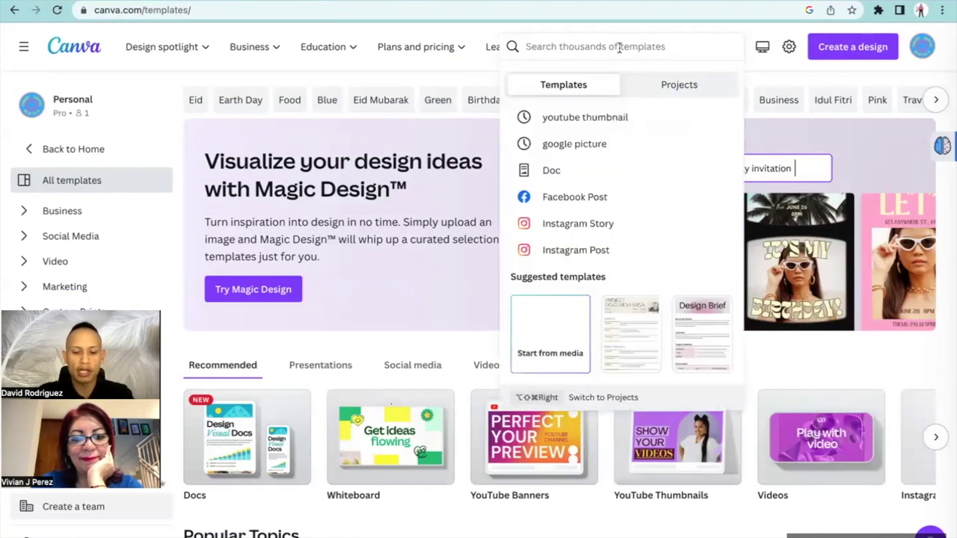
pyautogui.write('baby shower')
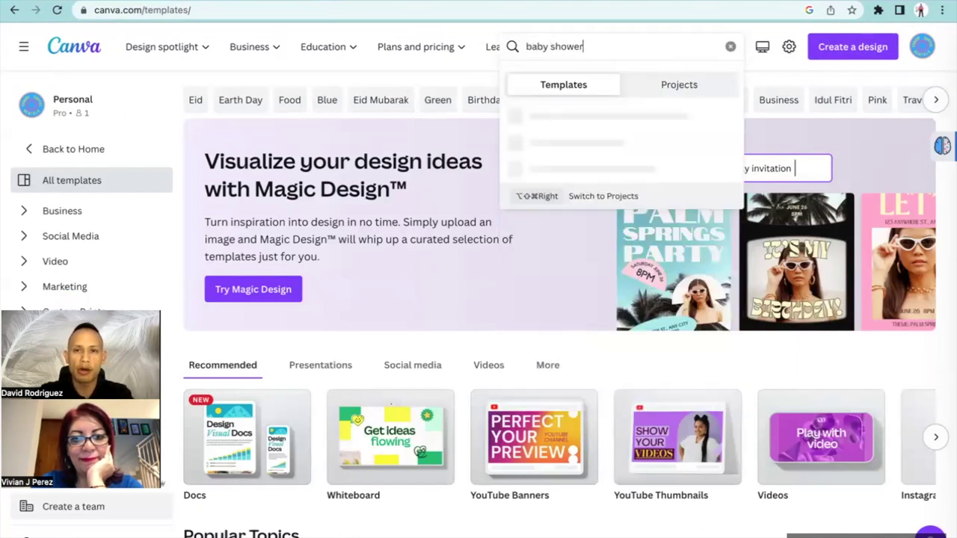
pyautogui.press('Return')
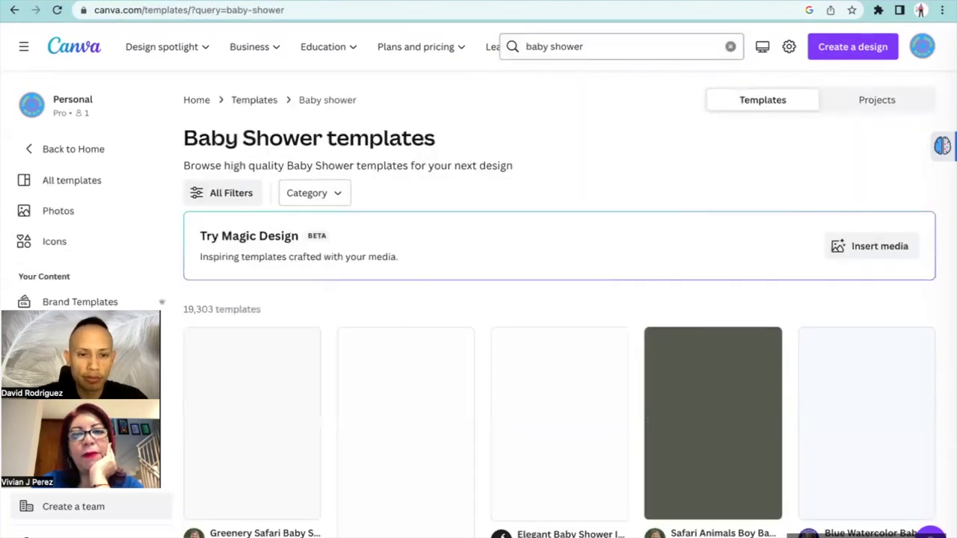
pyautogui.scroll(-2, 628, 155)
pyautogui.scroll(-2, 626, 159)
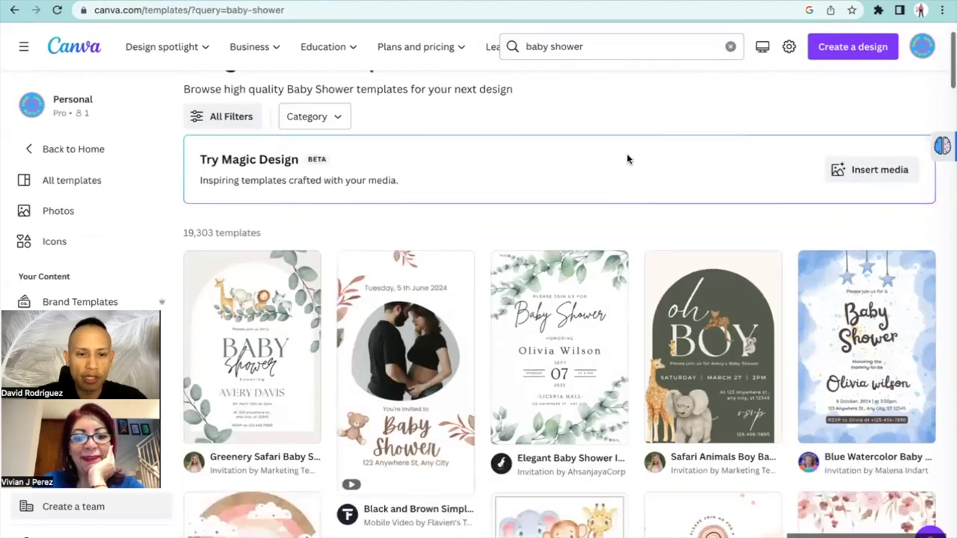
pyautogui.scroll(3, 575, 83)
pyautogui.click(613, 46)
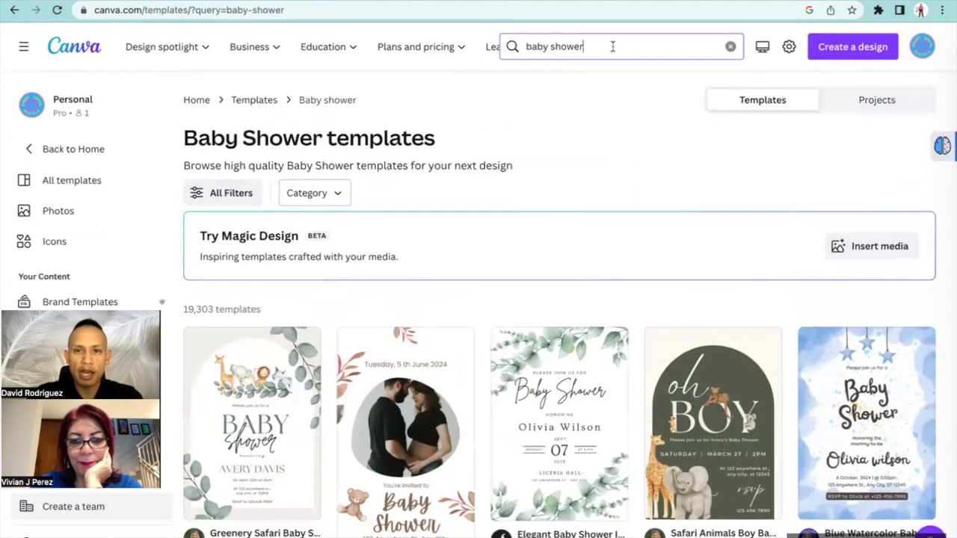
pyautogui.write('boy')
pyautogui.press('Return')
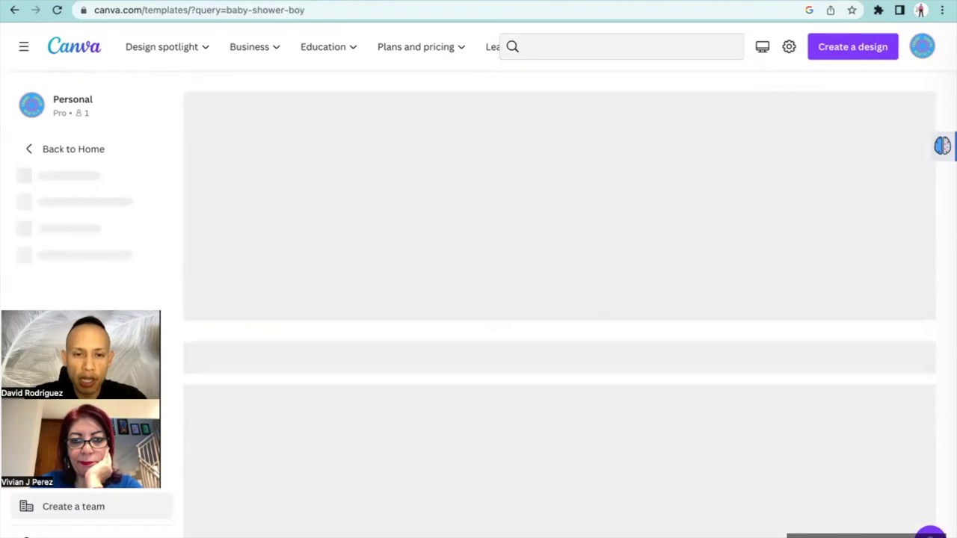
pyautogui.scroll(-3, 607, 132)
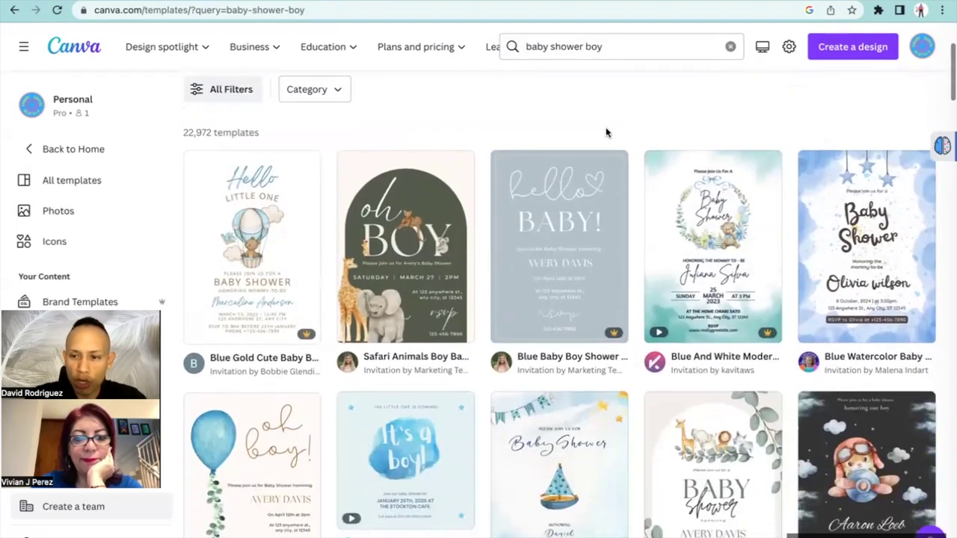
# Open the Blue Watercolor Baby Shower template for editing and check Snappic's recommended image sizes
pyautogui.click(838, 215)
pyautogui.click(694, 180)
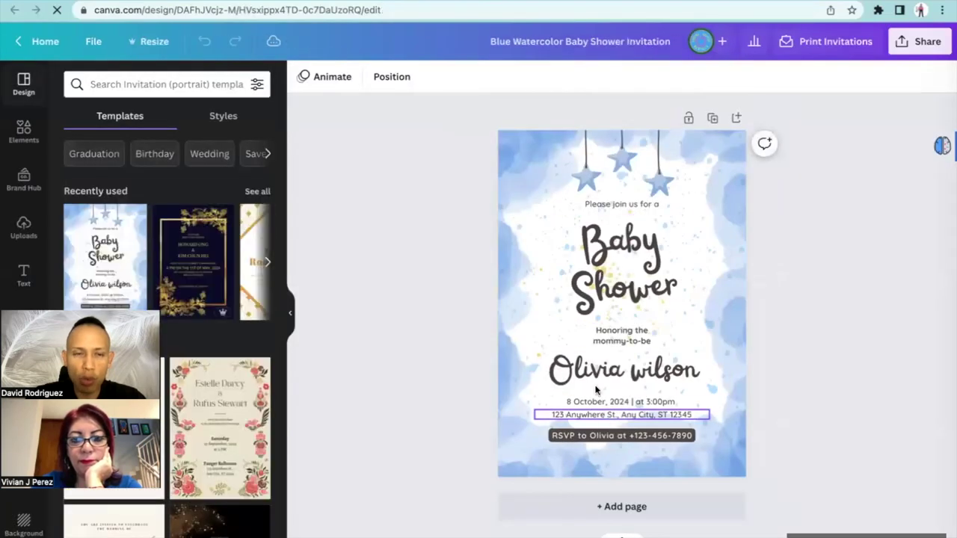
pyautogui.click(156, 48)
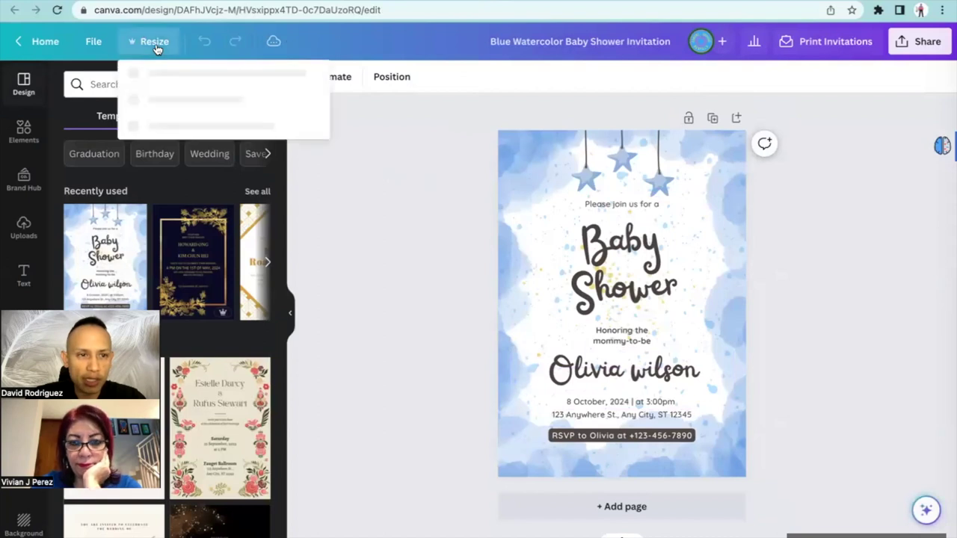
pyautogui.click(222, 2)
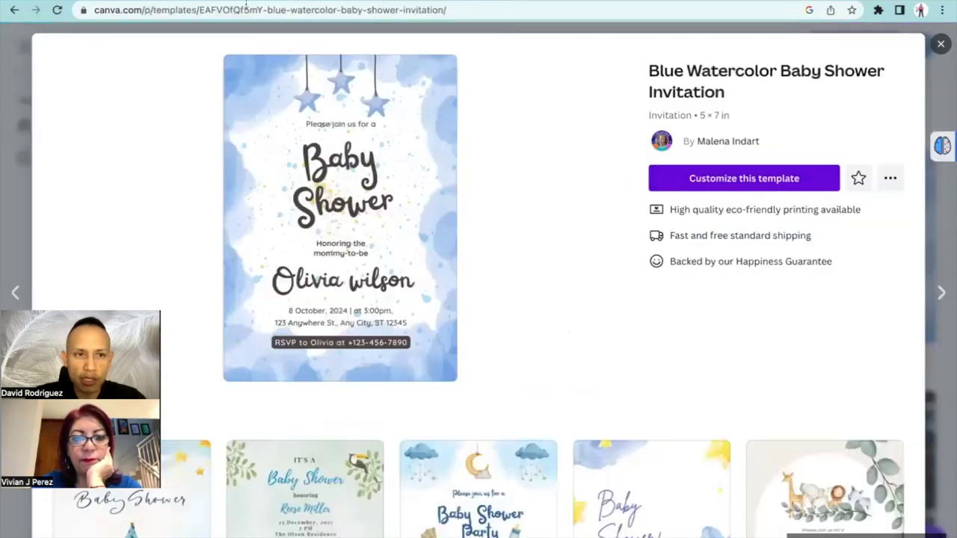
pyautogui.click(102, 18)
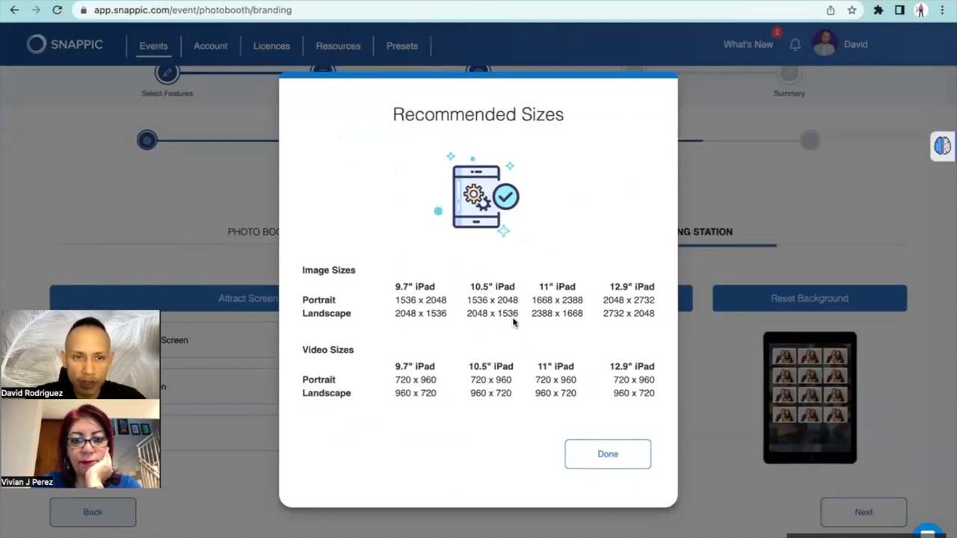
pyautogui.click(407, 0)
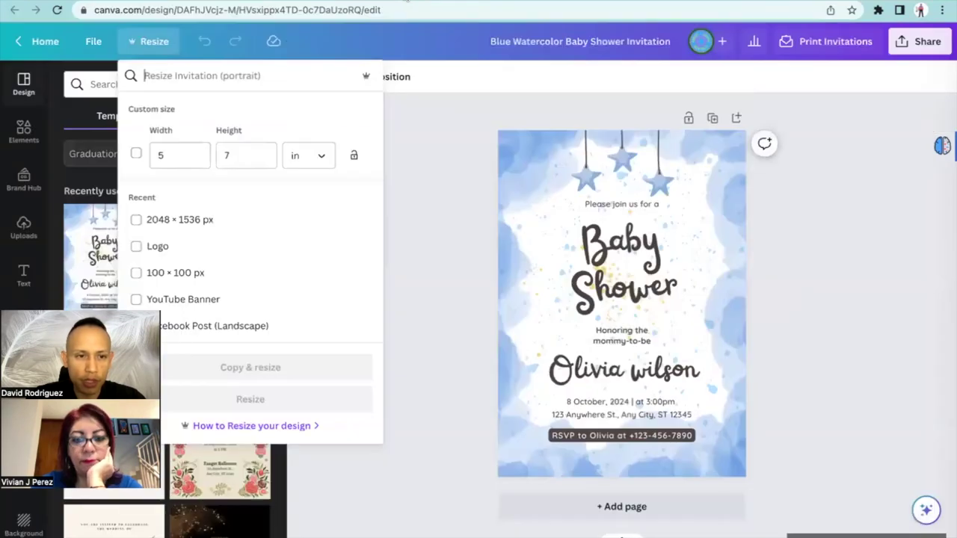
# Resize the design to 2048 × 1536 px, keeping the current page
pyautogui.click(292, 164)
pyautogui.click(294, 192)
pyautogui.click(185, 157)
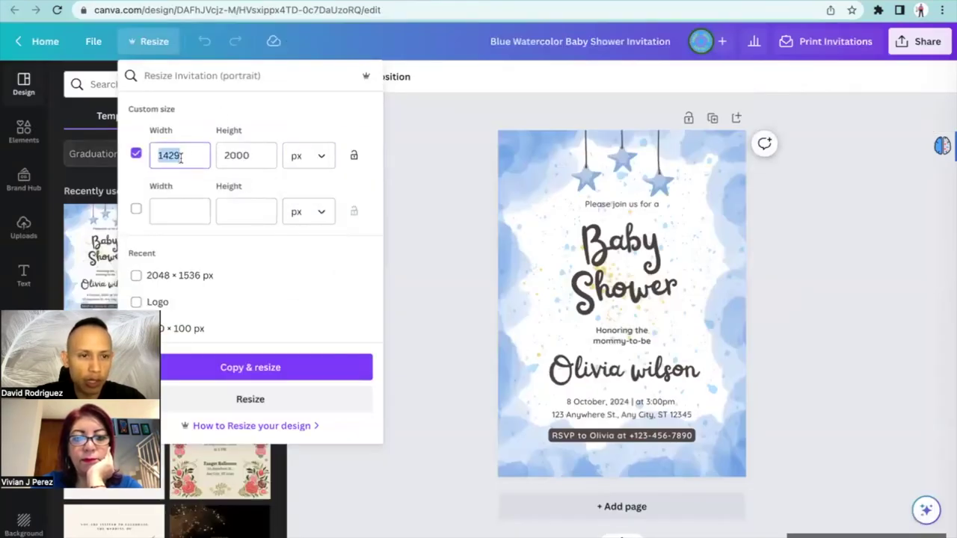
pyautogui.click(136, 154)
pyautogui.click(137, 275)
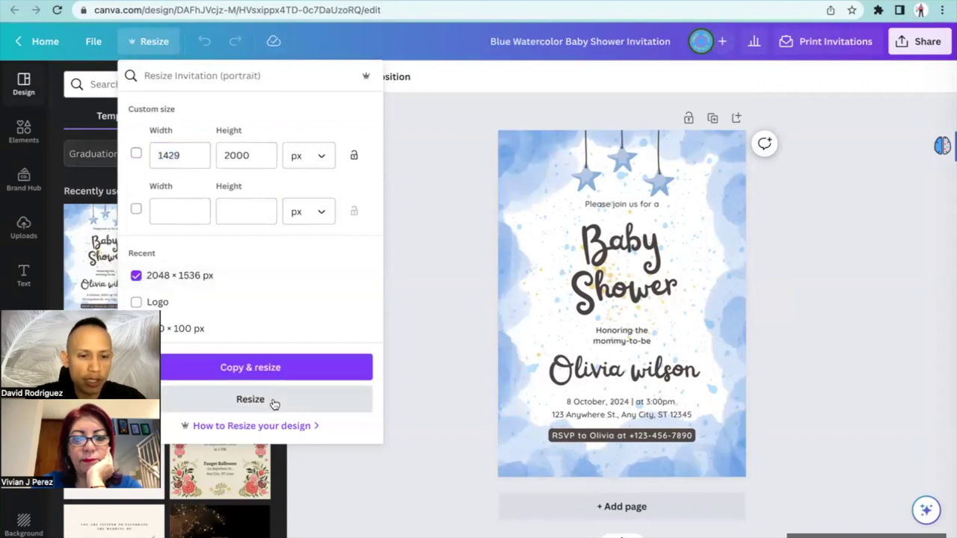
pyautogui.click(274, 402)
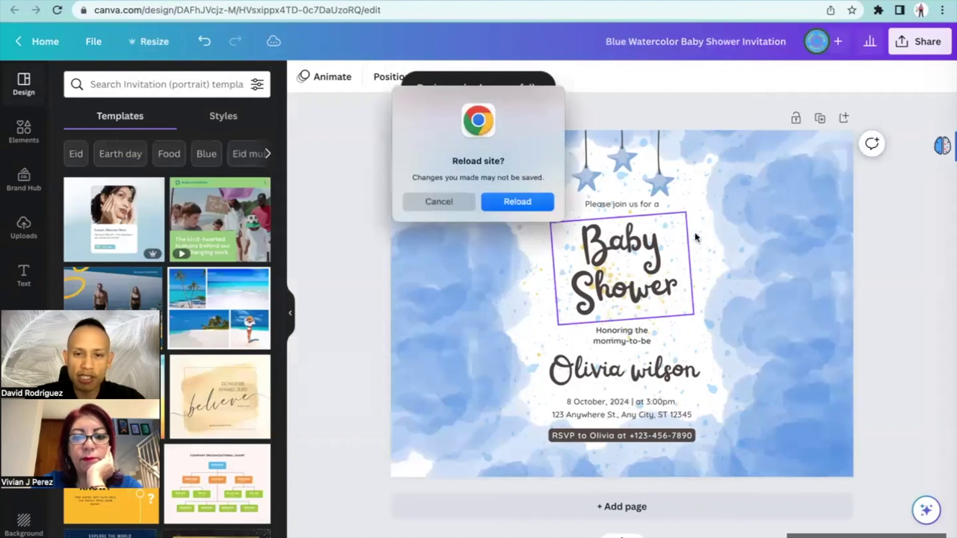
pyautogui.click(459, 201)
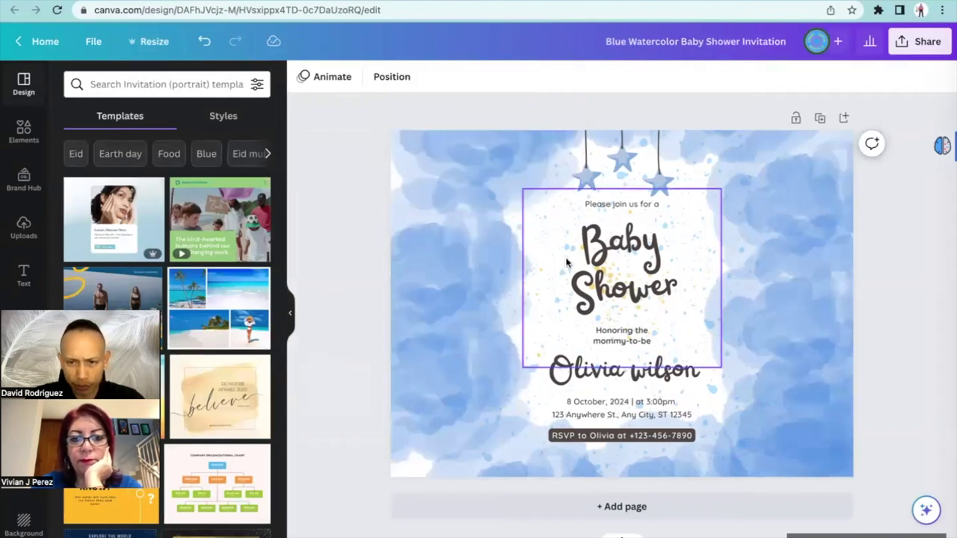
# Move the stars left, the greeting to the top right and the RSVP line bottom left
pyautogui.moveTo(620, 174); pyautogui.dragTo(457, 185)
pyautogui.moveTo(604, 205); pyautogui.dragTo(762, 194)
pyautogui.moveTo(597, 433); pyautogui.dragTo(418, 462)
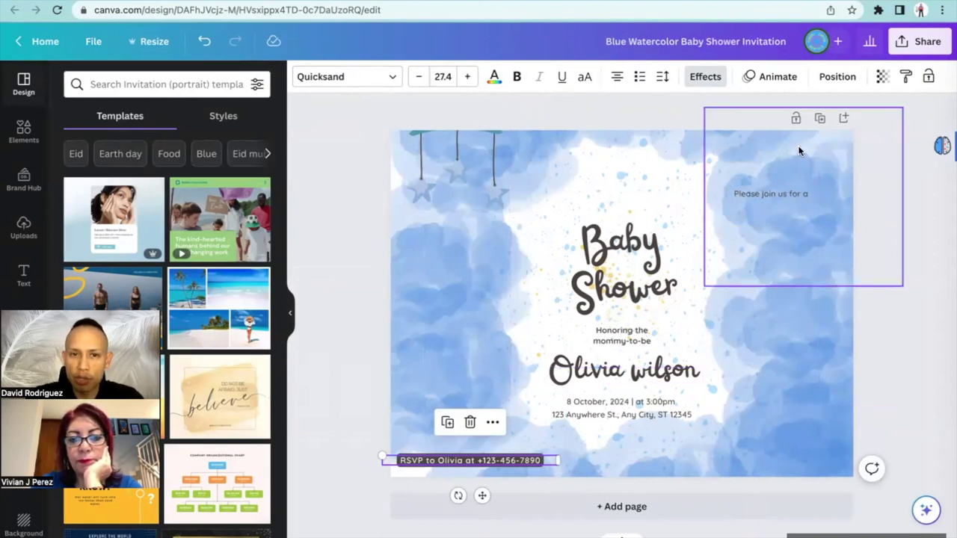
# Download the invitation as a PNG and close Snappic's Recommended Sizes overview
pyautogui.click(911, 43)
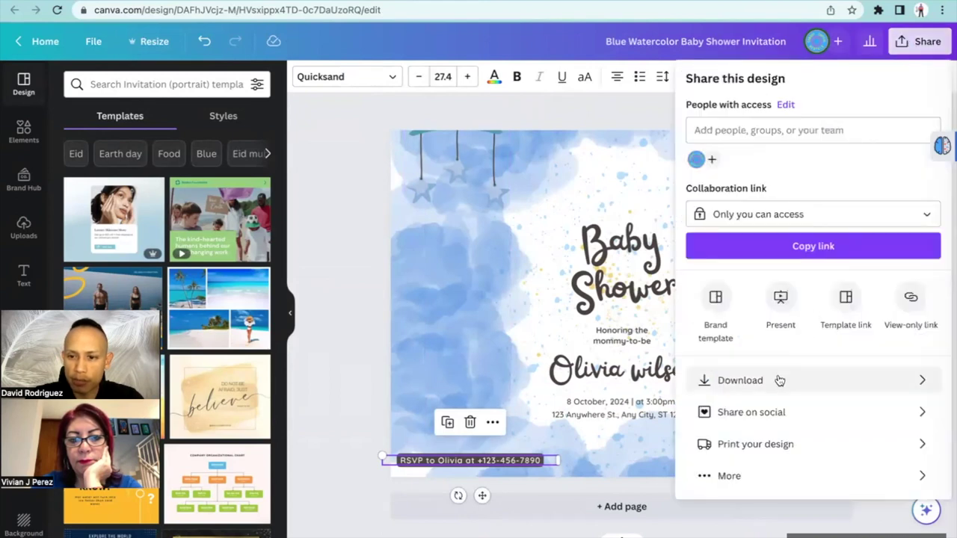
pyautogui.click(779, 380)
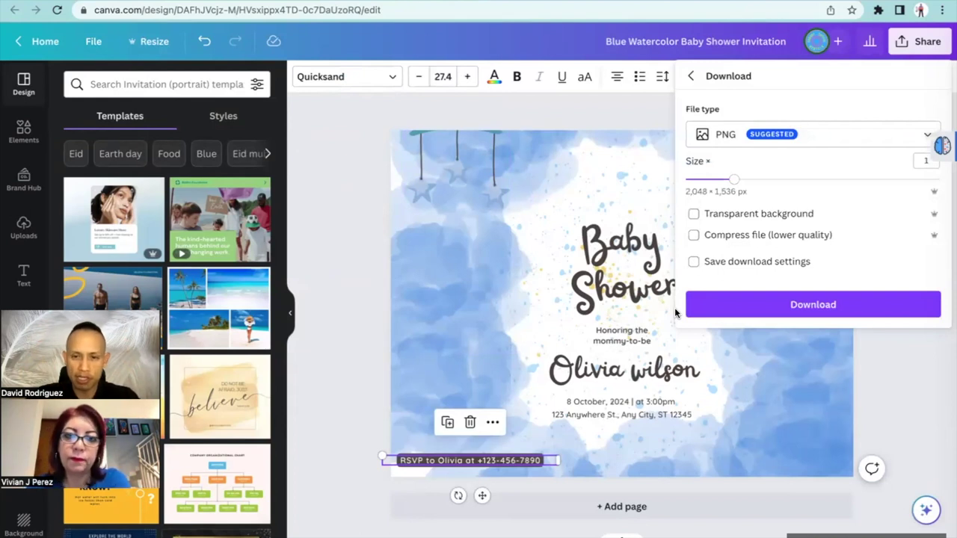
pyautogui.click(735, 307)
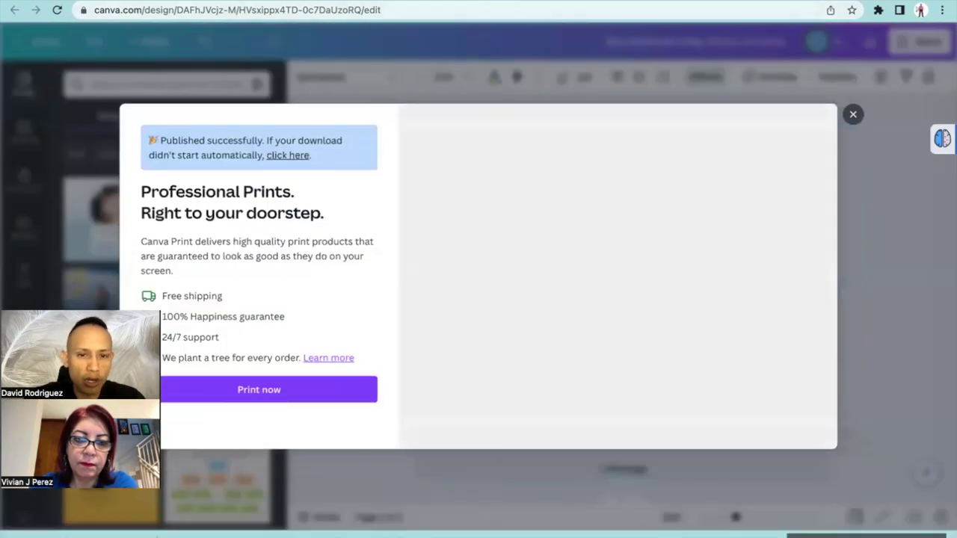
pyautogui.click(566, 2)
pyautogui.click(606, 451)
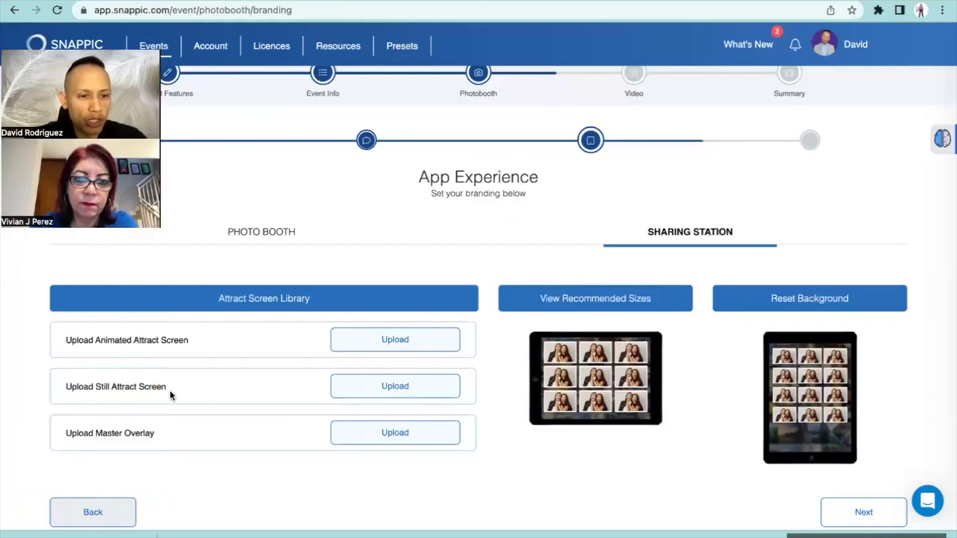
# Upload the baby shower invitation PNG from Downloads as the still attract screen and continue
pyautogui.click(380, 387)
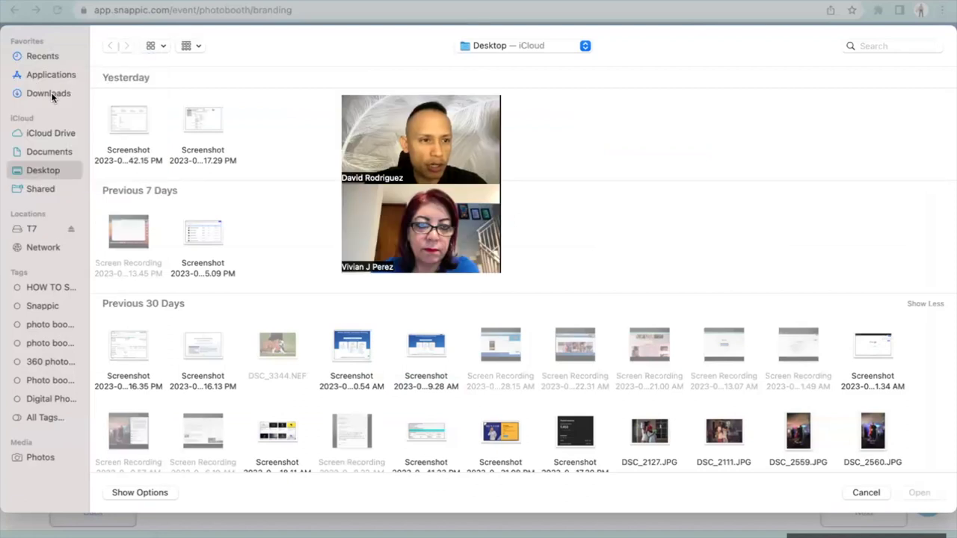
pyautogui.click(49, 94)
pyautogui.doubleClick(210, 117)
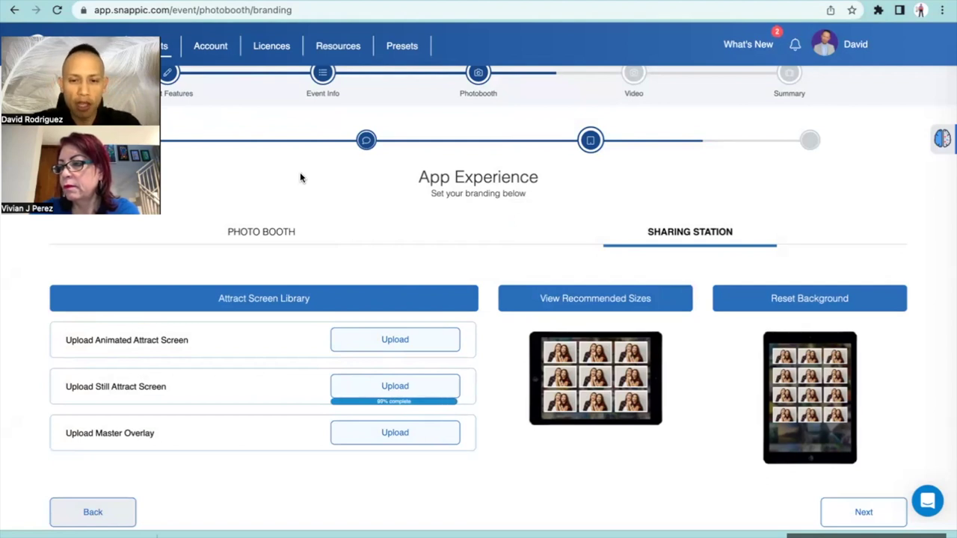
pyautogui.moveTo(639, 528)
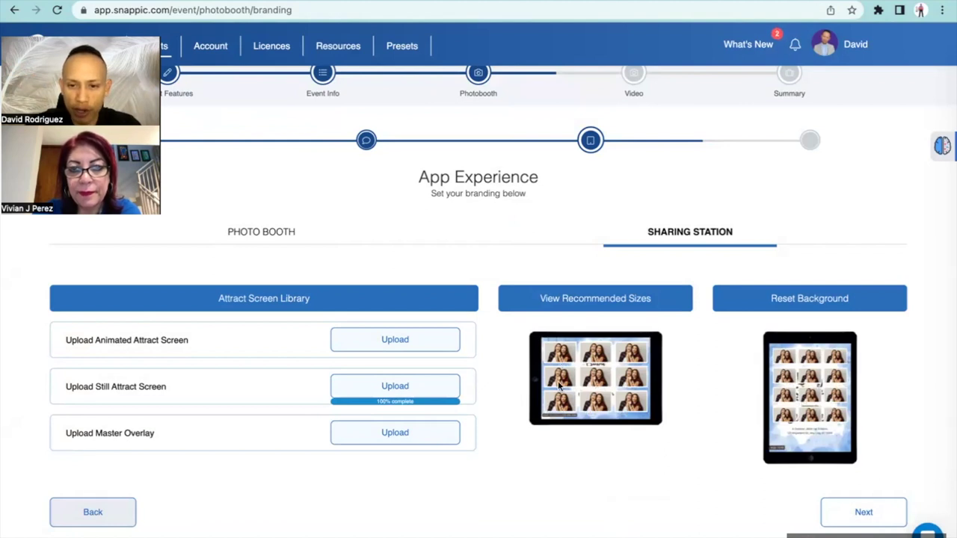
pyautogui.click(838, 522)
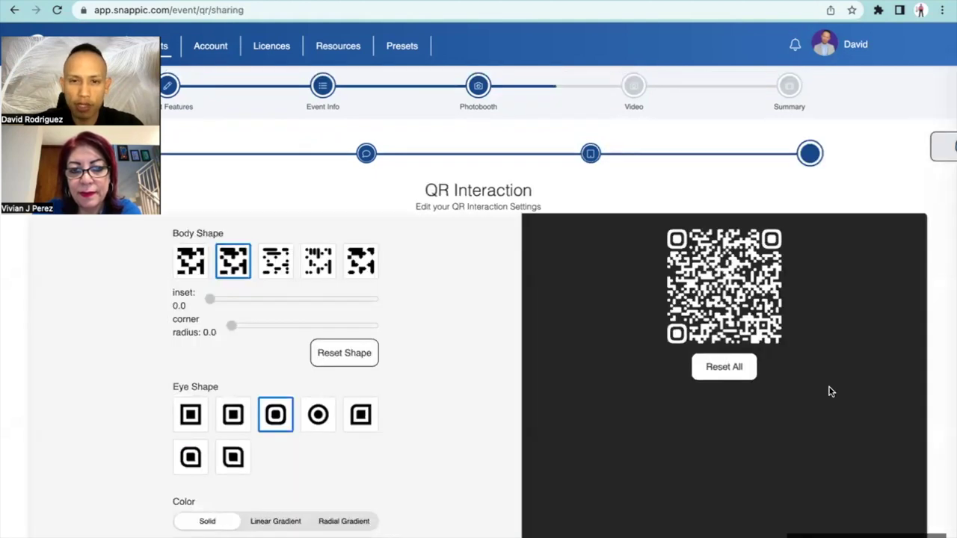
# Leave the QR Interaction settings at their defaults and proceed to the Video step
pyautogui.scroll(-4, 830, 392)
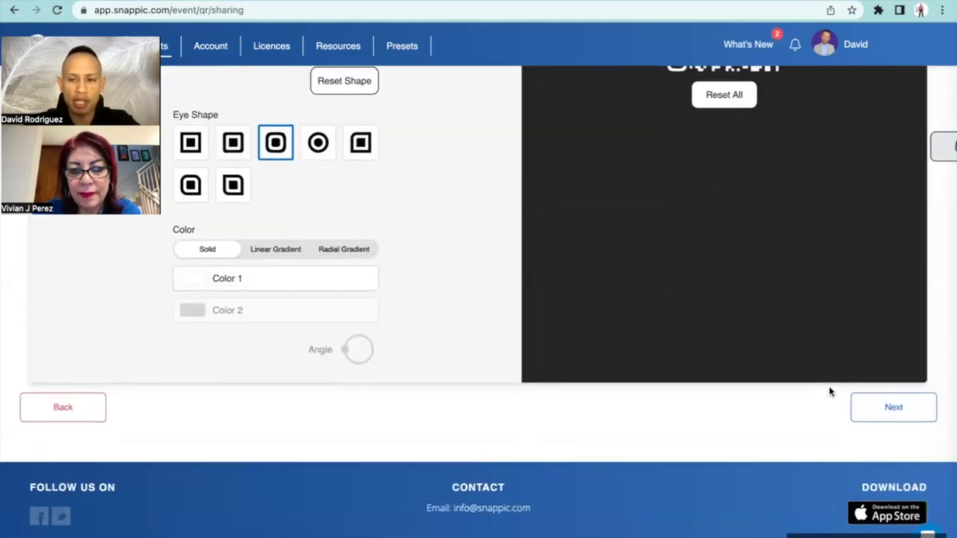
pyautogui.click(879, 420)
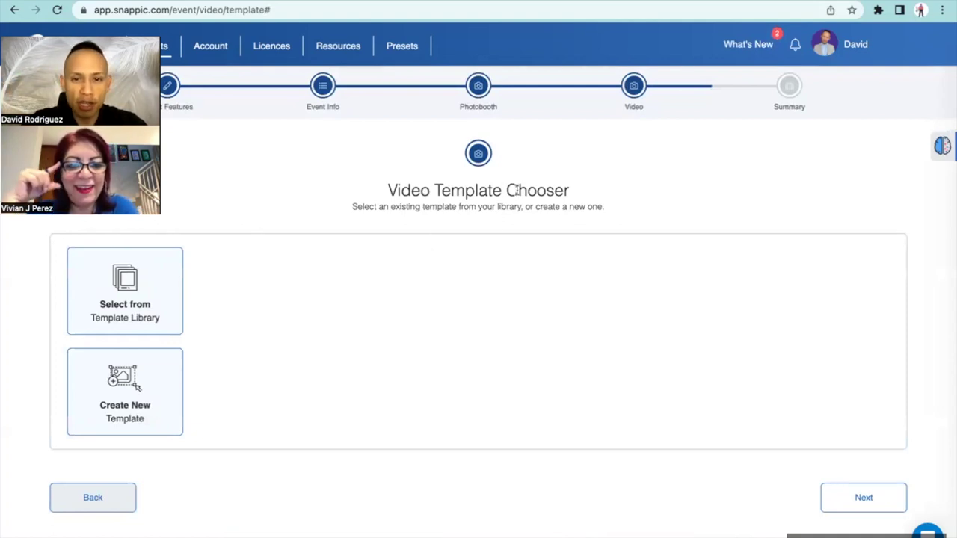
# Open the Template Library, filter to 360 Booth, and pick Fast Slow Reverse 2
pyautogui.click(150, 302)
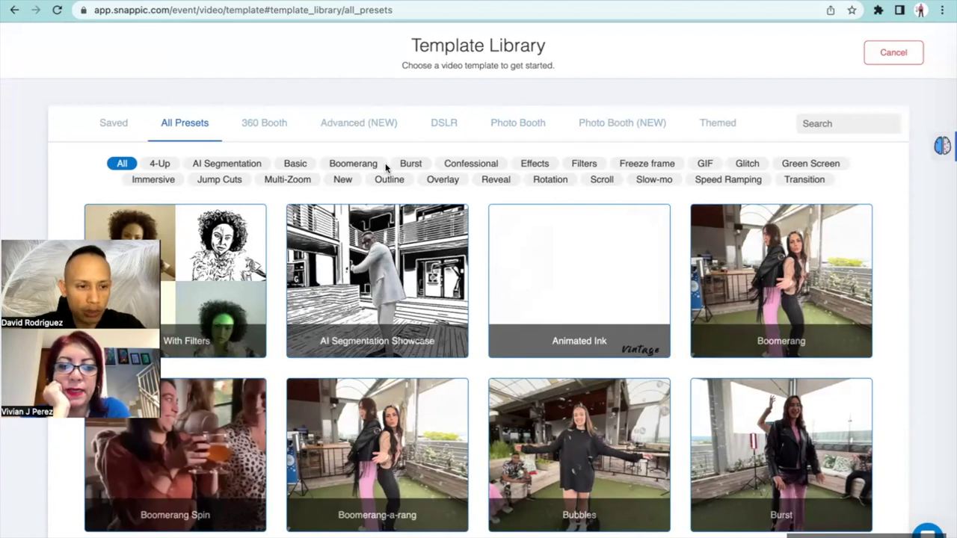
pyautogui.click(263, 124)
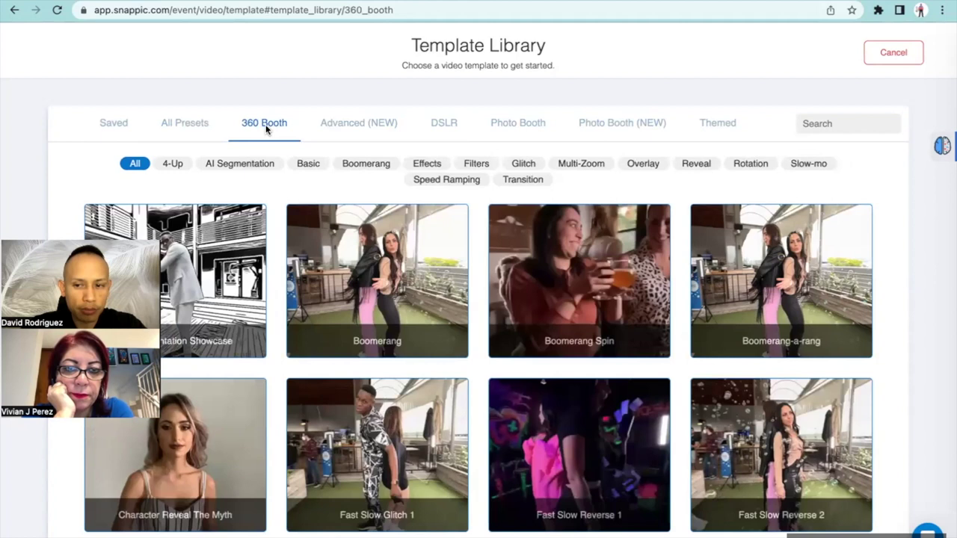
pyautogui.scroll(-2, 435, 237)
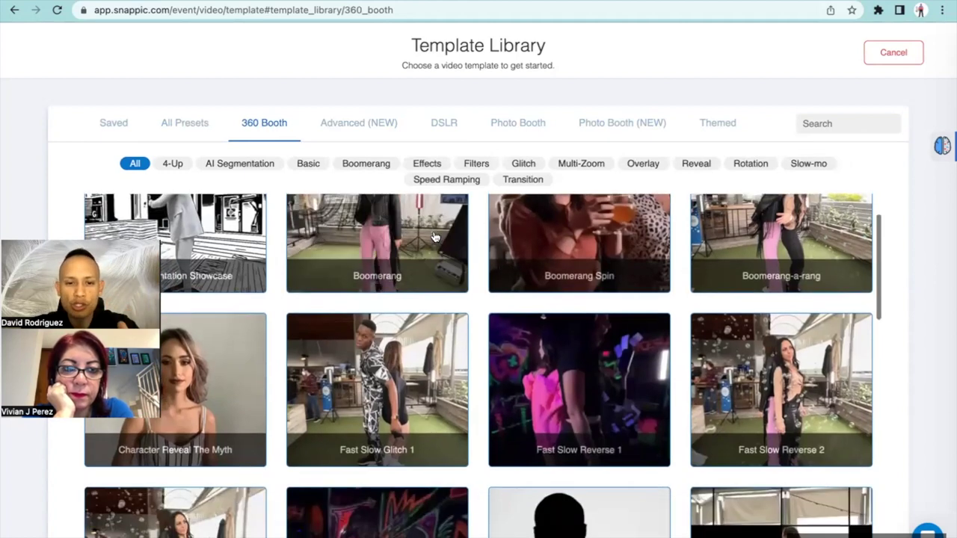
pyautogui.scroll(-3, 435, 237)
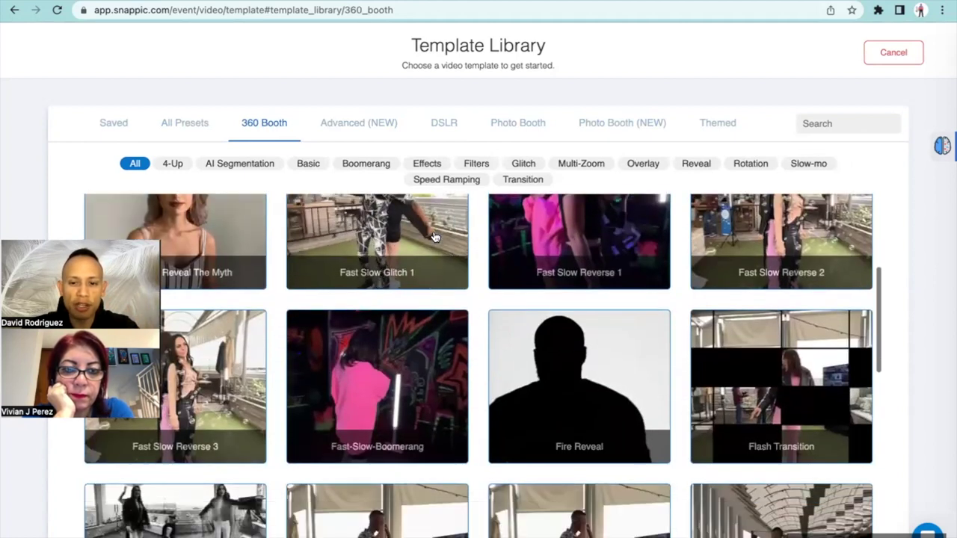
pyautogui.scroll(4, 435, 237)
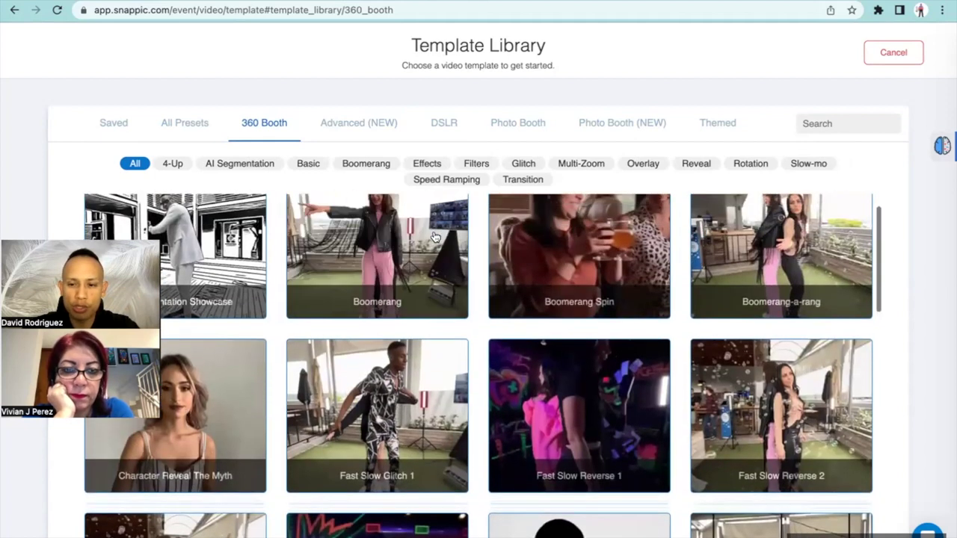
pyautogui.scroll(-2, 435, 237)
pyautogui.scroll(-1, 436, 237)
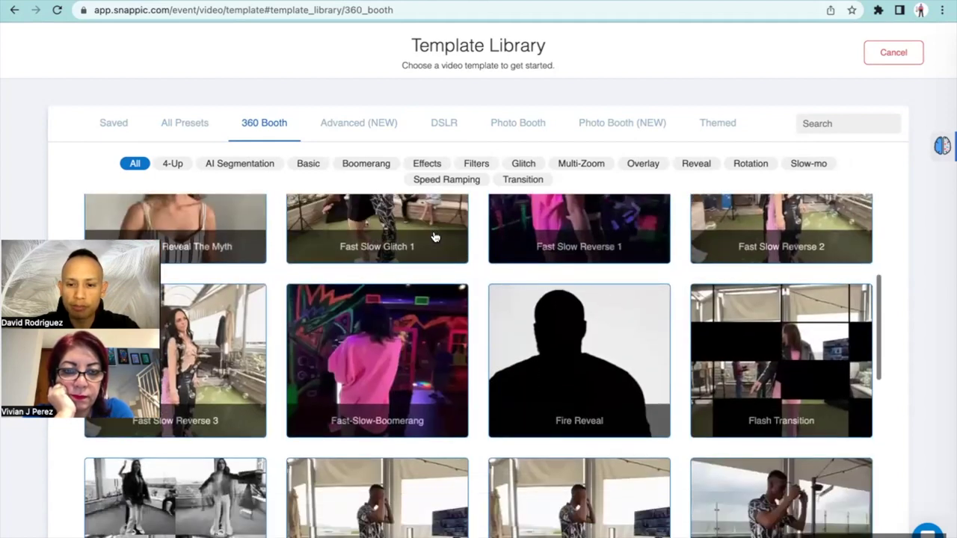
pyautogui.scroll(-2, 435, 237)
pyautogui.scroll(4, 435, 237)
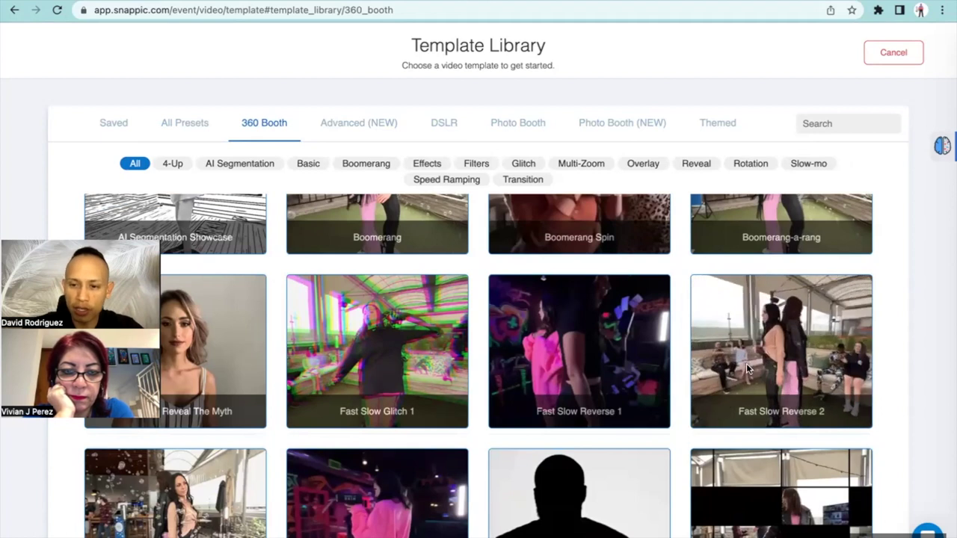
pyautogui.click(768, 328)
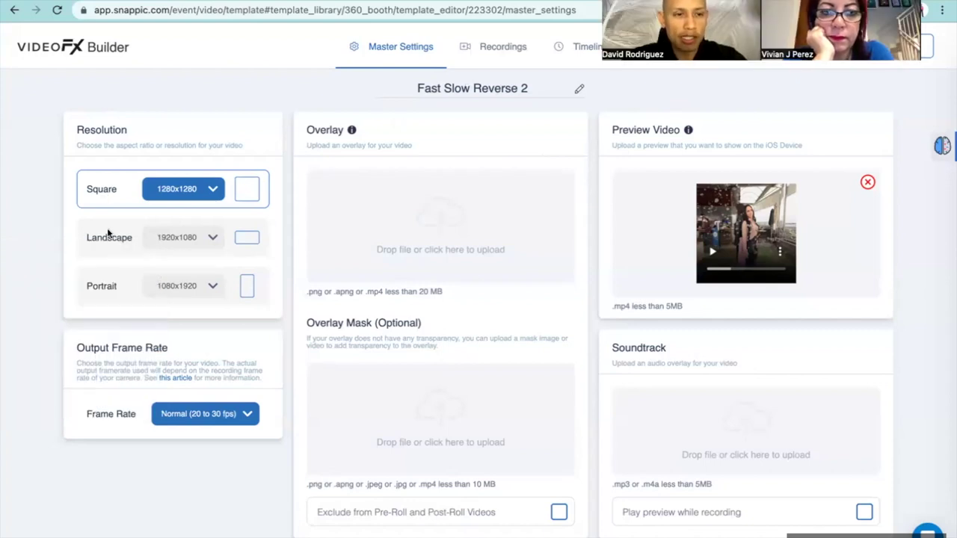
# Choose the Portrait 1080x1920 resolution in the VideoFX Builder Master Settings
pyautogui.click(110, 286)
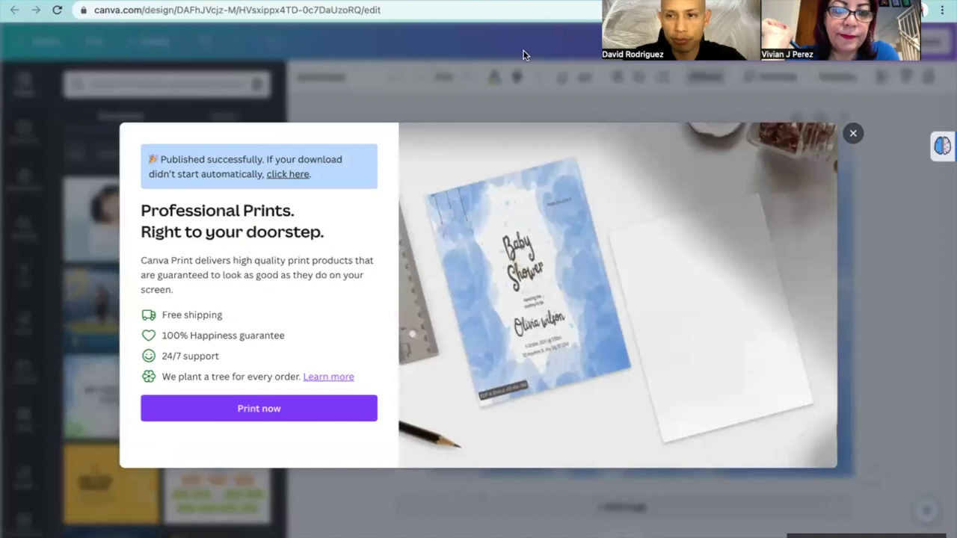
# Close the print dialog and resize the design to 1080 × 1910 px
pyautogui.click(853, 135)
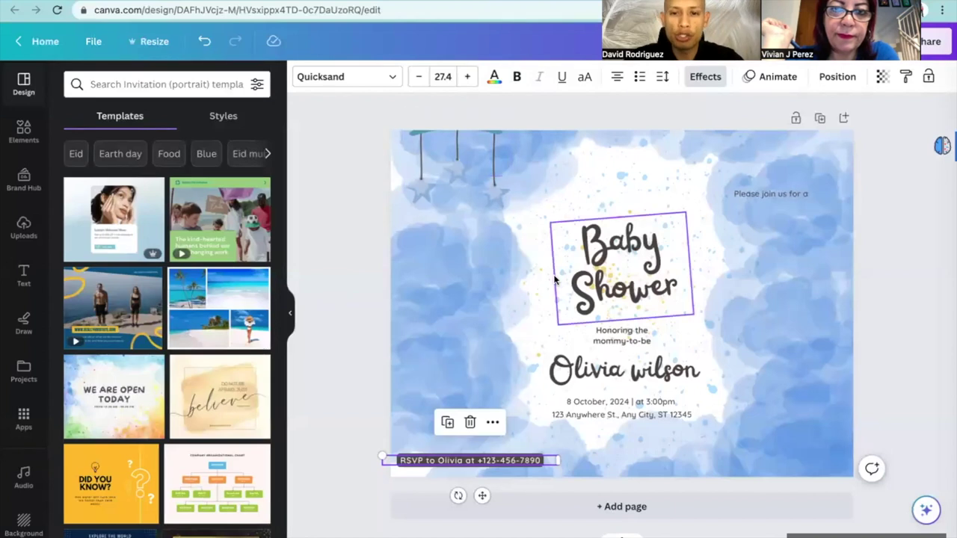
pyautogui.click(154, 43)
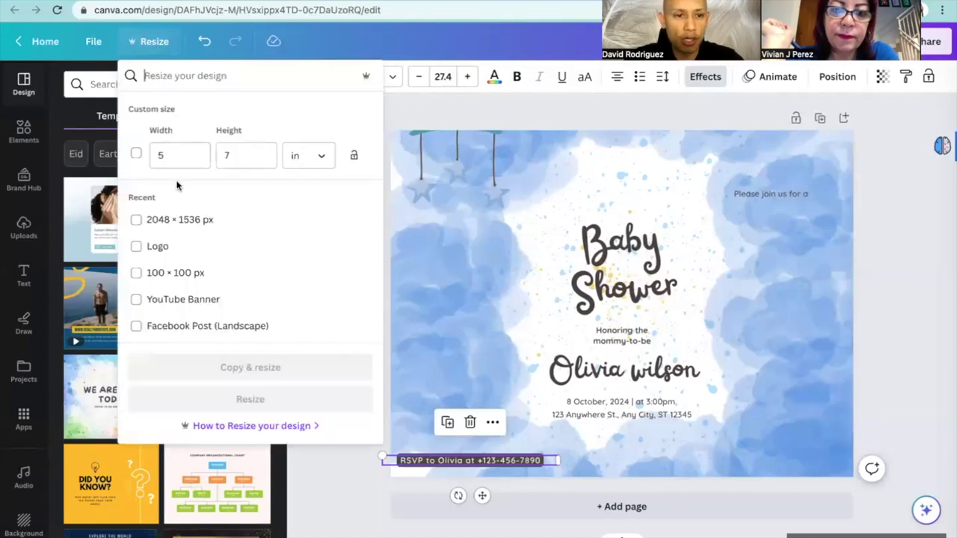
pyautogui.scroll(-3, 196, 247)
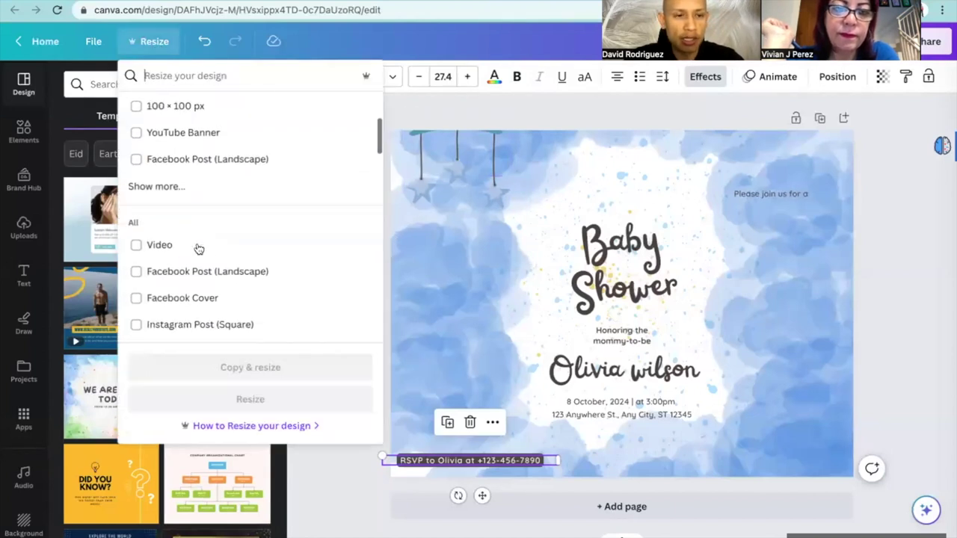
pyautogui.scroll(3, 196, 247)
pyautogui.click(192, 147)
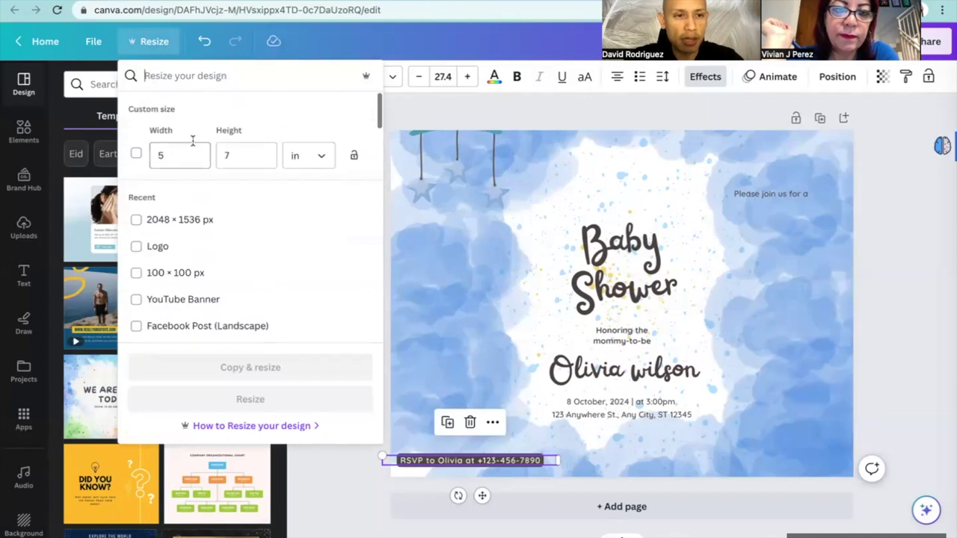
pyautogui.click(303, 158)
pyautogui.click(297, 192)
pyautogui.doubleClick(187, 155)
pyautogui.write('10')
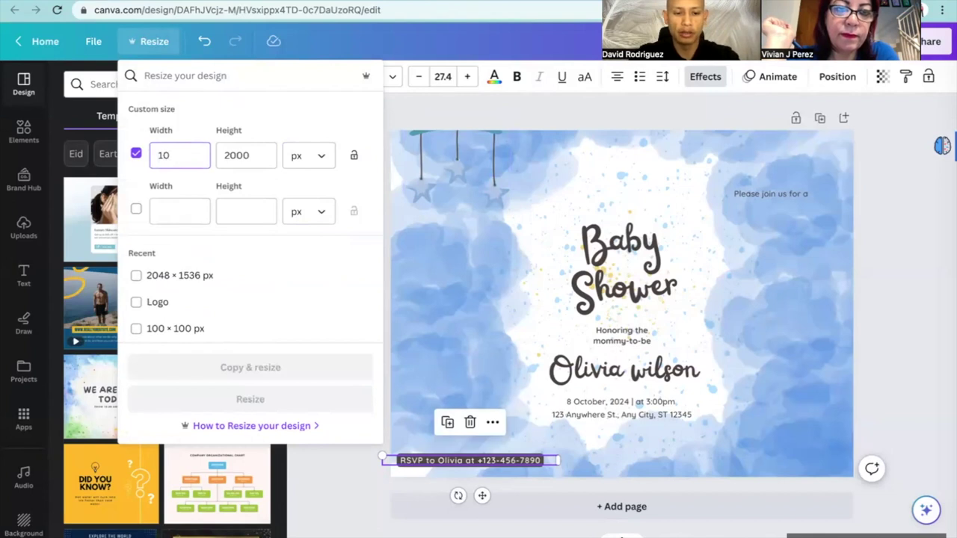
pyautogui.write('80')
pyautogui.doubleClick(244, 156)
pyautogui.write('1910')
pyautogui.click(276, 406)
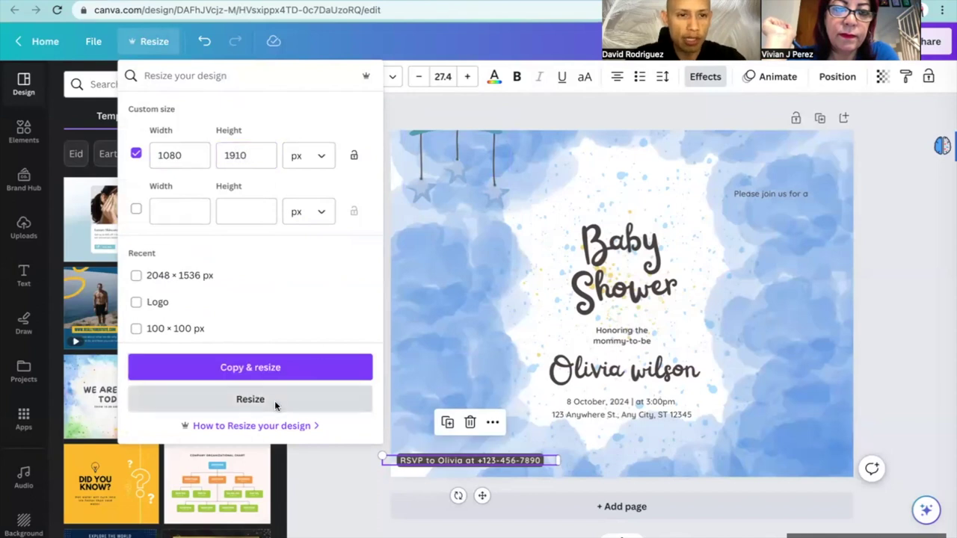
# Reapply the recent 1080 × 1910 px size to the design
pyautogui.click(157, 48)
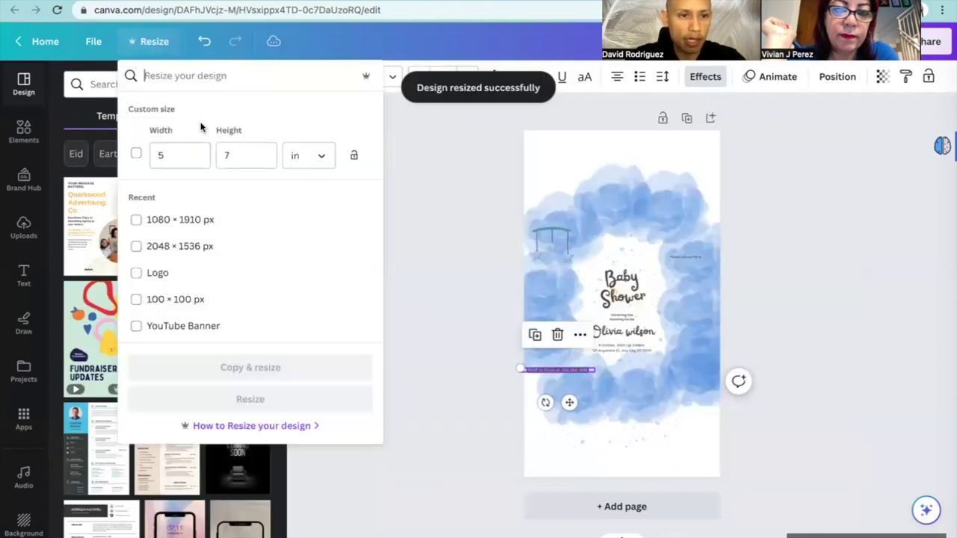
pyautogui.click(179, 221)
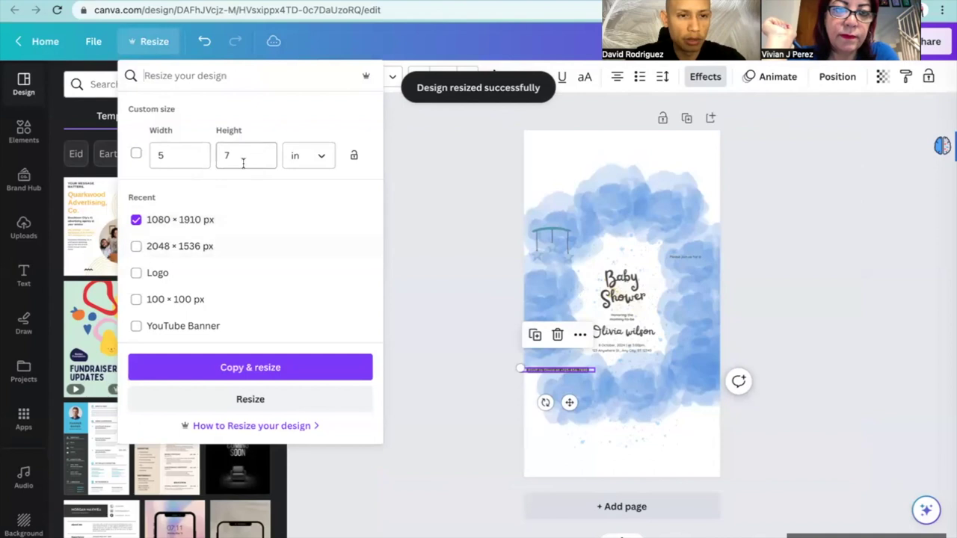
pyautogui.click(251, 399)
# Resize the page to 1080 × 1920 px and move the baby mobile to the top-left corner
pyautogui.click(154, 43)
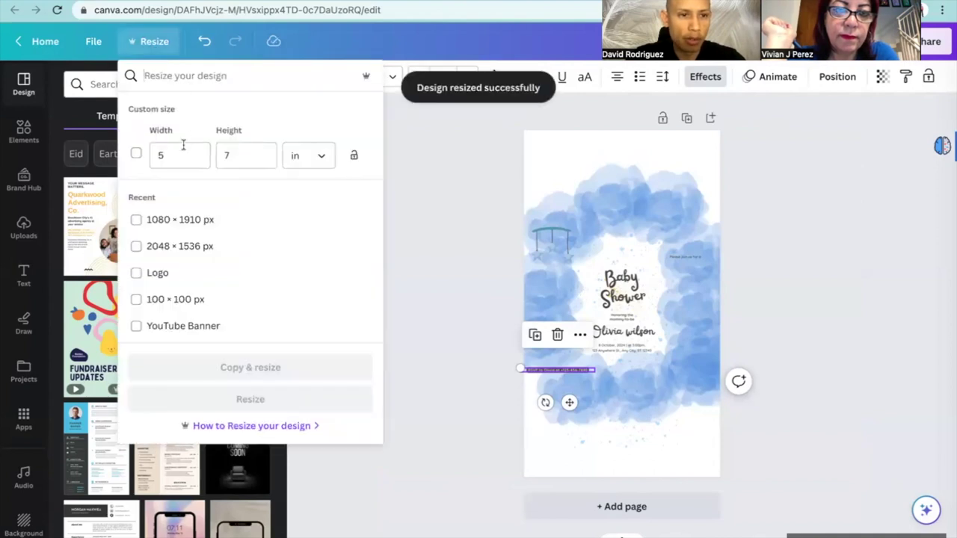
pyautogui.click(316, 157)
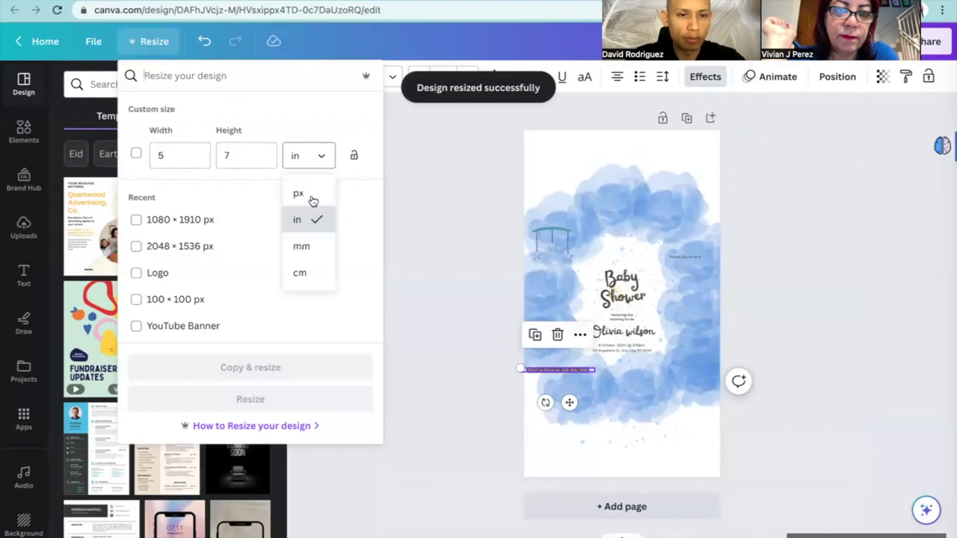
pyautogui.click(299, 195)
pyautogui.doubleClick(195, 156)
pyautogui.write('1080')
pyautogui.click(249, 157)
pyautogui.doubleClick(249, 157)
pyautogui.write('19')
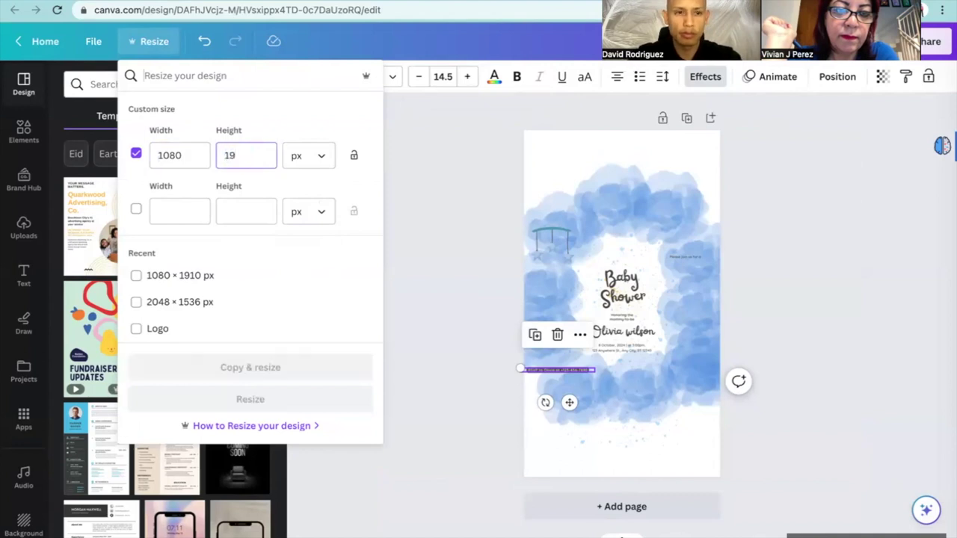
pyautogui.write('20')
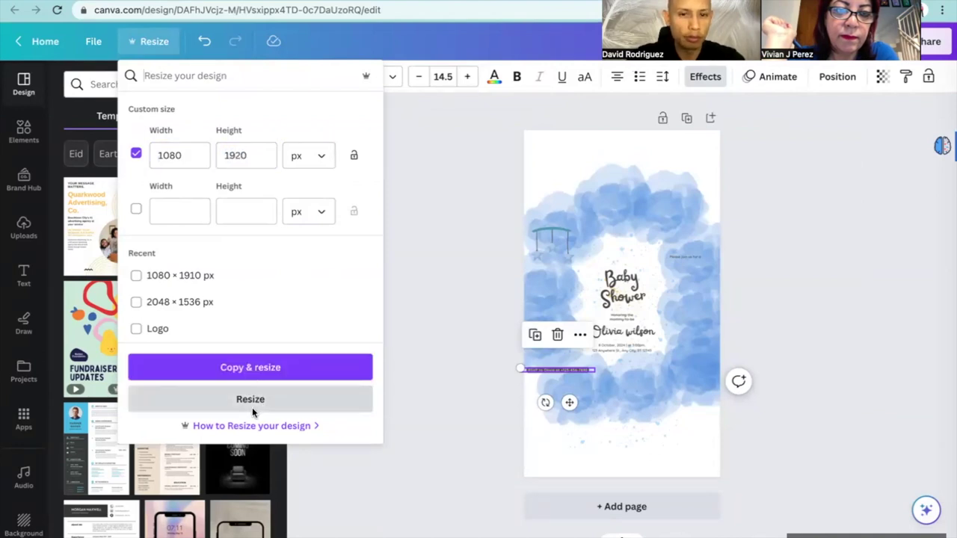
pyautogui.click(250, 408)
pyautogui.moveTo(567, 251); pyautogui.dragTo(559, 149)
pyautogui.click(637, 187)
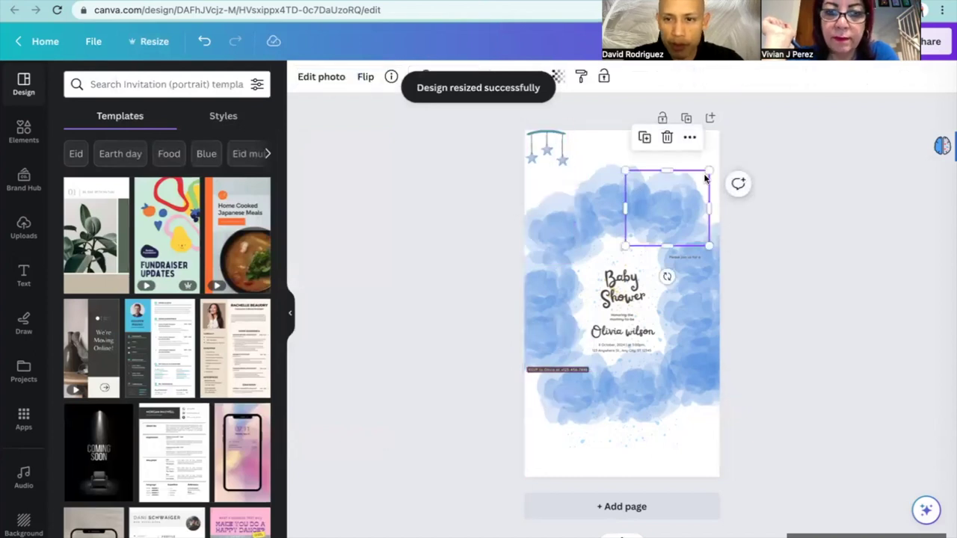
# Delete the top-right cloud and then clear all remaining elements from the page
pyautogui.moveTo(674, 213)
pyautogui.mouseDown()
pyautogui.moveTo(686, 190)
pyautogui.moveTo(680, 208)
pyautogui.mouseUp()
pyautogui.moveTo(463, 245); pyautogui.dragTo(748, 379)
pyautogui.click(803, 316)
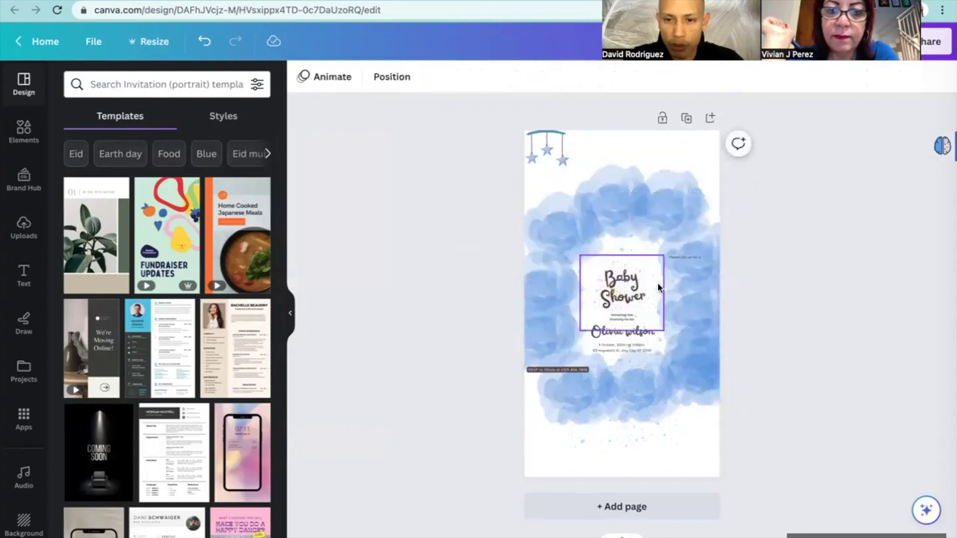
pyautogui.click(648, 178)
pyautogui.press('Delete')
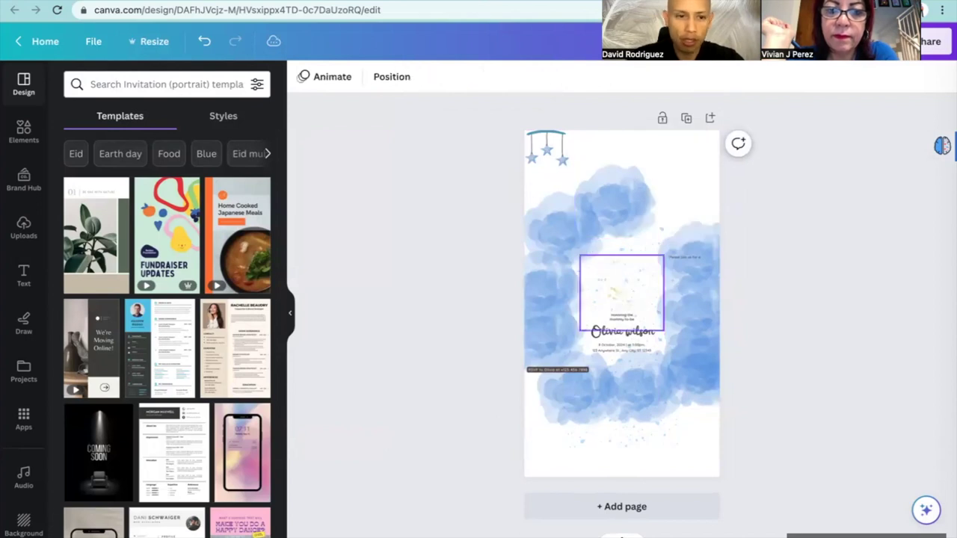
pyautogui.moveTo(478, 118); pyautogui.dragTo(733, 459)
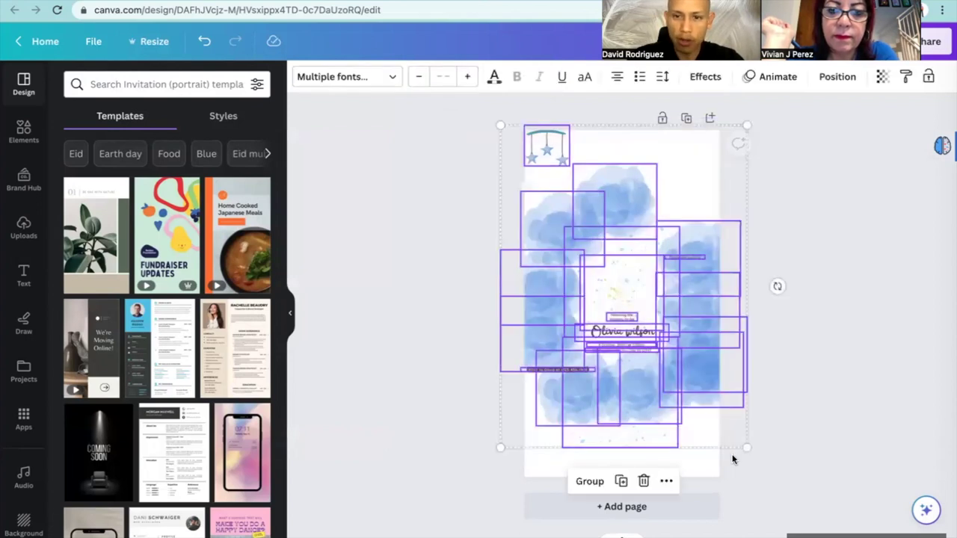
pyautogui.press('Delete')
pyautogui.click(657, 421)
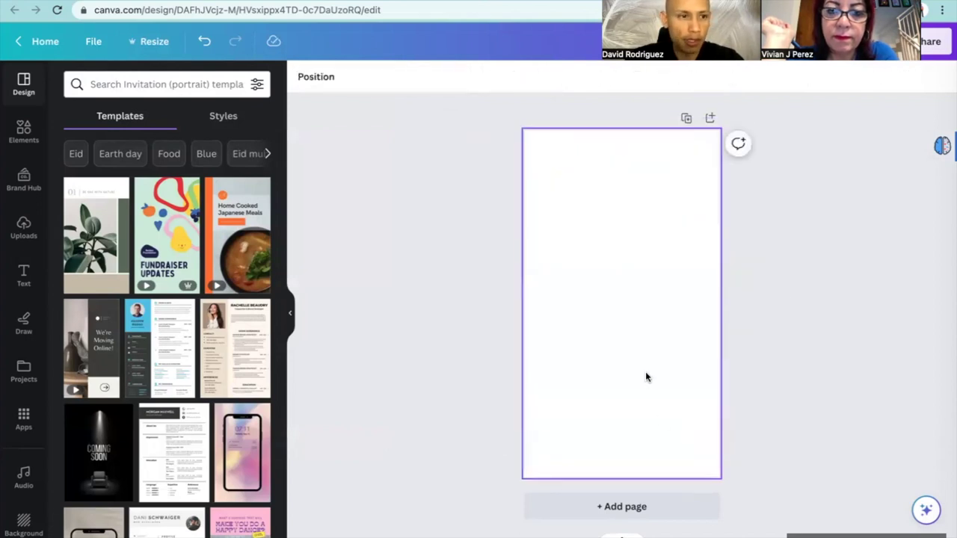
# Search Elements for 'blue clouds' and place the first cloud in the top-left corner
pyautogui.click(24, 131)
pyautogui.click(159, 85)
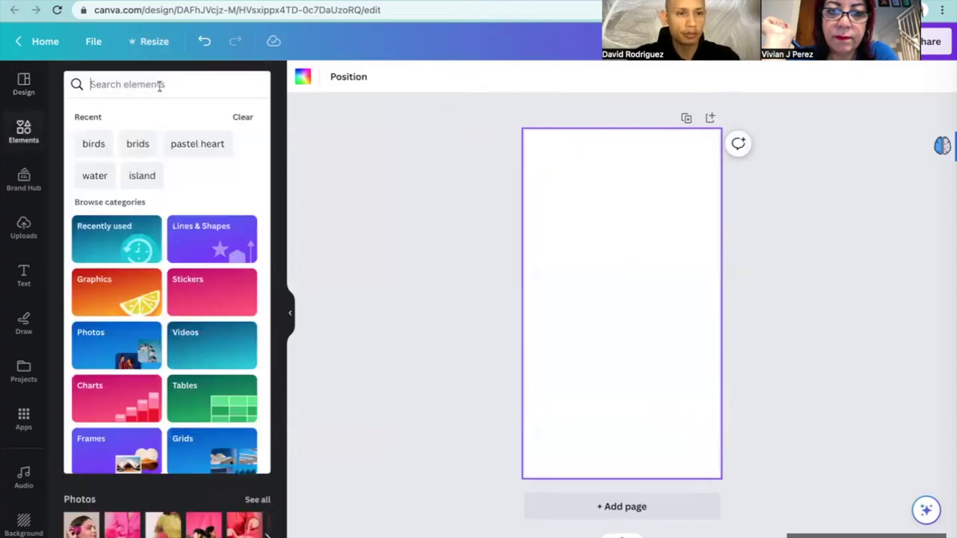
pyautogui.write('blue coud')
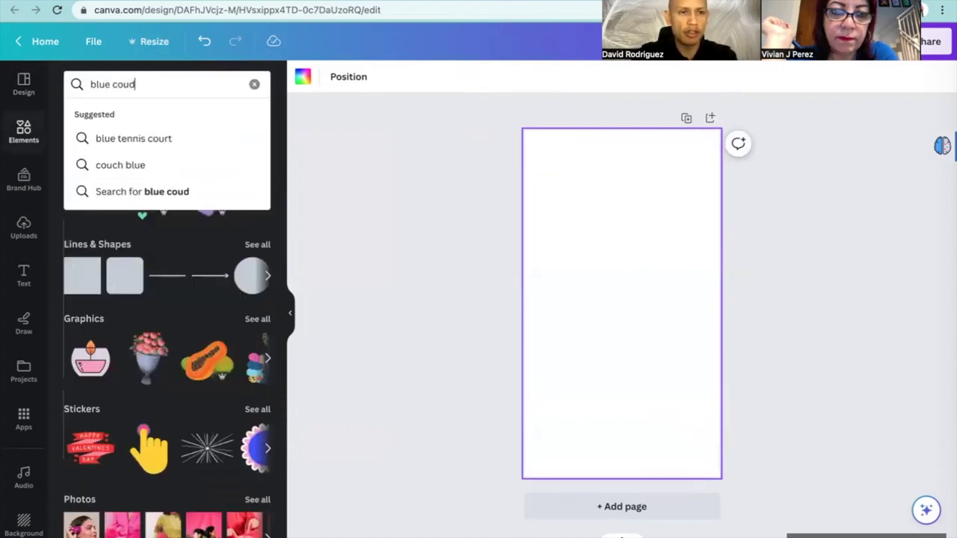
pyautogui.write('luds')
pyautogui.press('BackSpace')
pyautogui.press('BackSpace')
pyautogui.press('BackSpace')
pyautogui.write('ouds')
pyautogui.press('Return')
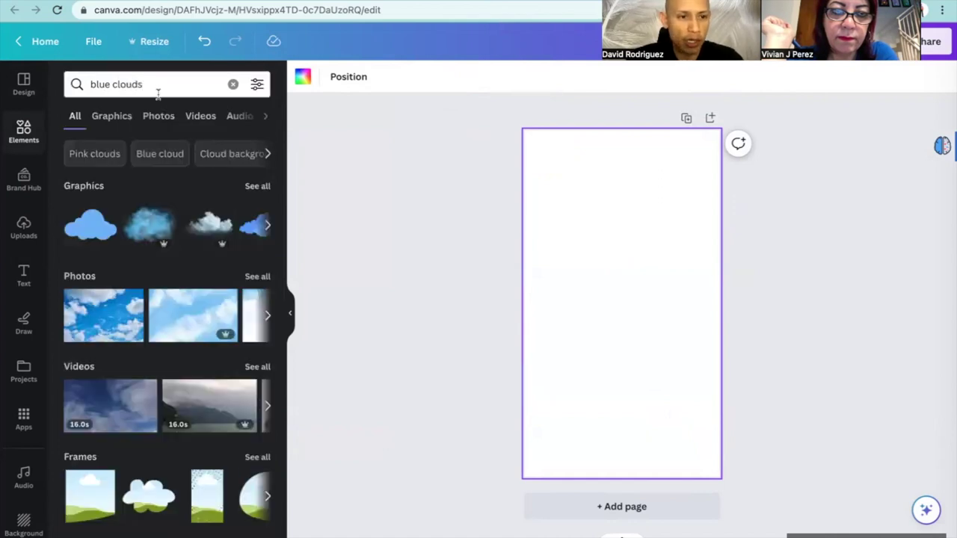
pyautogui.click(152, 222)
pyautogui.moveTo(609, 284); pyautogui.dragTo(516, 143)
# Add a second cloud graphic along the bottom edge of the page
pyautogui.click(223, 210)
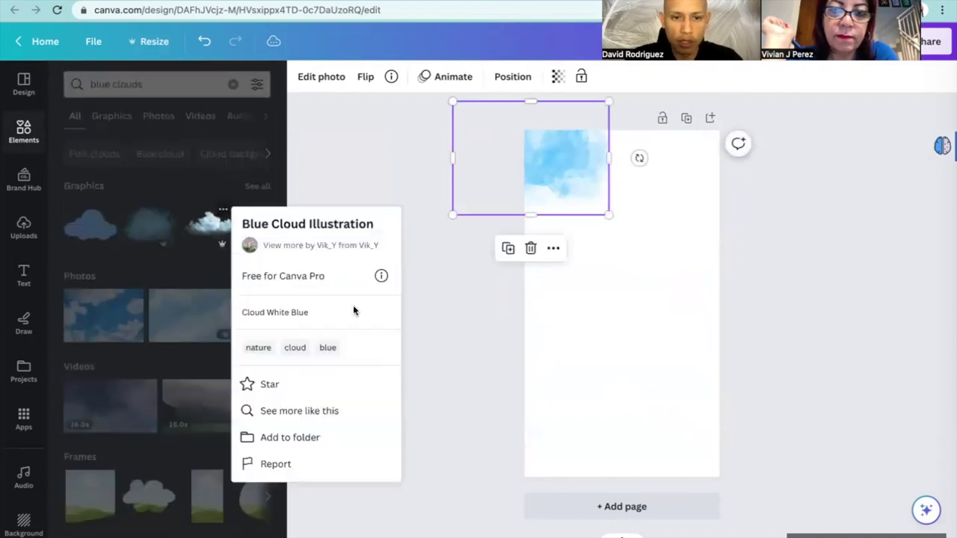
pyautogui.click(180, 229)
pyautogui.click(180, 229)
pyautogui.moveTo(558, 472); pyautogui.dragTo(561, 459)
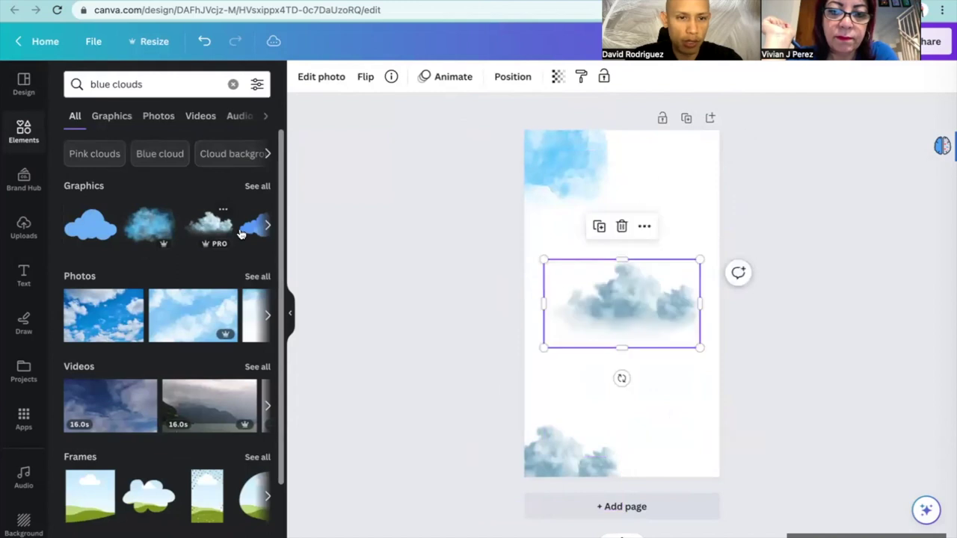
pyautogui.moveTo(643, 301); pyautogui.dragTo(683, 465)
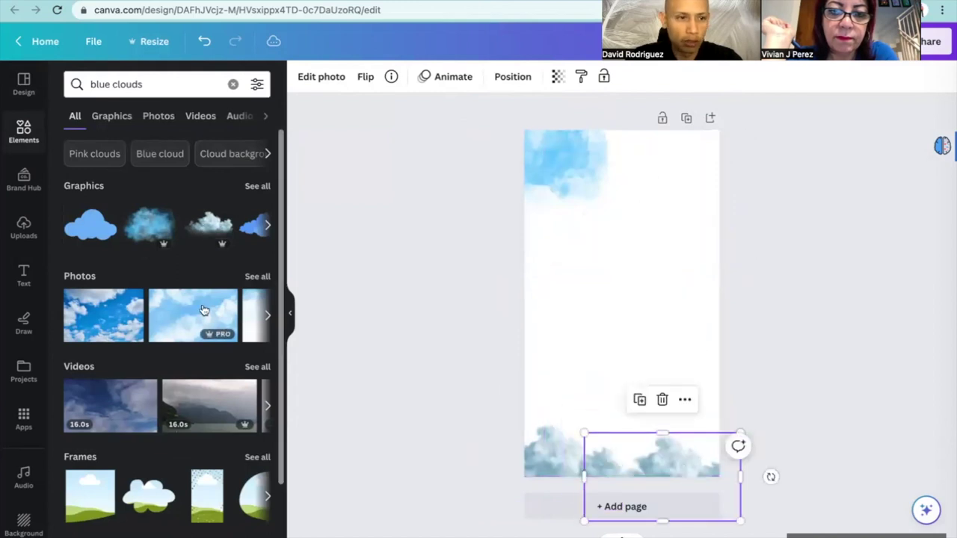
pyautogui.click(123, 84)
pyautogui.press('super+a')
# Search for 'birds' and place the flock graphic in the top-left corner
pyautogui.write('bir')
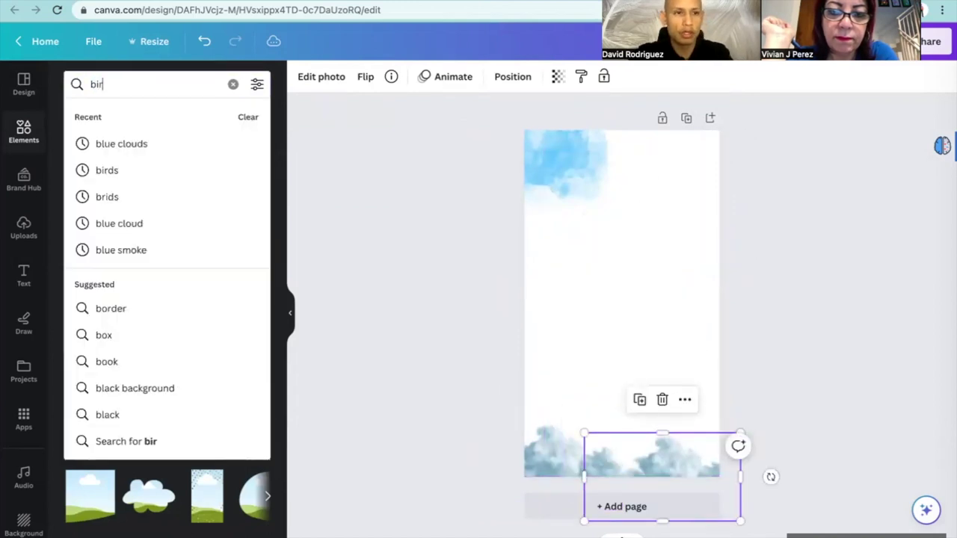
pyautogui.write('ds')
pyautogui.press('Return')
pyautogui.click(147, 234)
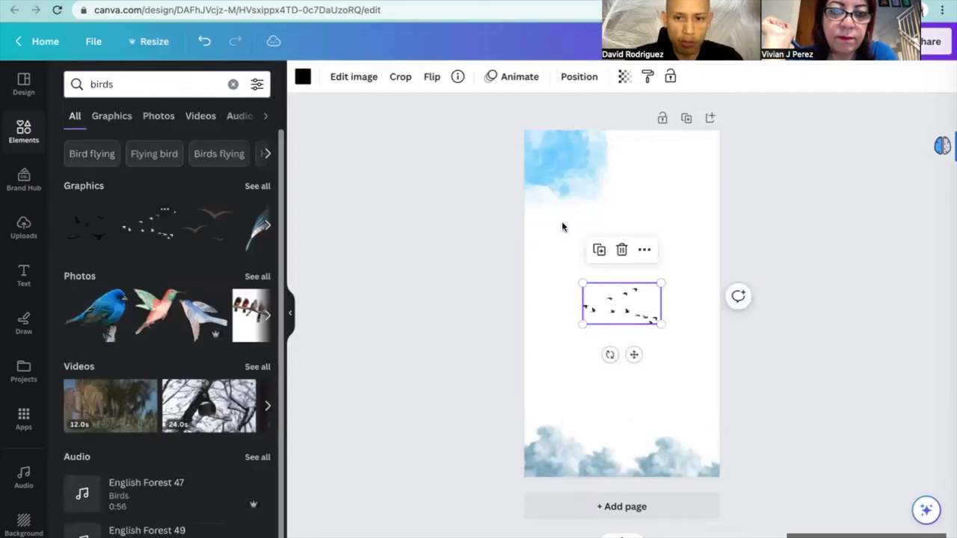
pyautogui.moveTo(614, 310); pyautogui.dragTo(555, 159)
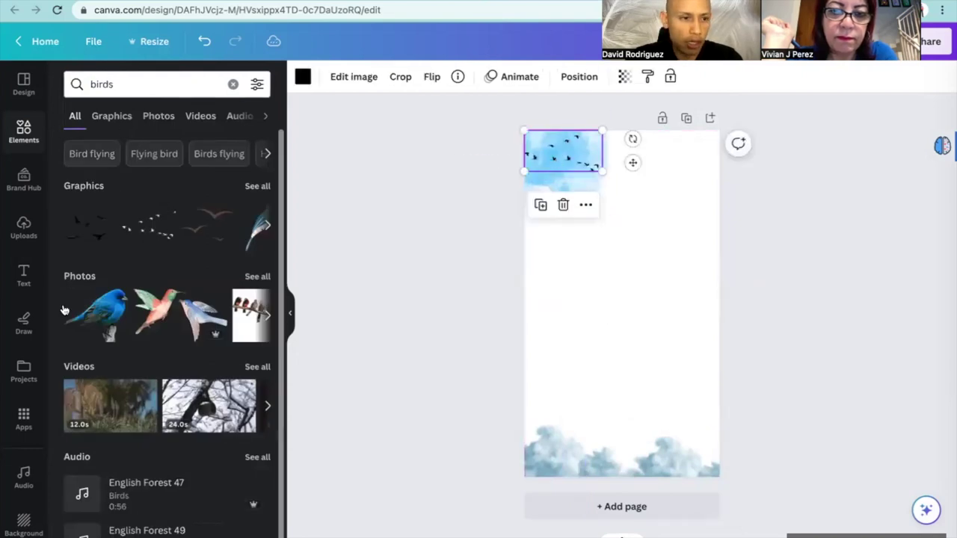
# Add a heading and start typing 'Baby shower' with bold turned off
pyautogui.click(23, 277)
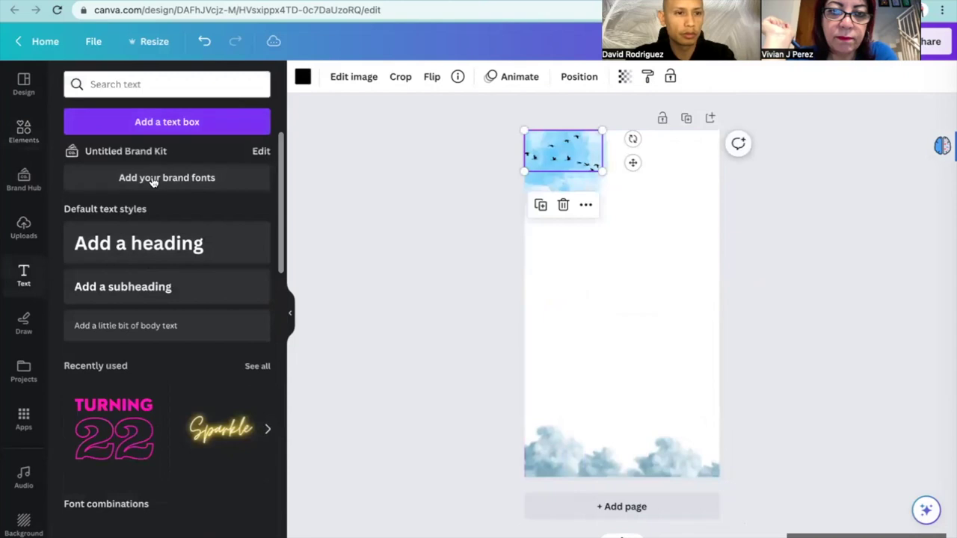
pyautogui.click(137, 243)
pyautogui.write('baab')
pyautogui.press('BackSpace')
pyautogui.press('BackSpace')
pyautogui.press('BackSpace')
pyautogui.press('BackSpace')
pyautogui.hotkey('ctrl', 'b')
pyautogui.write('Bay')
pyautogui.press('BackSpace')
pyautogui.write('by shouwer')
pyautogui.press('BackSpace')
pyautogui.press('BackSpace')
pyautogui.press('BackSpace')
pyautogui.press('BackSpace')
pyautogui.write('wwer')
pyautogui.press('BackSpace')
pyautogui.press('BackSpace')
pyautogui.press('BackSpace')
# Finish the 'Baby shower' heading, set it in Amsterdam One and move it over the bottom clouds
pyautogui.write('er')
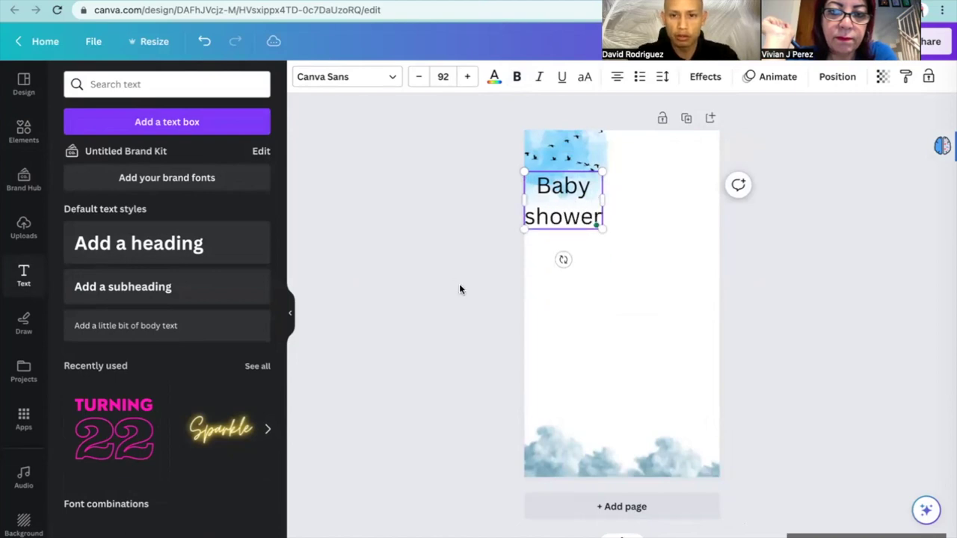
pyautogui.click(364, 82)
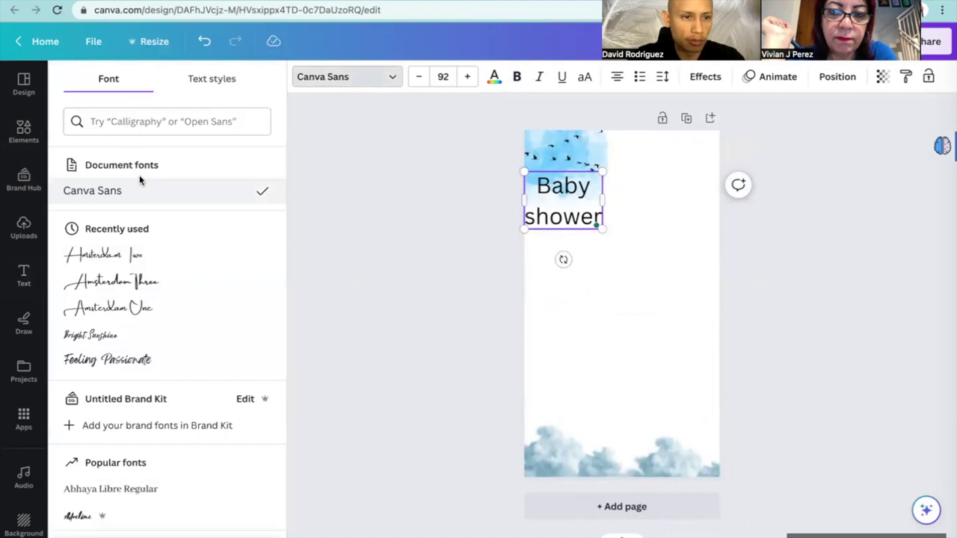
pyautogui.click(121, 305)
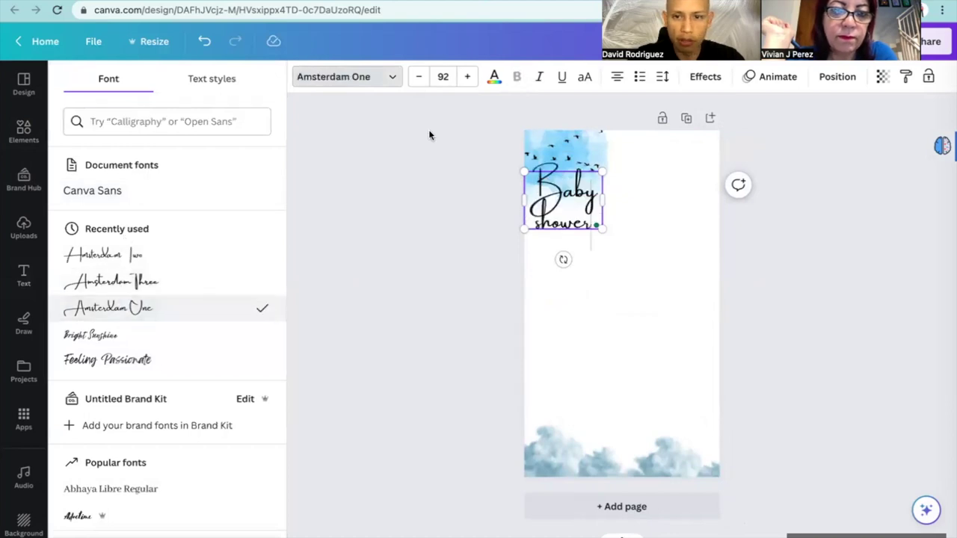
pyautogui.rightClick(605, 231)
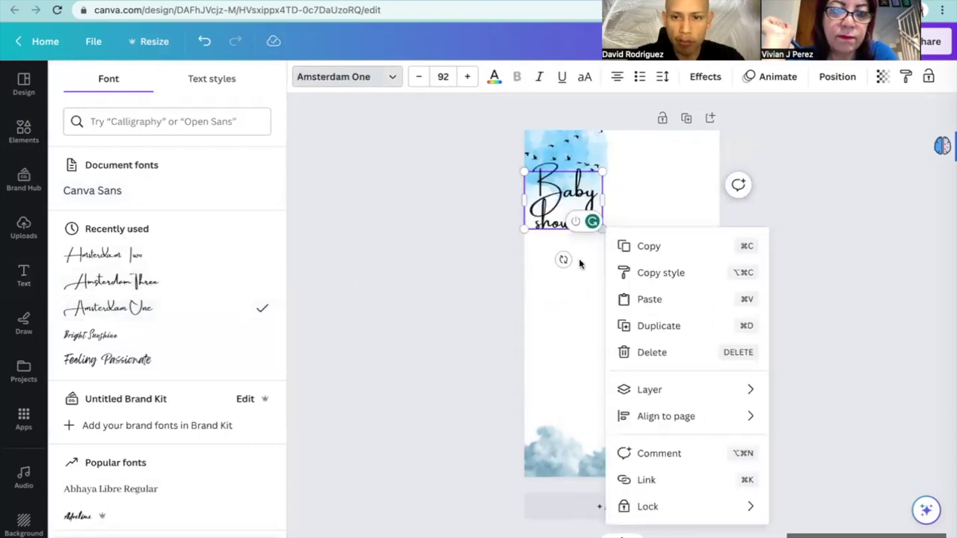
pyautogui.click(579, 263)
pyautogui.moveTo(573, 210); pyautogui.dragTo(632, 448)
# Give the heading a Neon effect at intensity 100 and a pale blue colour
pyautogui.click(705, 76)
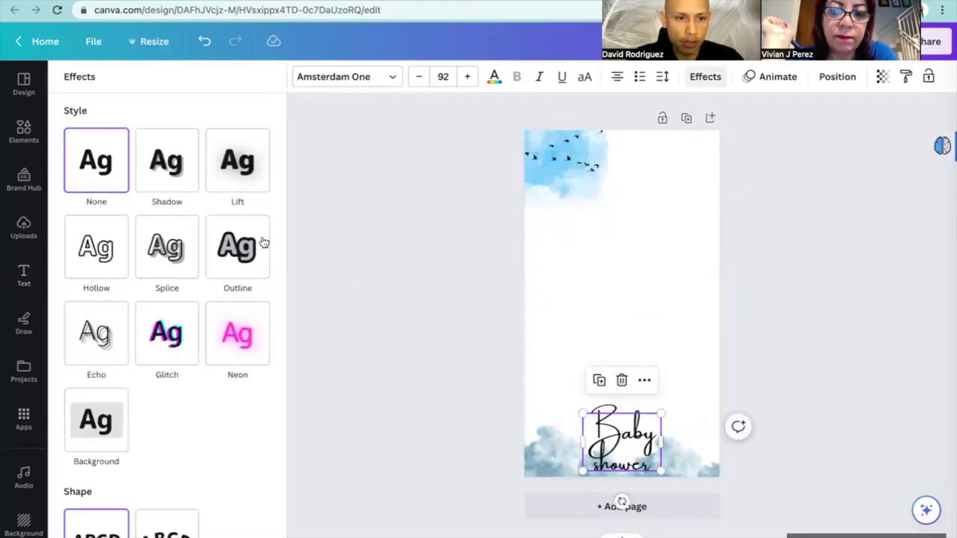
pyautogui.click(235, 346)
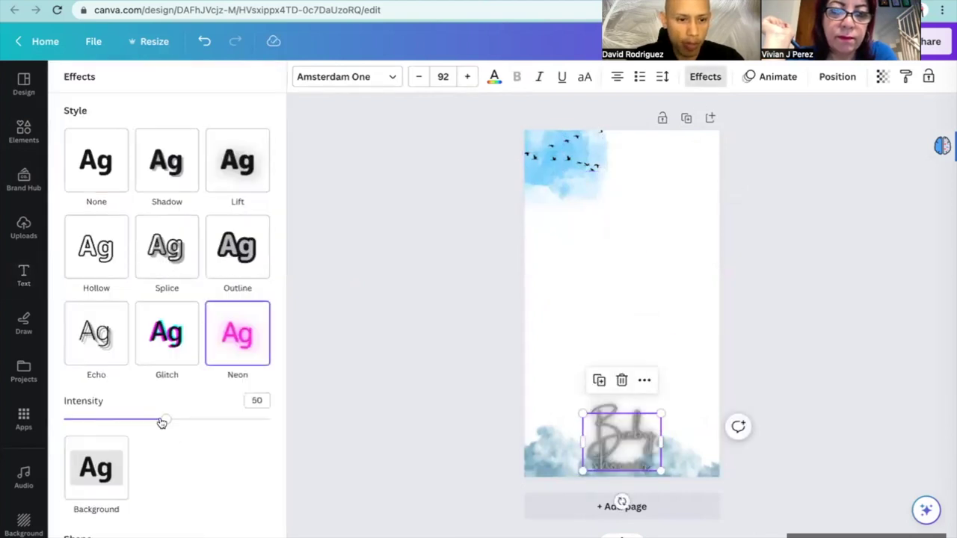
pyautogui.moveTo(161, 423); pyautogui.dragTo(270, 421)
pyautogui.click(494, 78)
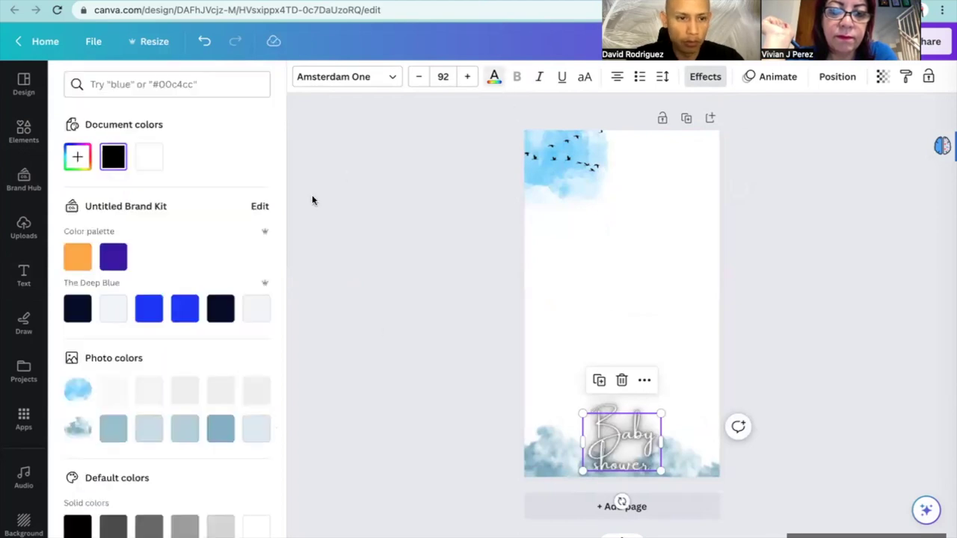
pyautogui.click(151, 310)
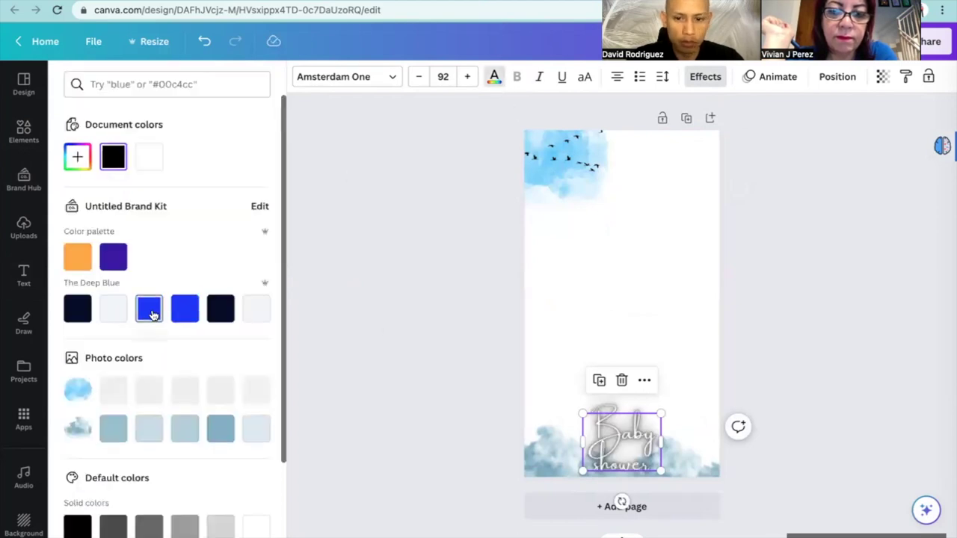
pyautogui.click(222, 433)
pyautogui.click(782, 299)
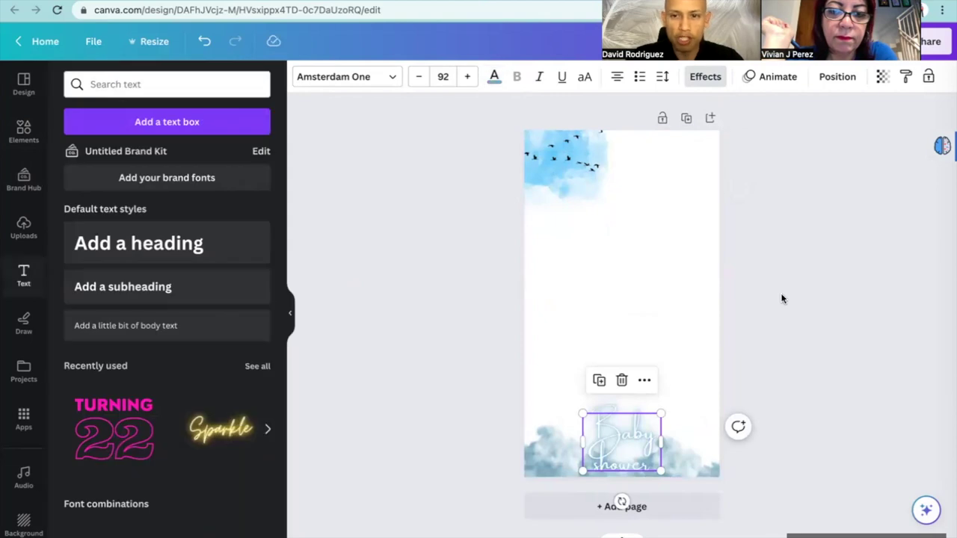
pyautogui.click(782, 299)
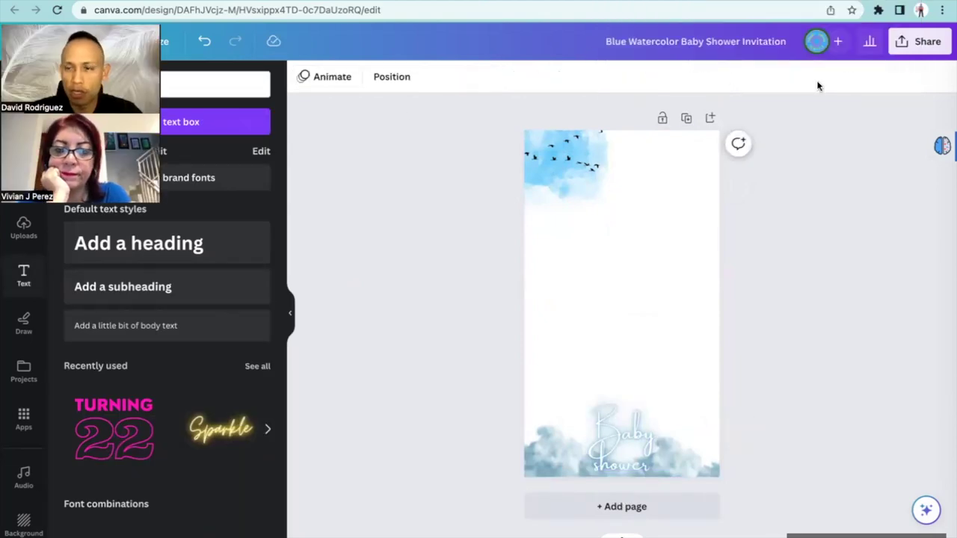
# Download the Canva invitation as a transparent-background PNG, then return to the Snappic template editor
pyautogui.click(920, 42)
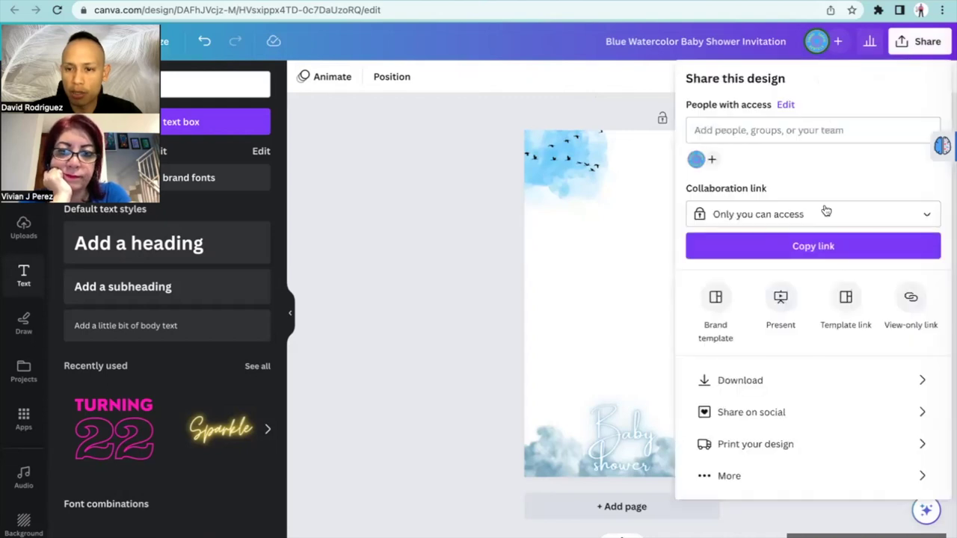
pyautogui.click(765, 379)
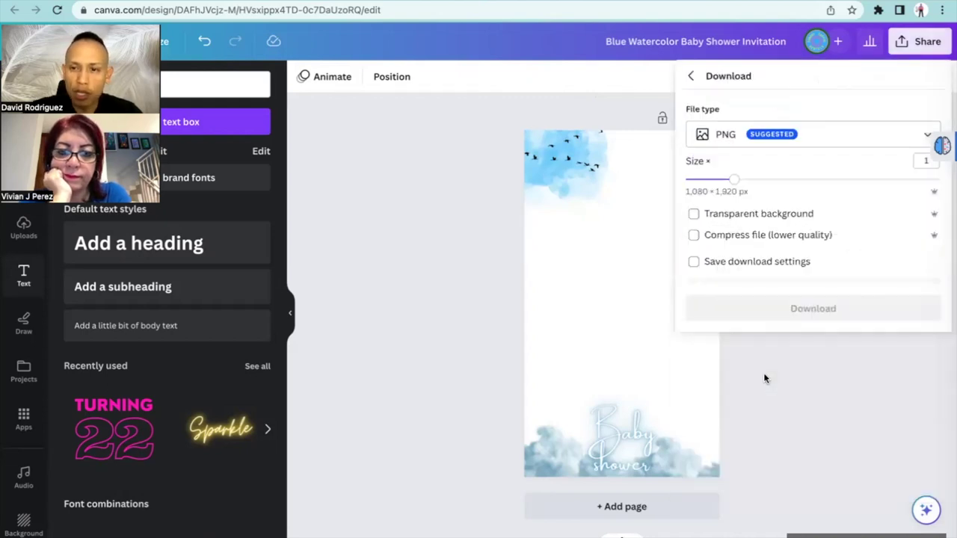
pyautogui.click(697, 216)
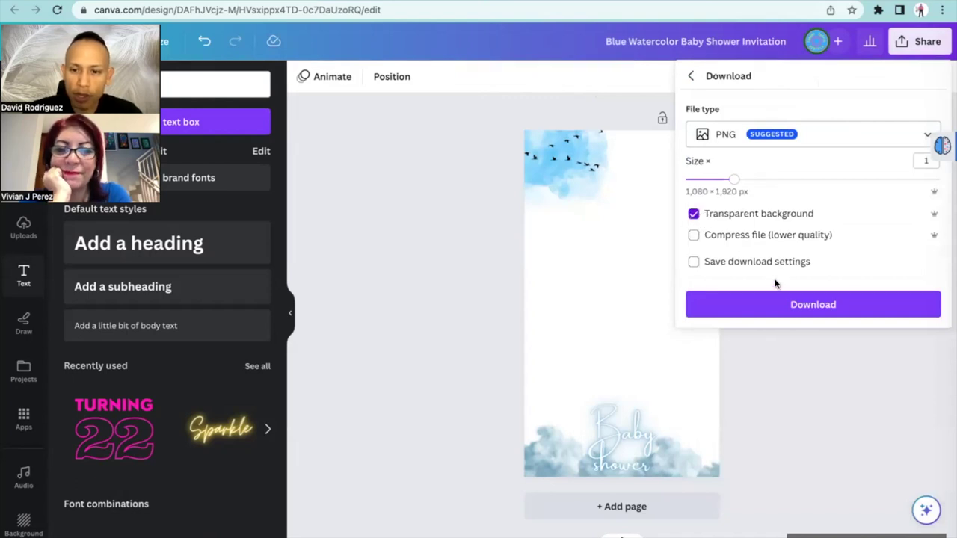
pyautogui.click(796, 305)
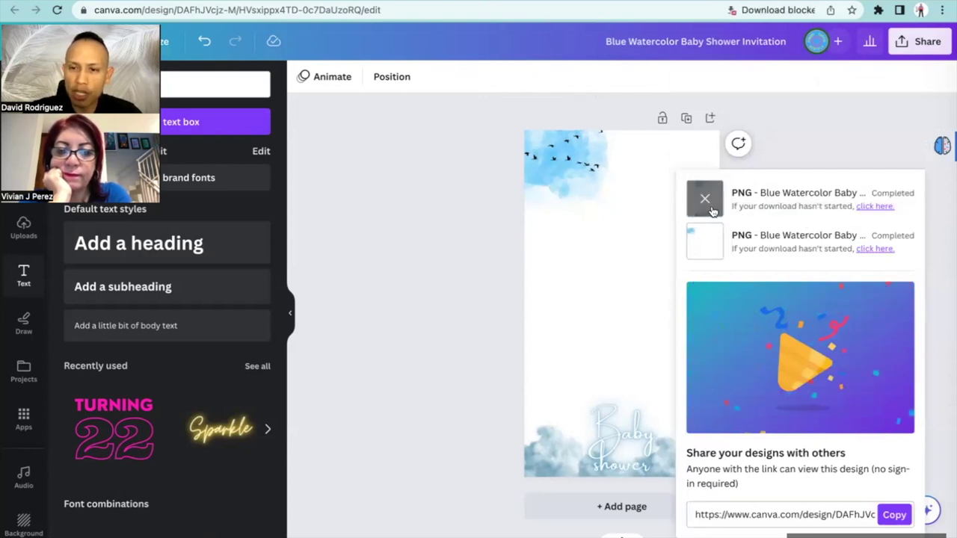
pyautogui.click(874, 207)
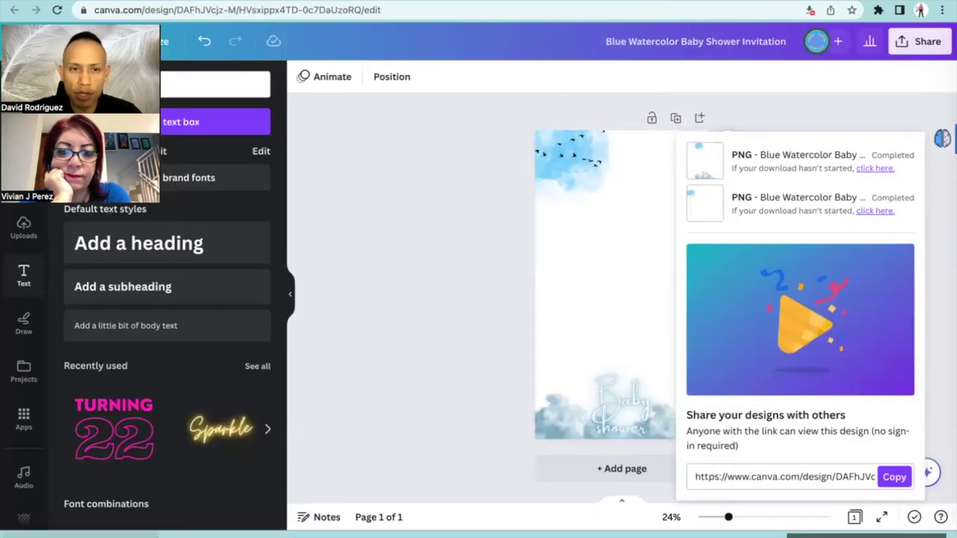
pyautogui.hotkey('ctrl', 'Tab')
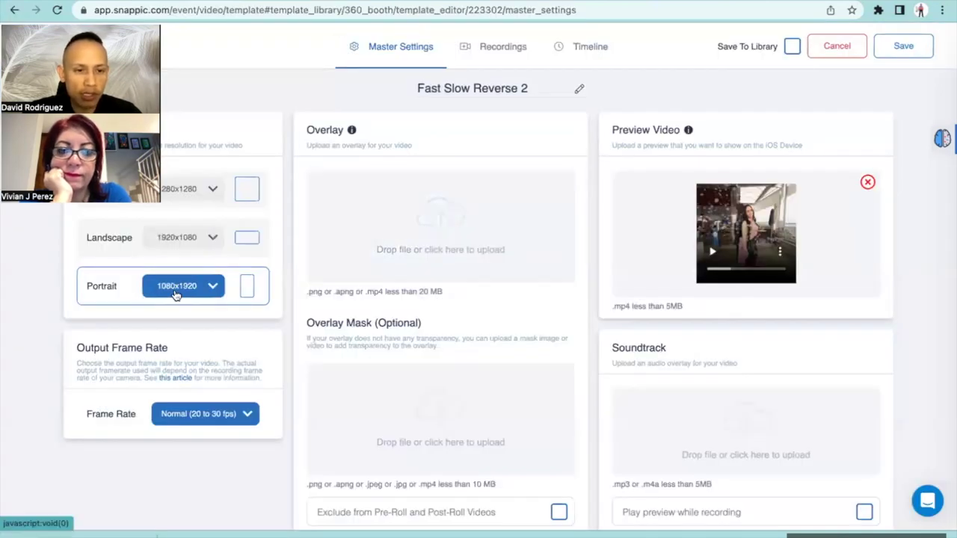
# Use the blue watercolour PNG as the video overlay and set frame rate to Smooth (40 to 60 fps)
pyautogui.click(465, 218)
pyautogui.doubleClick(207, 109)
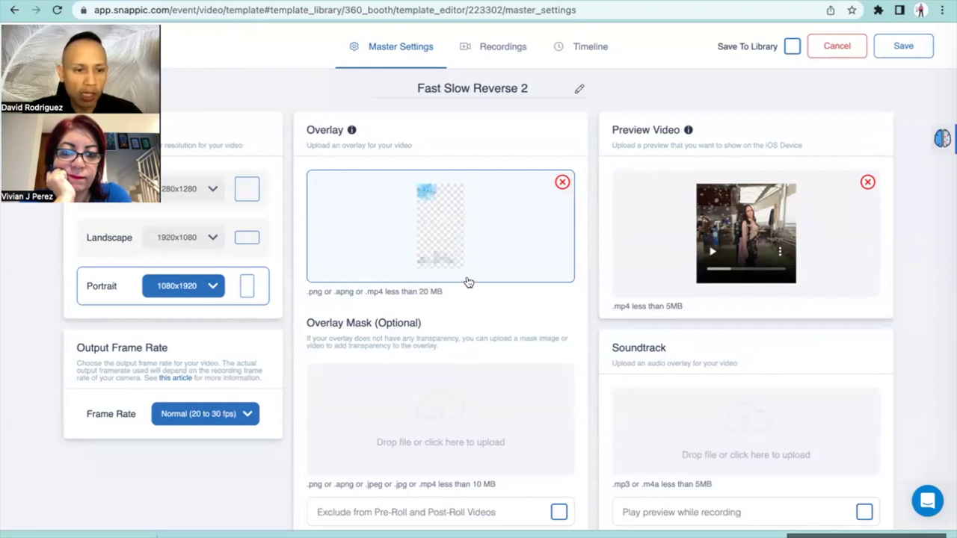
pyautogui.click(182, 416)
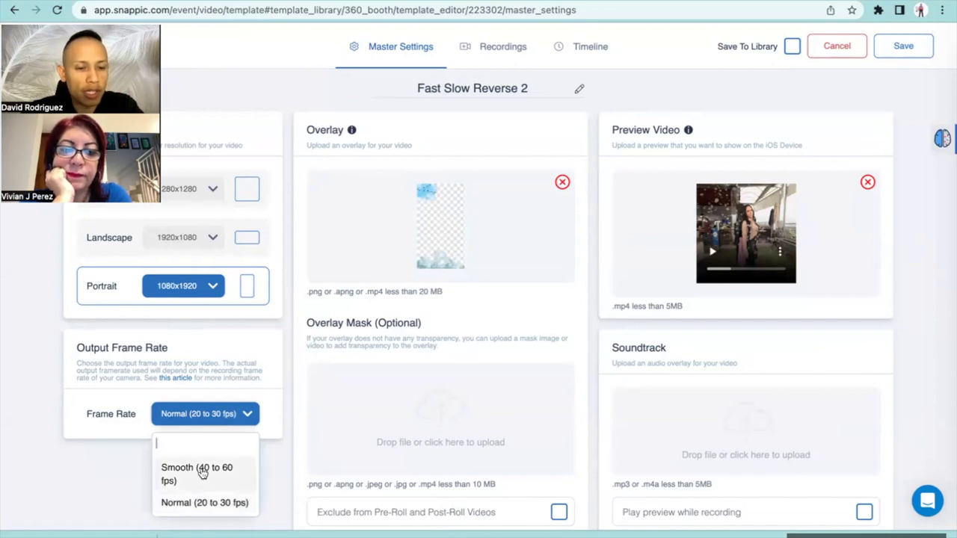
pyautogui.click(232, 469)
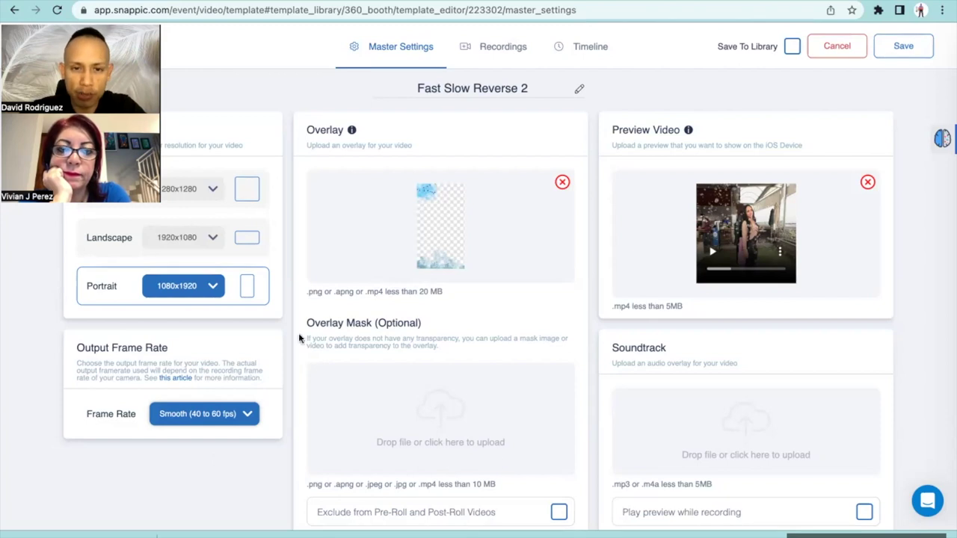
pyautogui.click(497, 51)
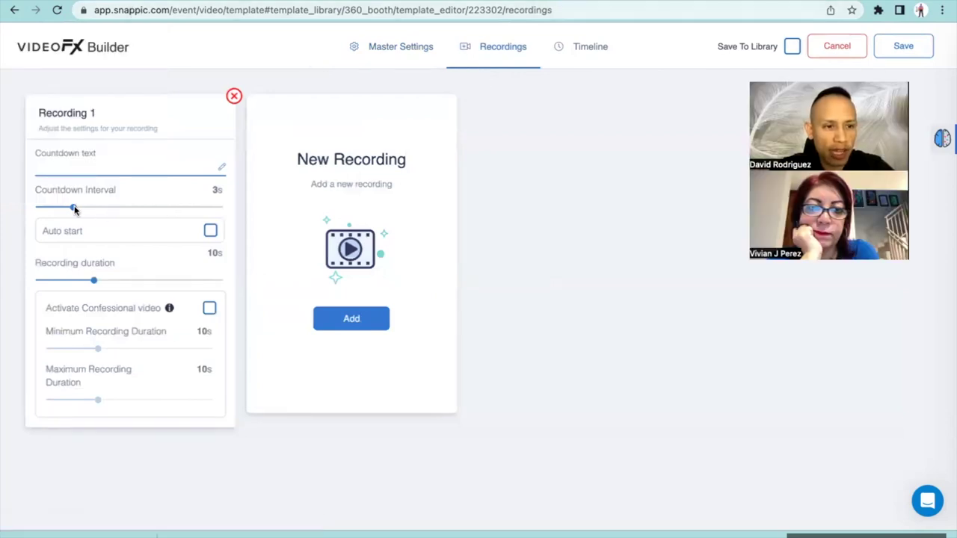
# Raise Recording 1's countdown interval slider to 5 seconds
pyautogui.moveTo(75, 207); pyautogui.dragTo(84, 208)
pyautogui.click(96, 213)
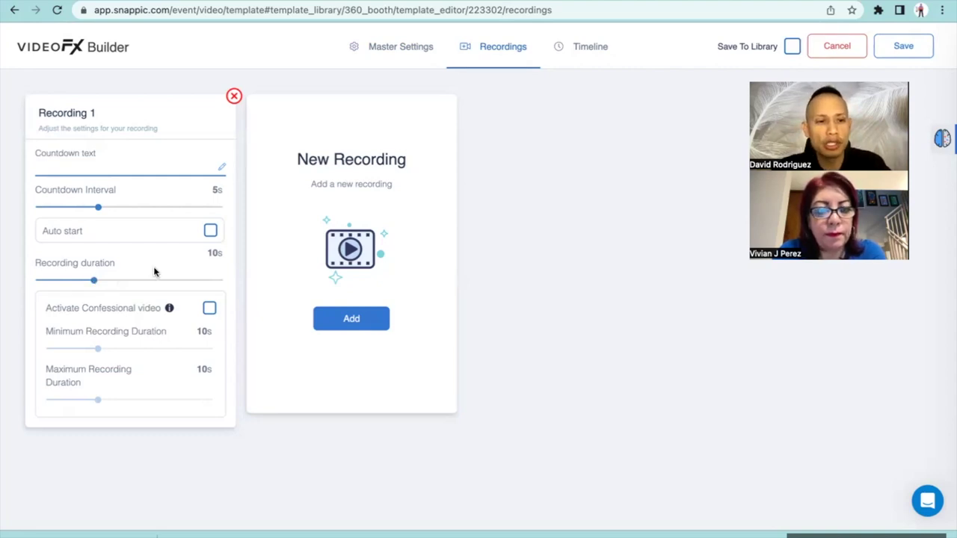
pyautogui.click(592, 48)
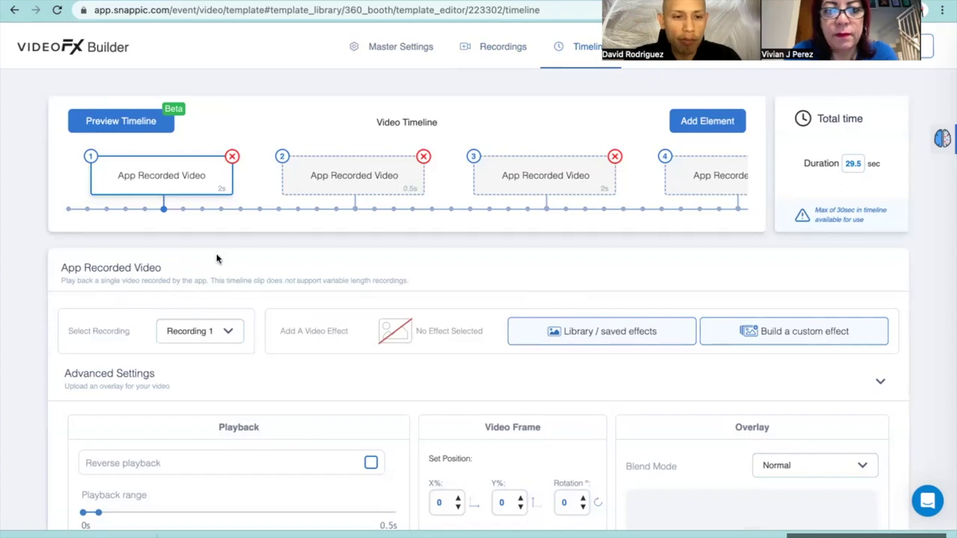
# Scroll the Video Timeline right past clips 2 and 3 until clip 8 is fully visible
pyautogui.scroll(-3, 217, 259)
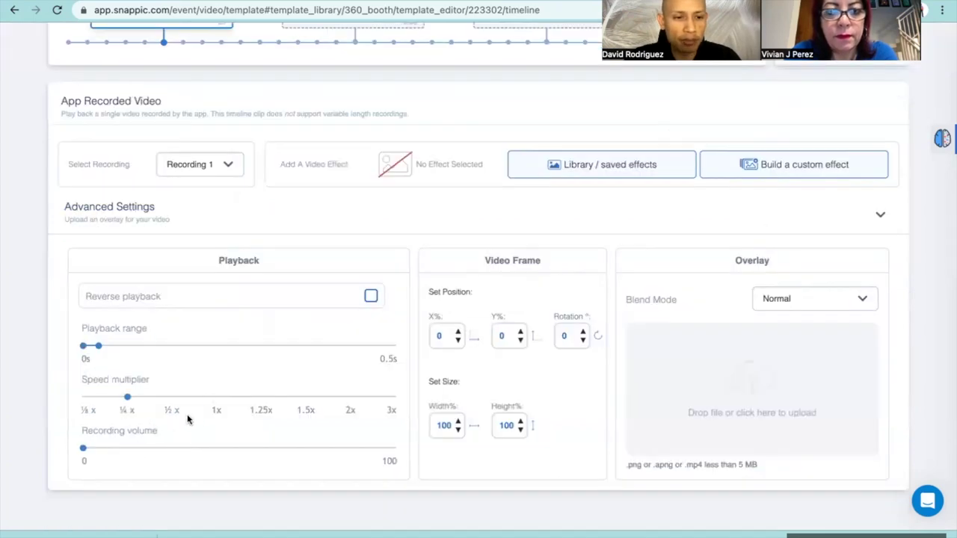
pyautogui.scroll(1, 187, 419)
pyautogui.scroll(2, 171, 141)
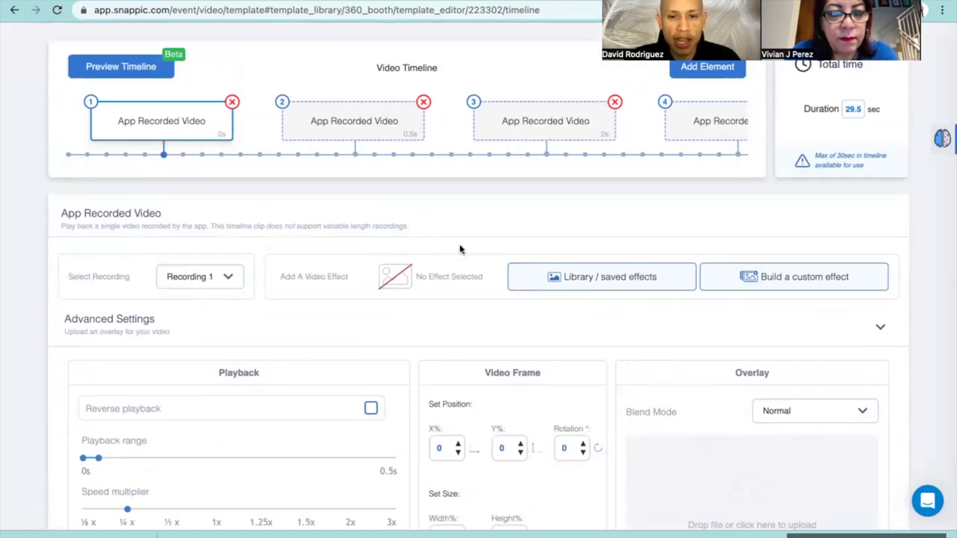
pyautogui.click(359, 117)
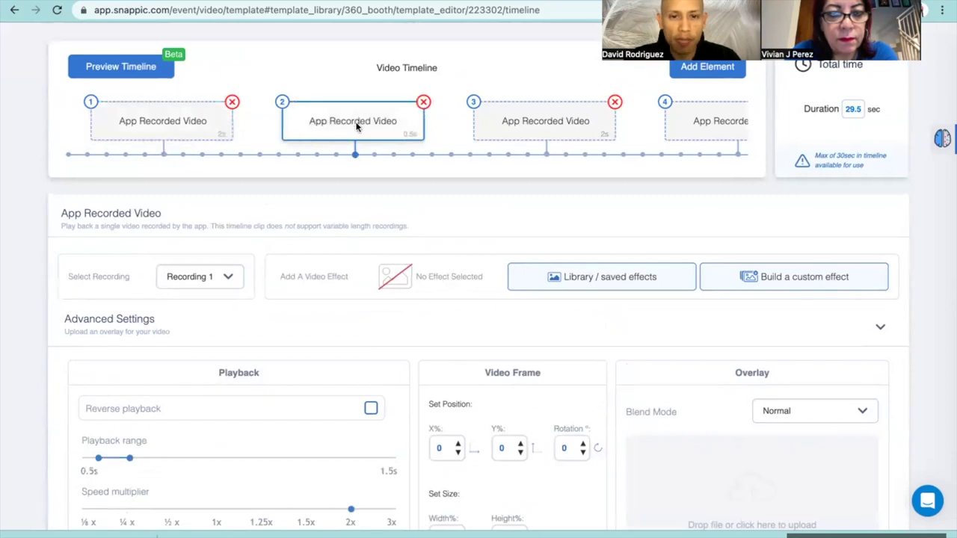
pyautogui.hscroll(2, 421, 143)
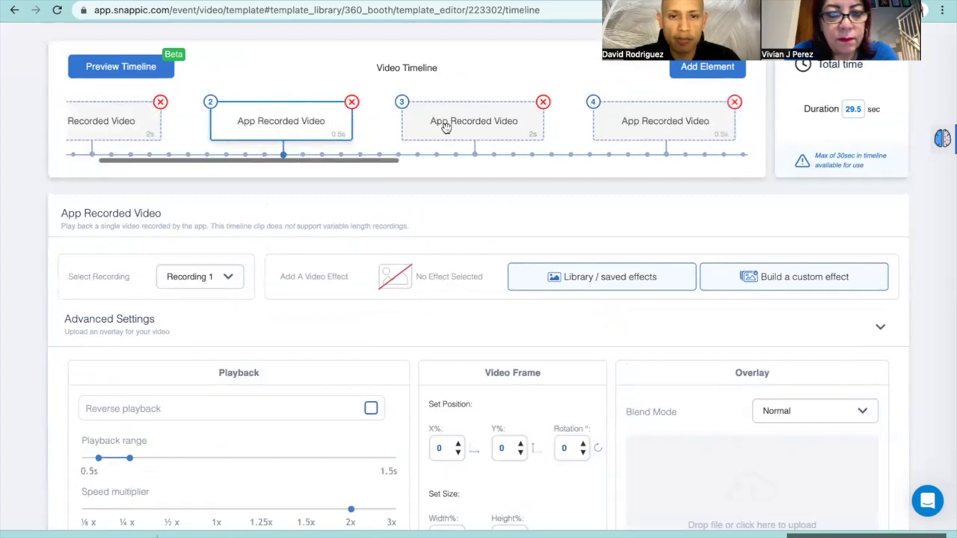
pyautogui.click(446, 127)
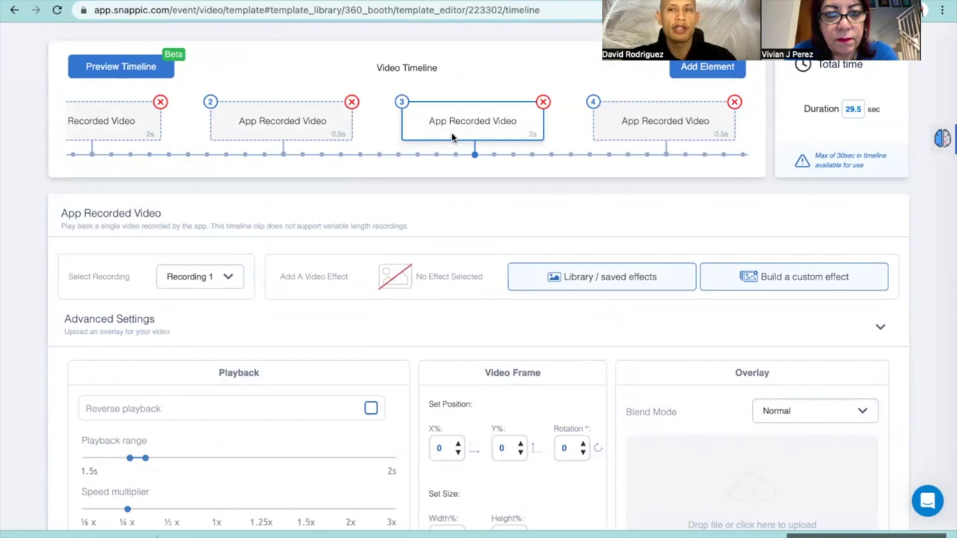
pyautogui.scroll(-1, 451, 137)
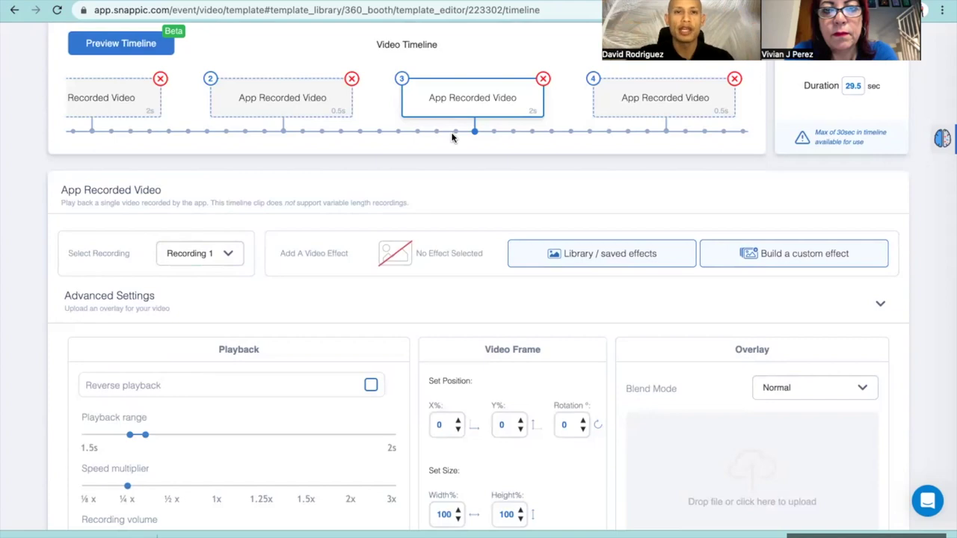
pyautogui.hscroll(-2, 365, 103)
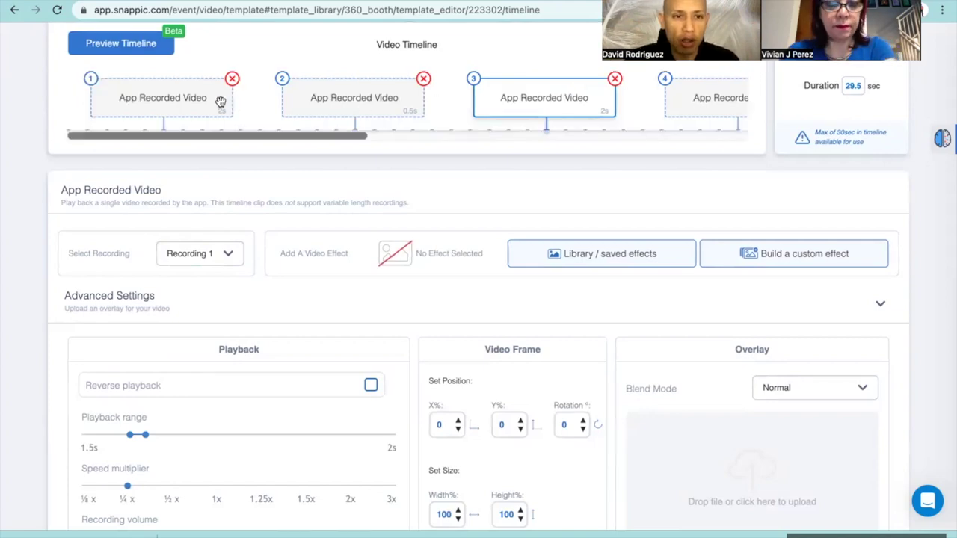
pyautogui.hscroll(5, 341, 102)
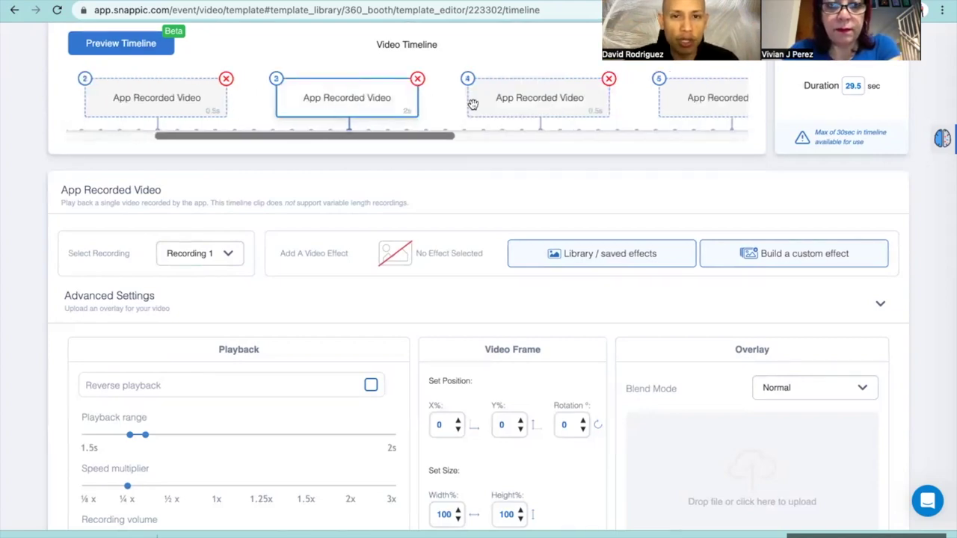
pyautogui.hscroll(12, 489, 100)
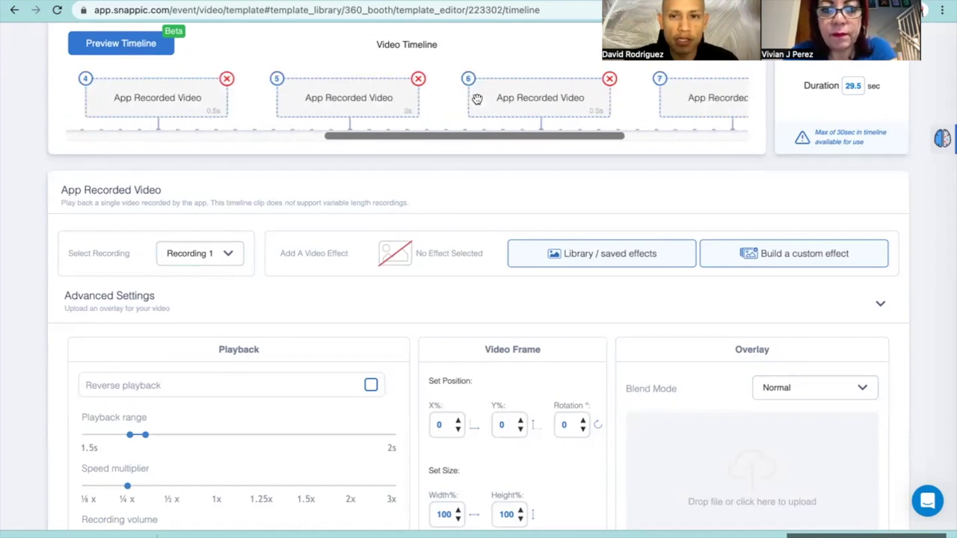
pyautogui.hscroll(3, 521, 112)
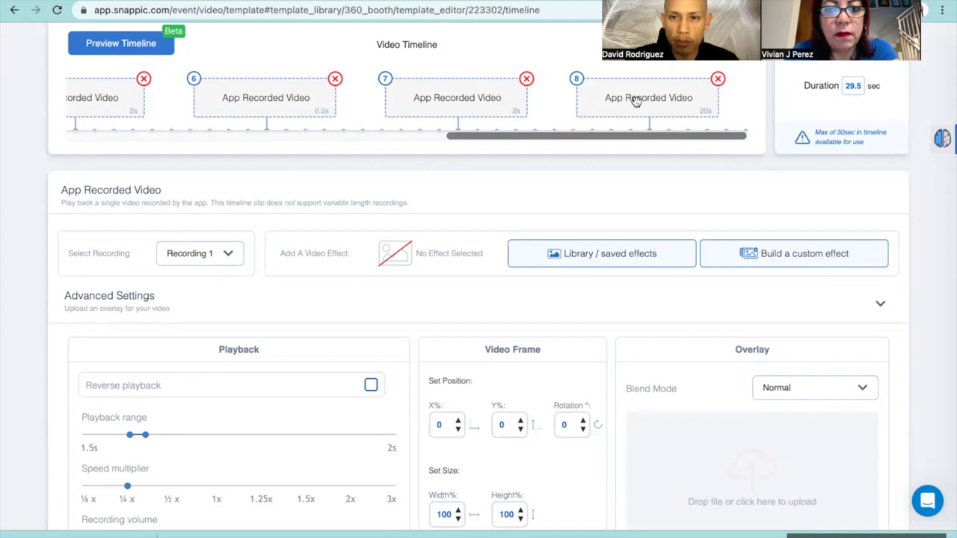
# Trim clip 8's playback range to end at 4 s
pyautogui.click(658, 101)
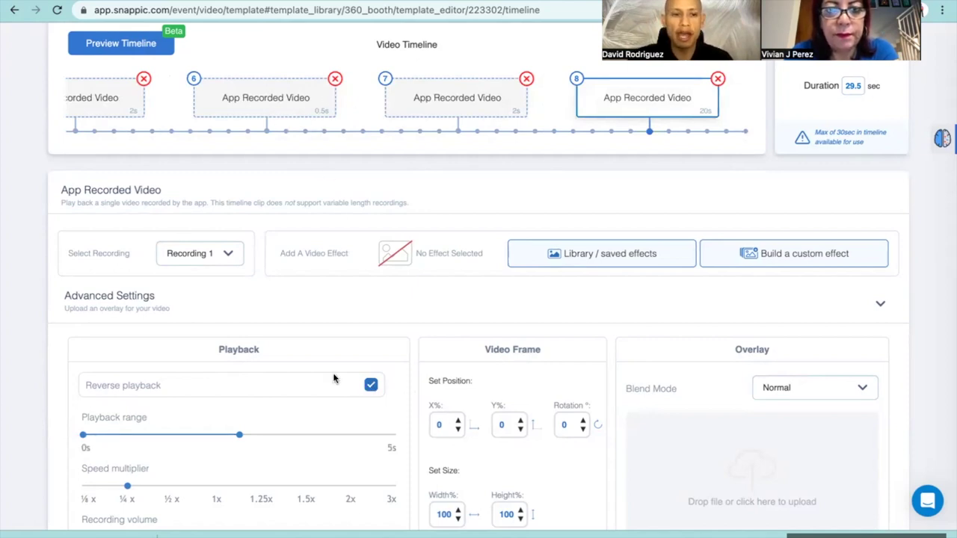
pyautogui.scroll(-1, 334, 380)
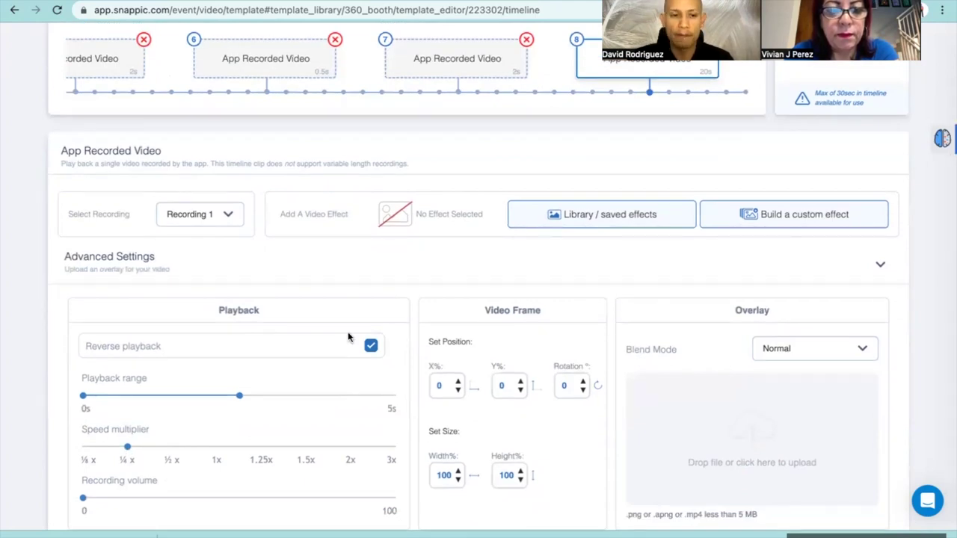
pyautogui.scroll(2, 438, 216)
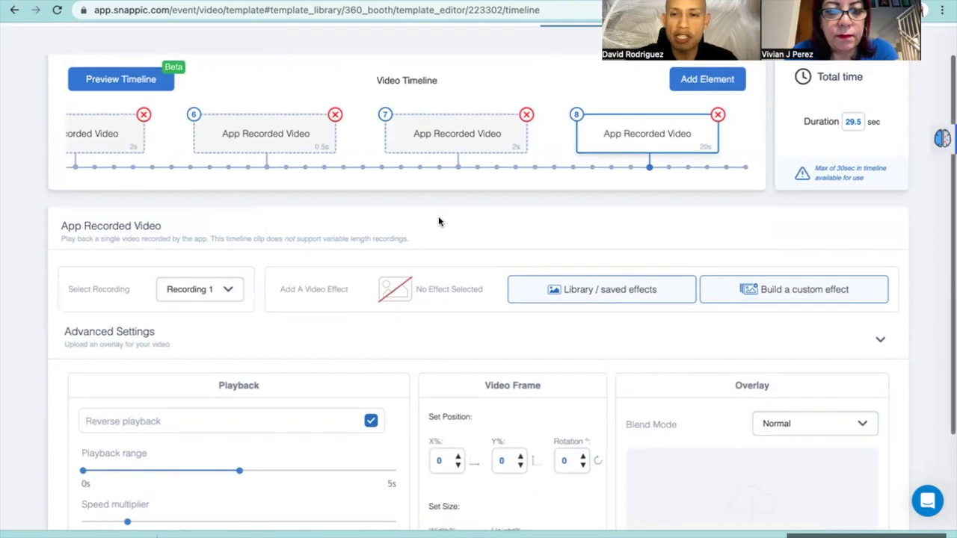
pyautogui.scroll(1, 642, 187)
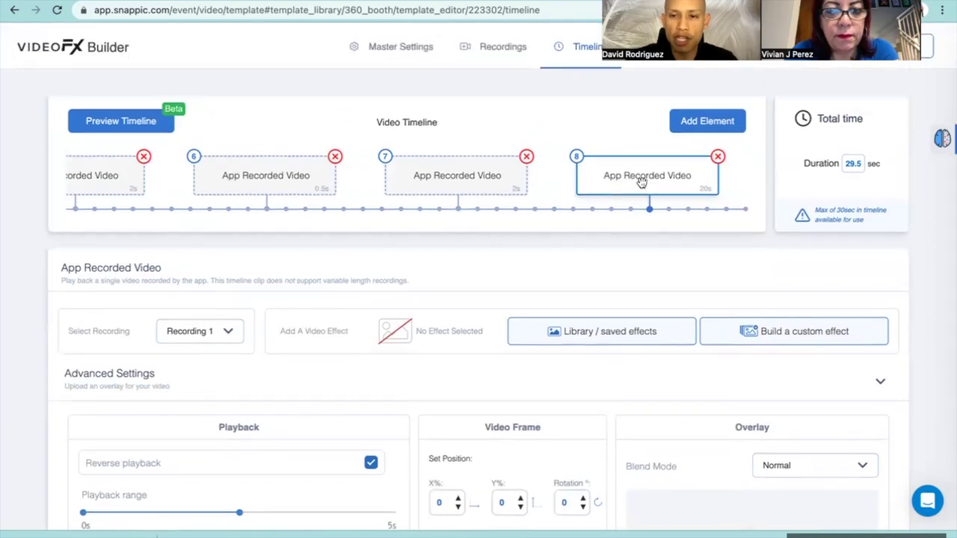
pyautogui.scroll(-1, 644, 184)
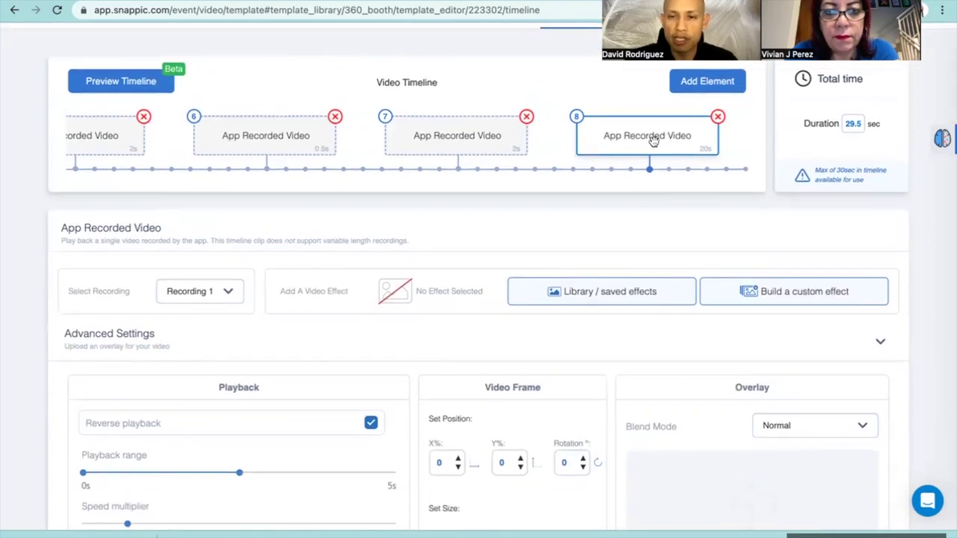
pyautogui.scroll(-2, 653, 142)
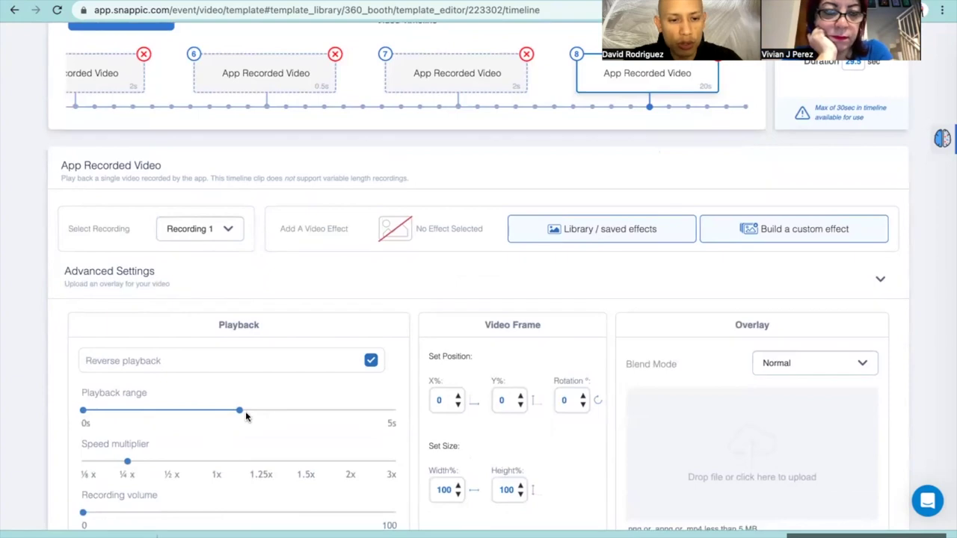
pyautogui.moveTo(237, 415); pyautogui.dragTo(217, 417)
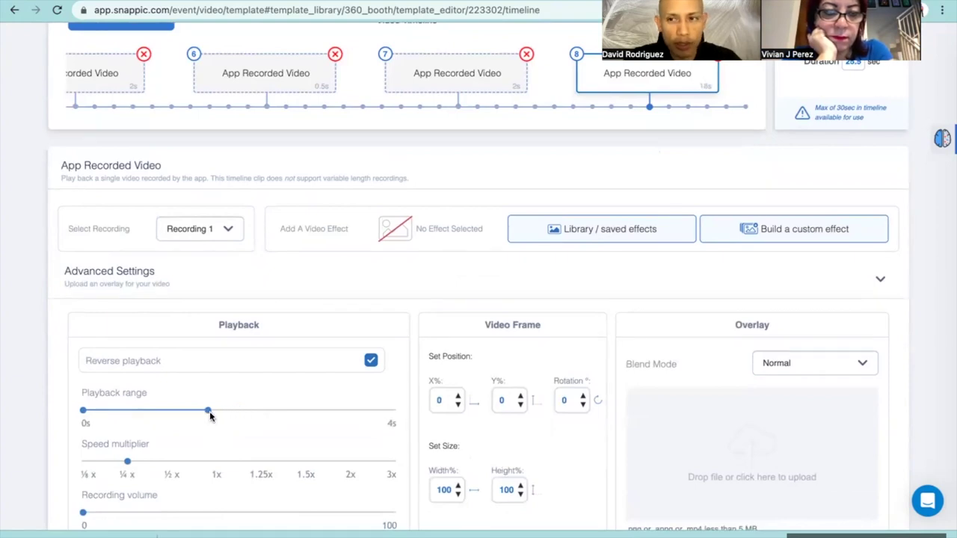
# Try the clip 8 speed multiplier at ½x, leaving it at ¼x for a 16 s clip
pyautogui.scroll(1, 508, 239)
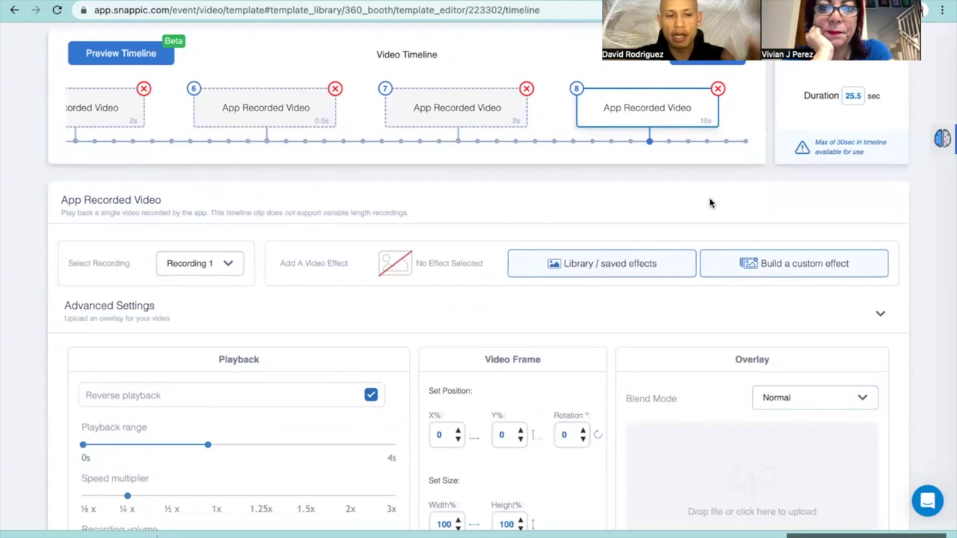
pyautogui.scroll(-1, 447, 188)
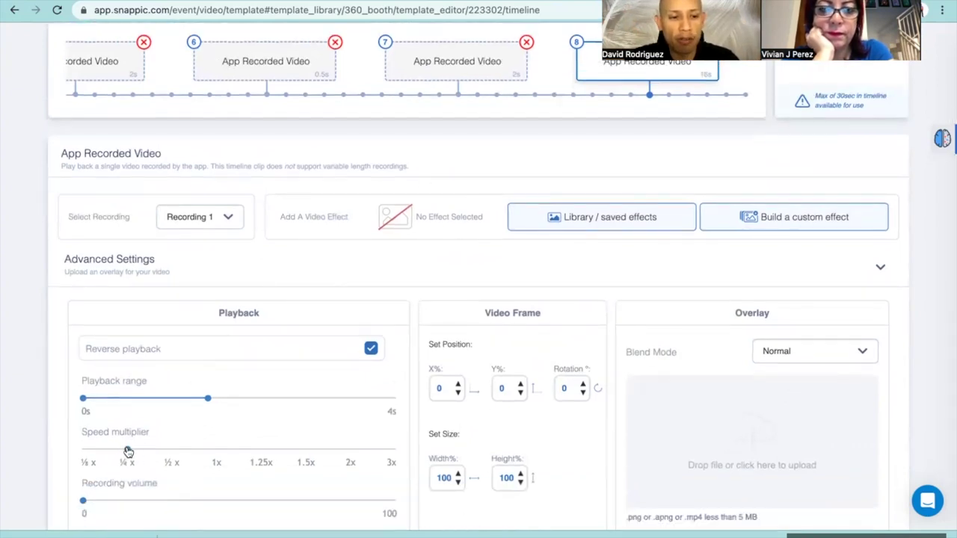
pyautogui.moveTo(128, 452); pyautogui.dragTo(202, 449)
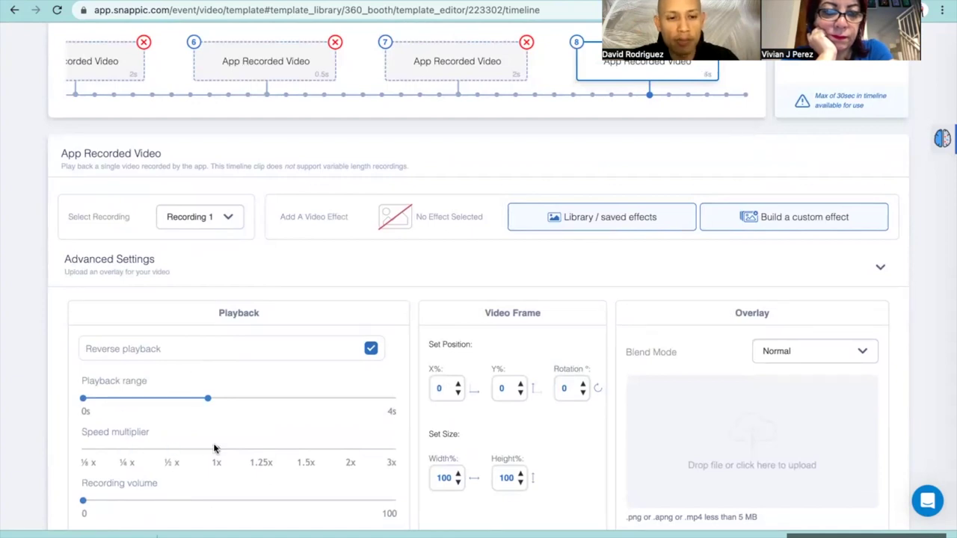
pyautogui.scroll(3, 314, 389)
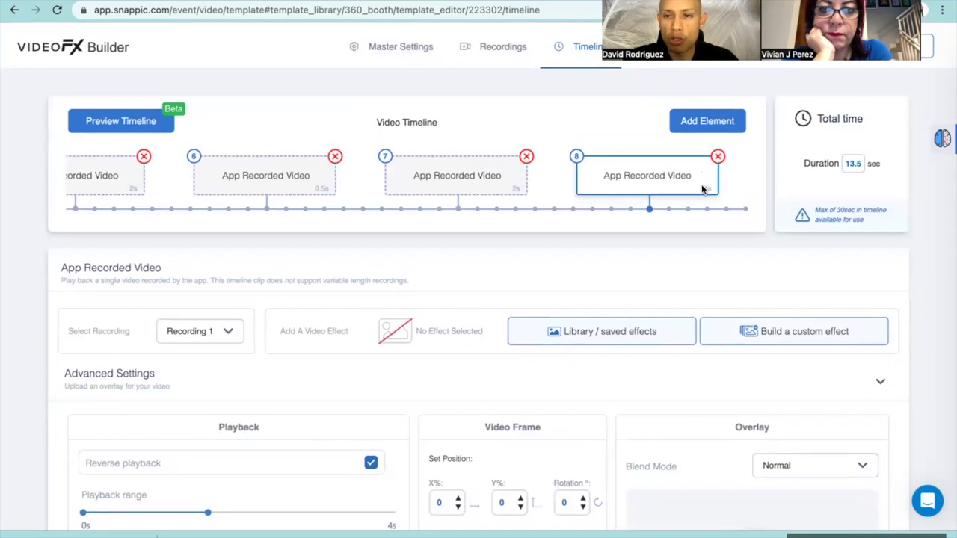
pyautogui.scroll(-3, 681, 185)
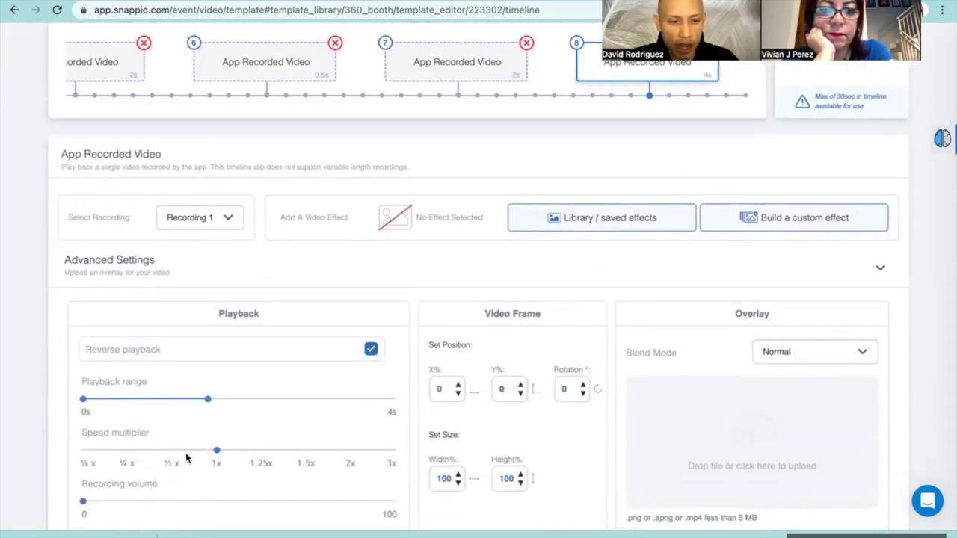
pyautogui.scroll(3, 305, 377)
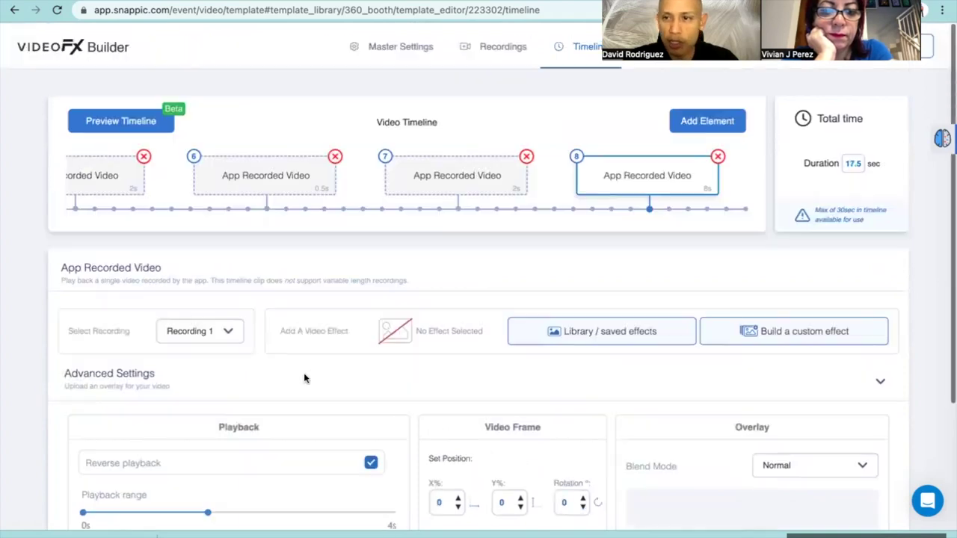
pyautogui.scroll(-3, 169, 447)
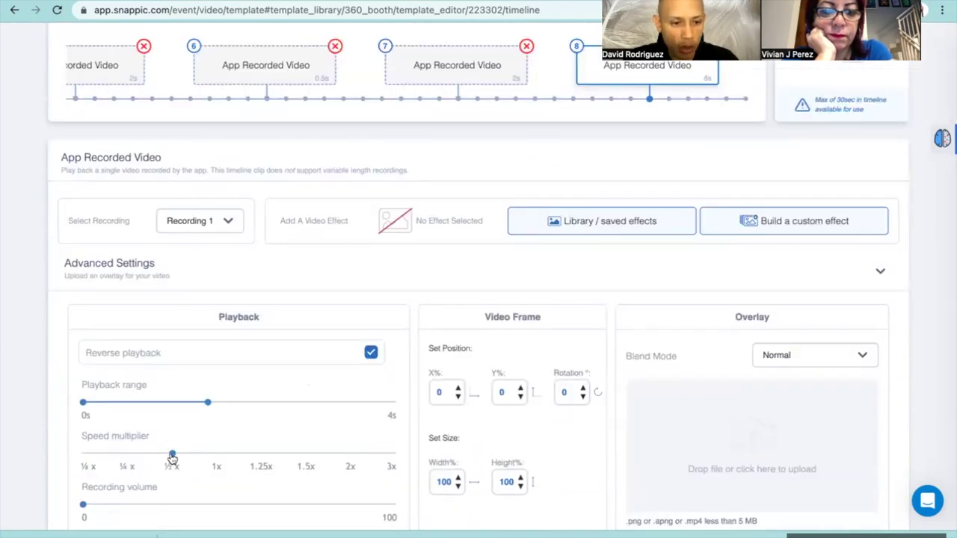
pyautogui.scroll(2, 261, 413)
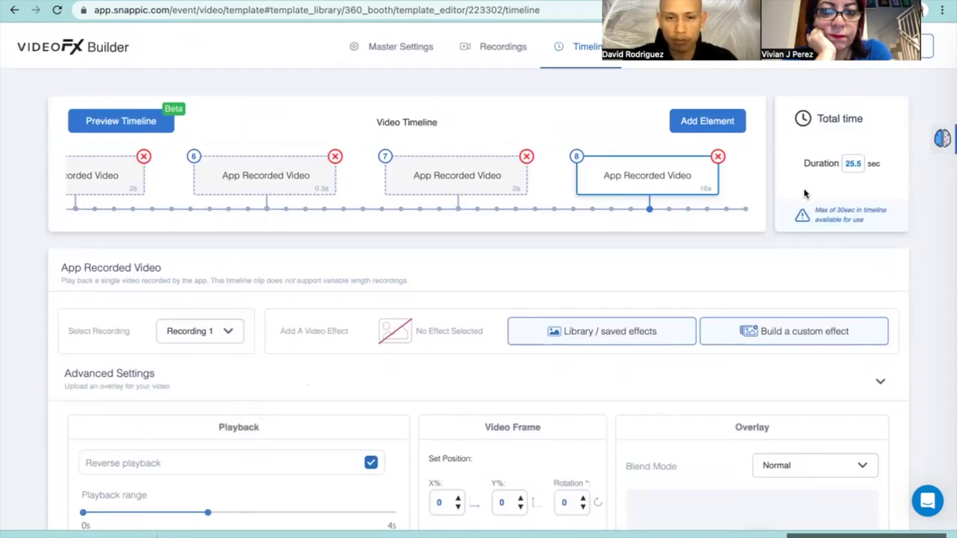
pyautogui.hscroll(-10, 658, 187)
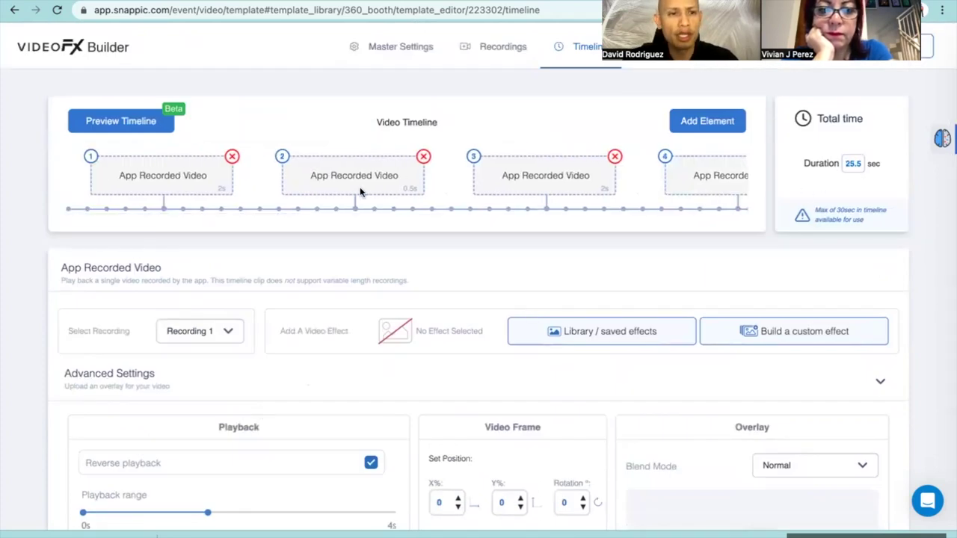
# Select timeline clip 1 to show its Recording 1, 0–0.5 s settings
pyautogui.click(184, 184)
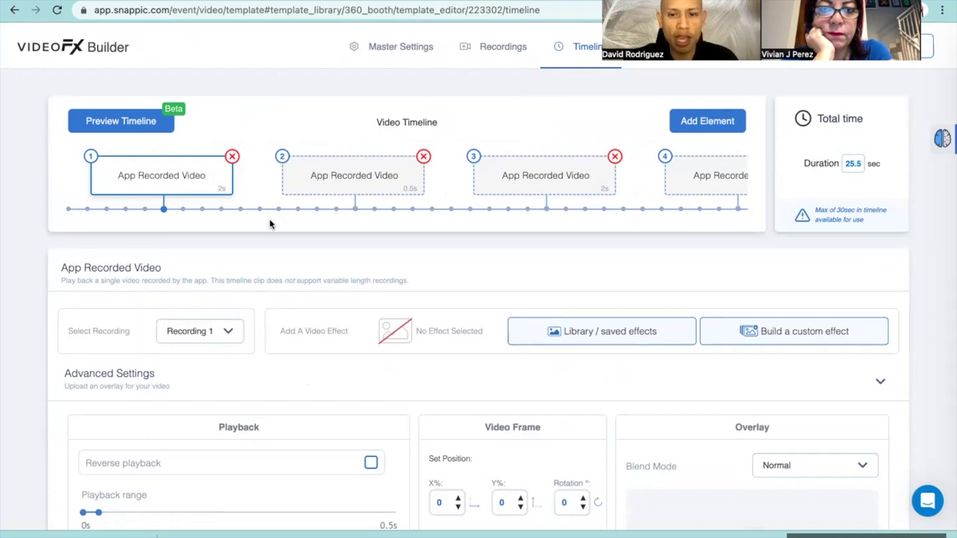
pyautogui.scroll(-1, 339, 232)
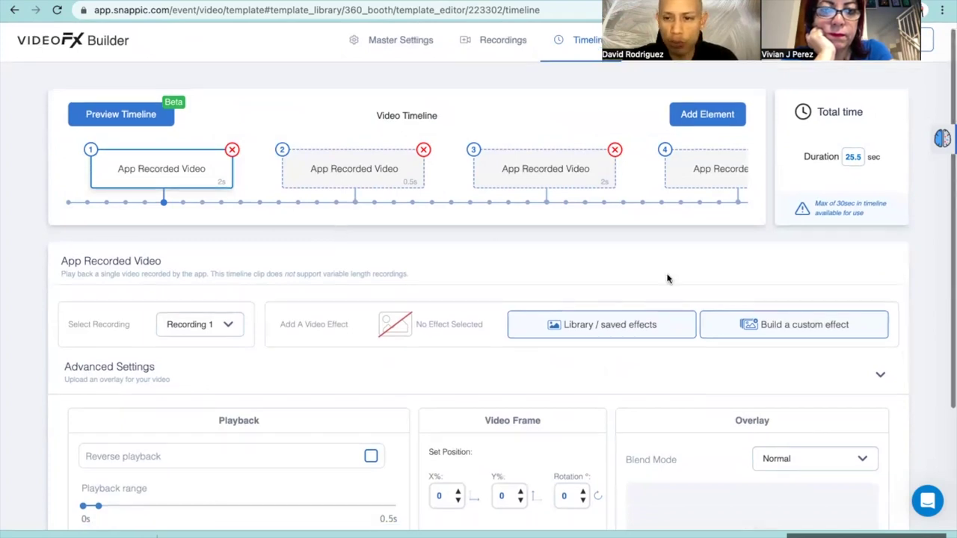
pyautogui.click(745, 332)
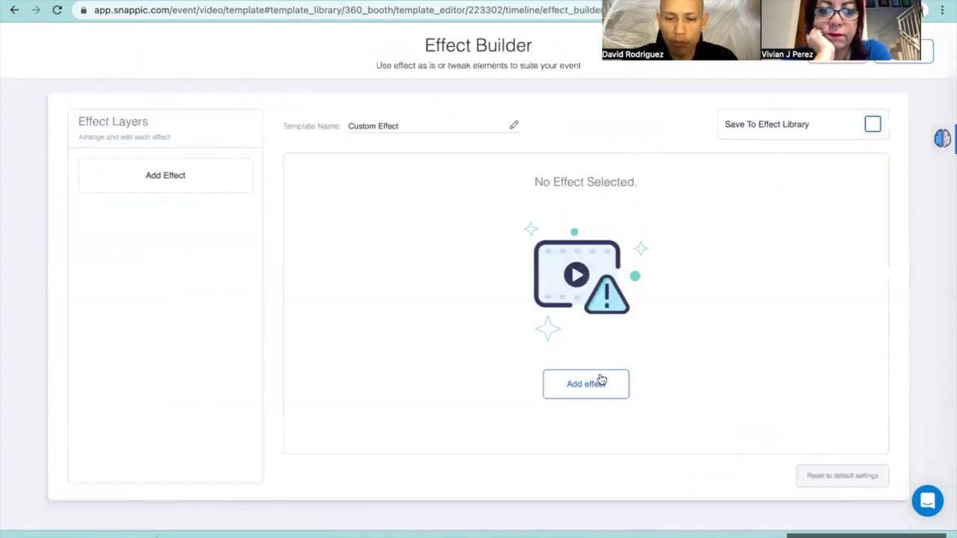
# Add an Overlay Library effect layer in the Effect Builder
pyautogui.click(597, 389)
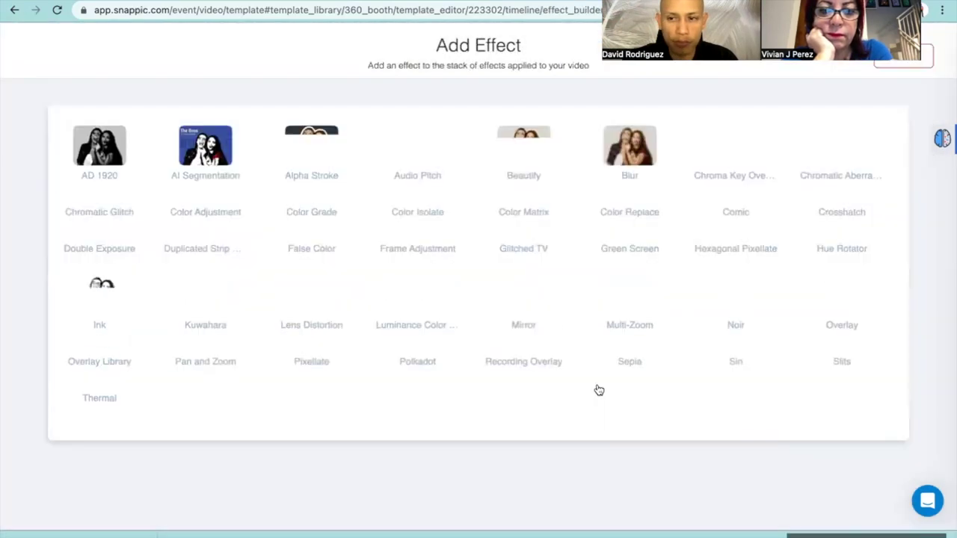
pyautogui.scroll(-2, 591, 381)
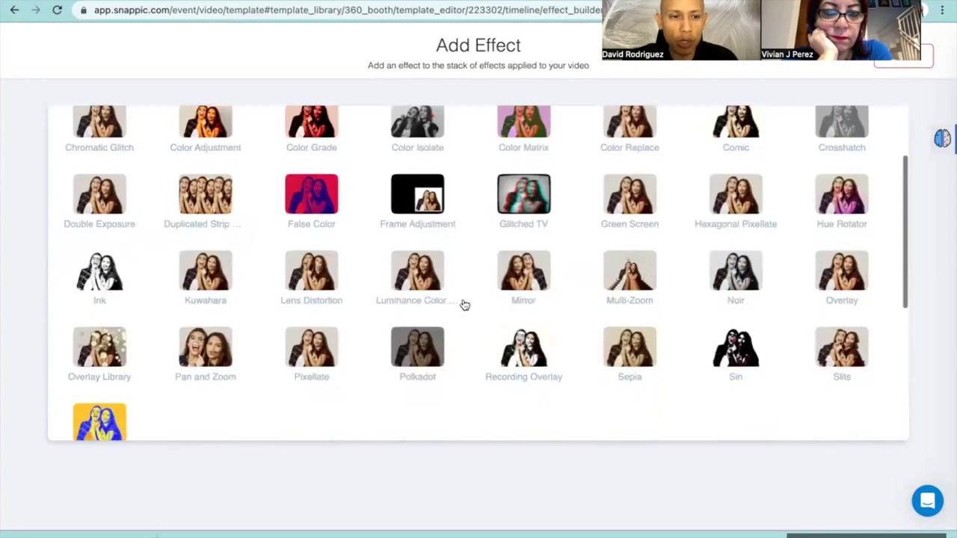
pyautogui.click(95, 362)
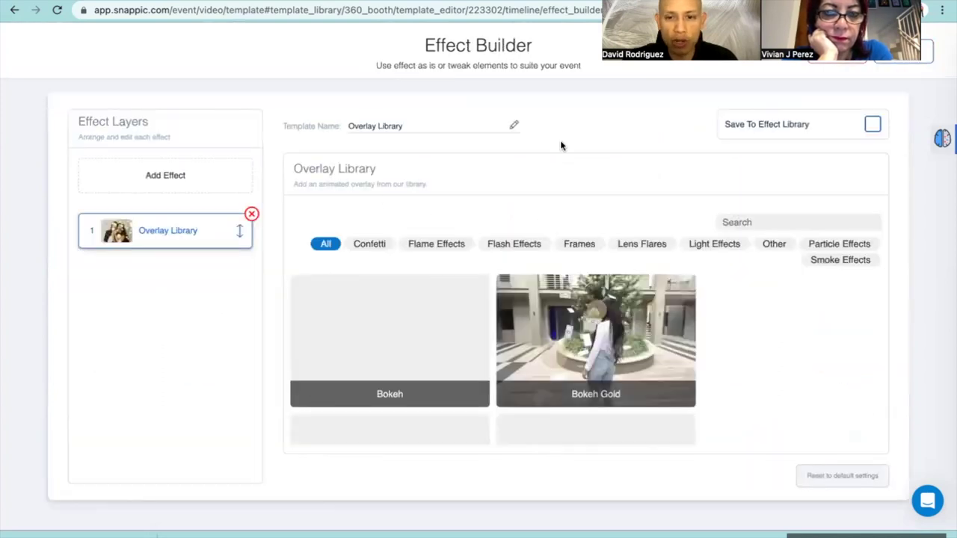
# Scroll through the Overlay Library grid and choose the Flash Shutter overlay
pyautogui.scroll(-1, 454, 278)
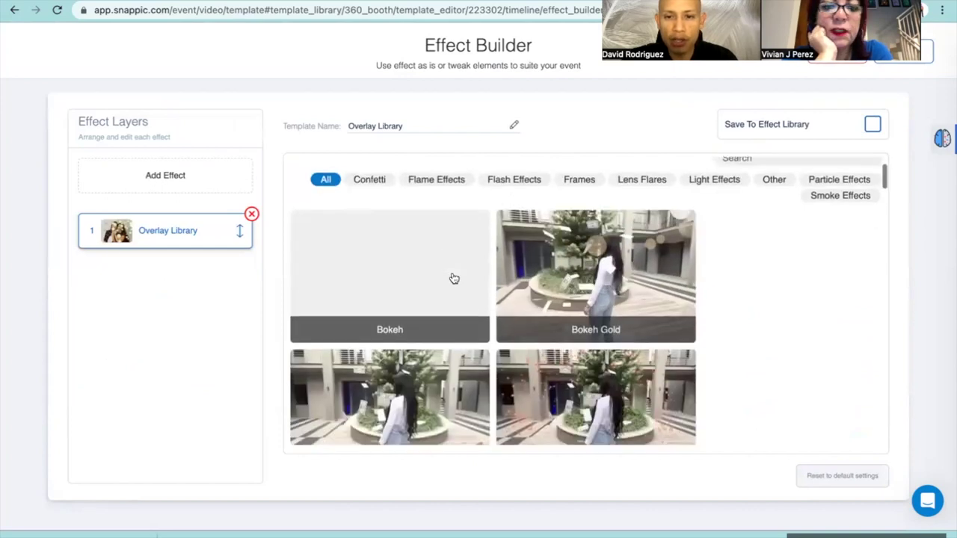
pyautogui.scroll(-1, 453, 278)
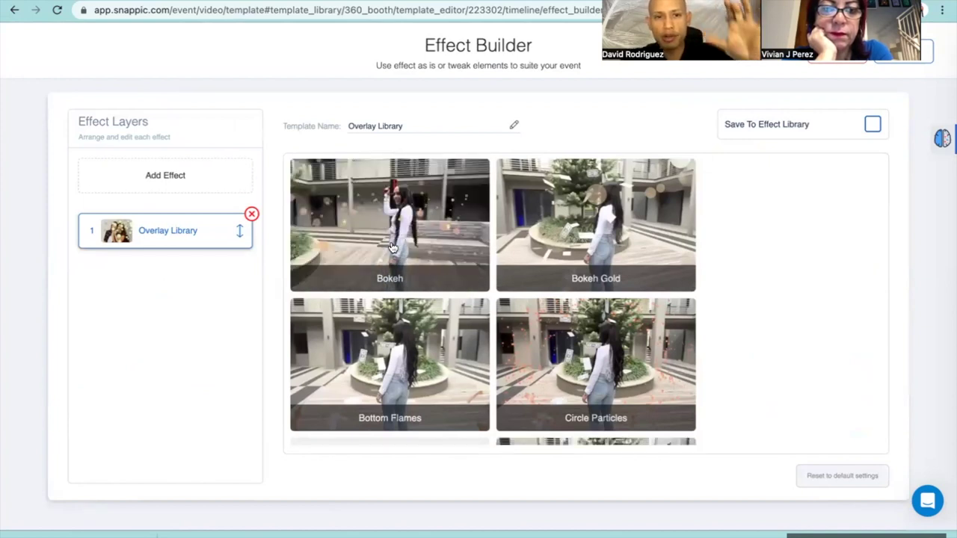
pyautogui.scroll(-2, 390, 261)
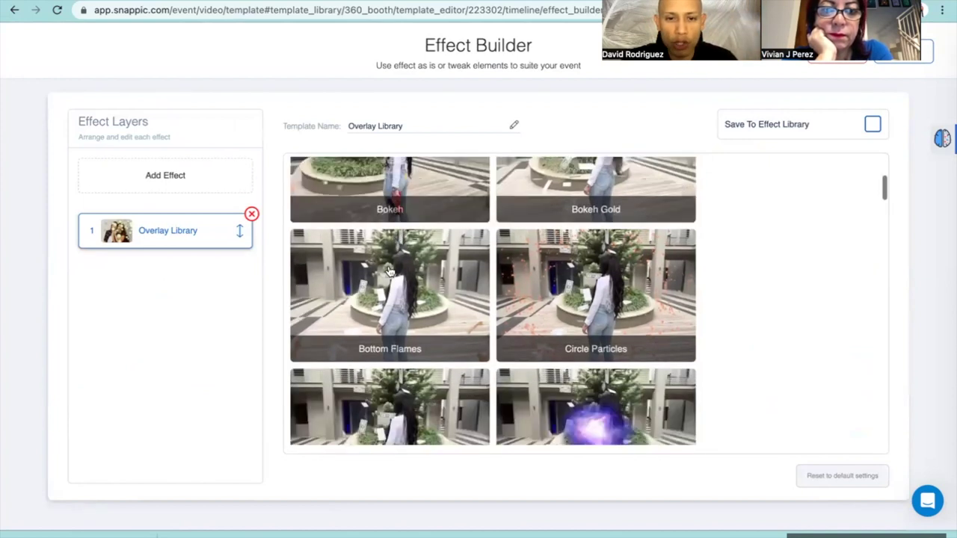
pyautogui.scroll(-2, 398, 286)
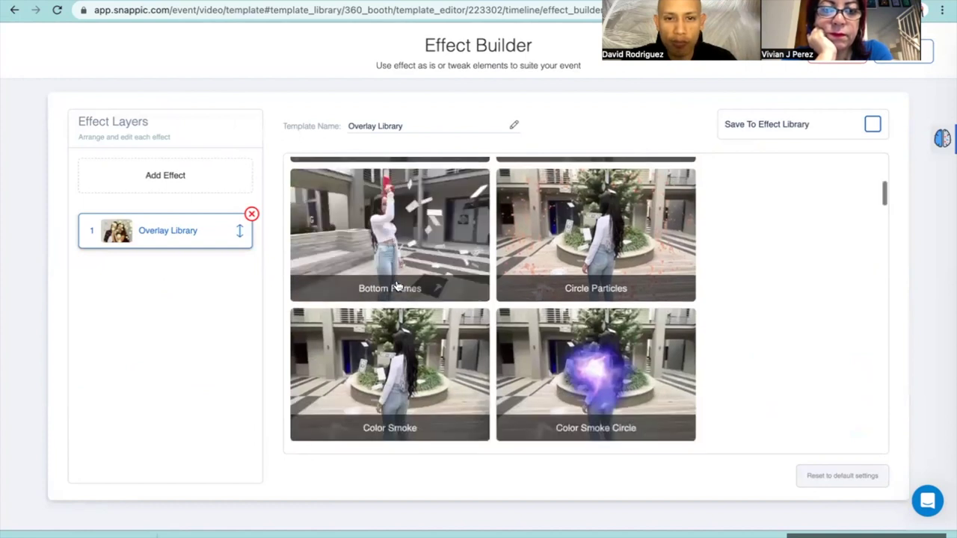
pyautogui.scroll(-2, 397, 286)
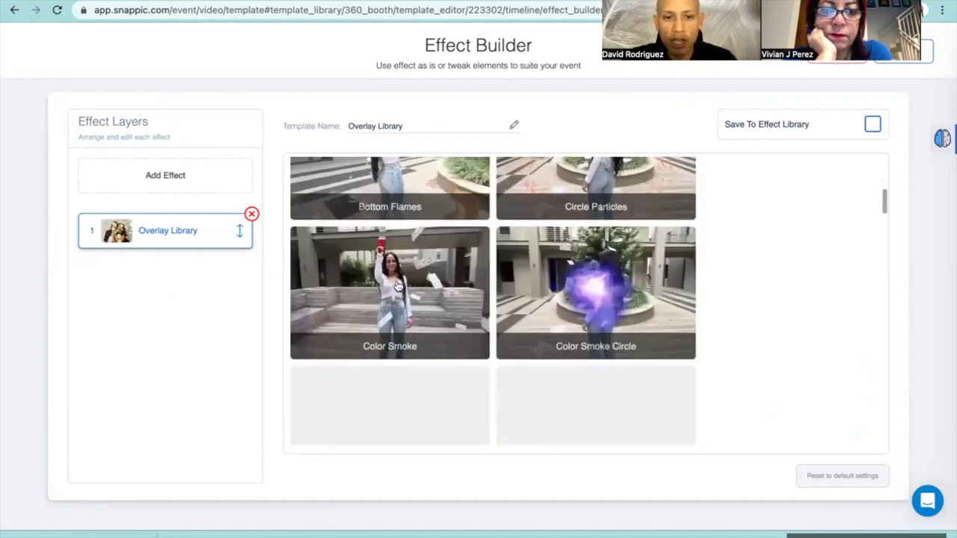
pyautogui.scroll(-2, 397, 286)
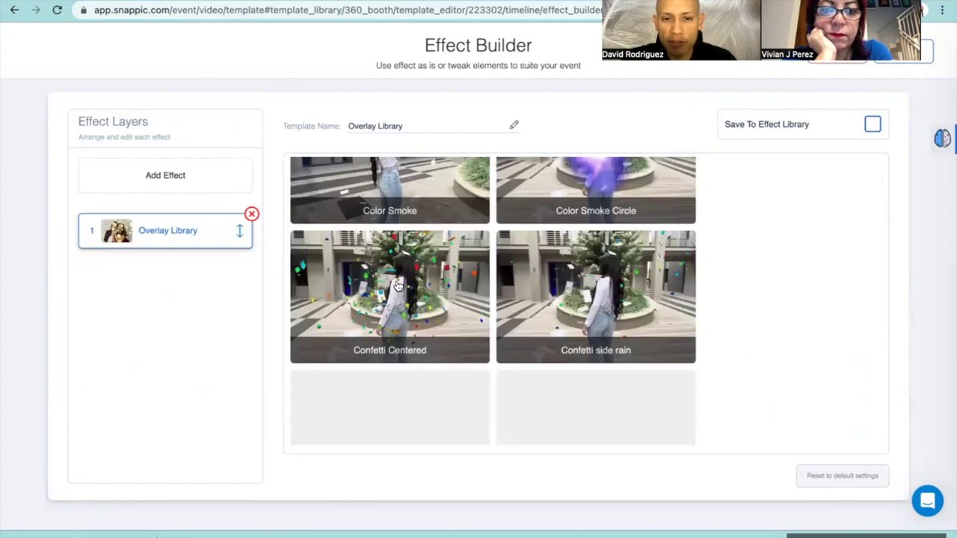
pyautogui.scroll(-3, 398, 286)
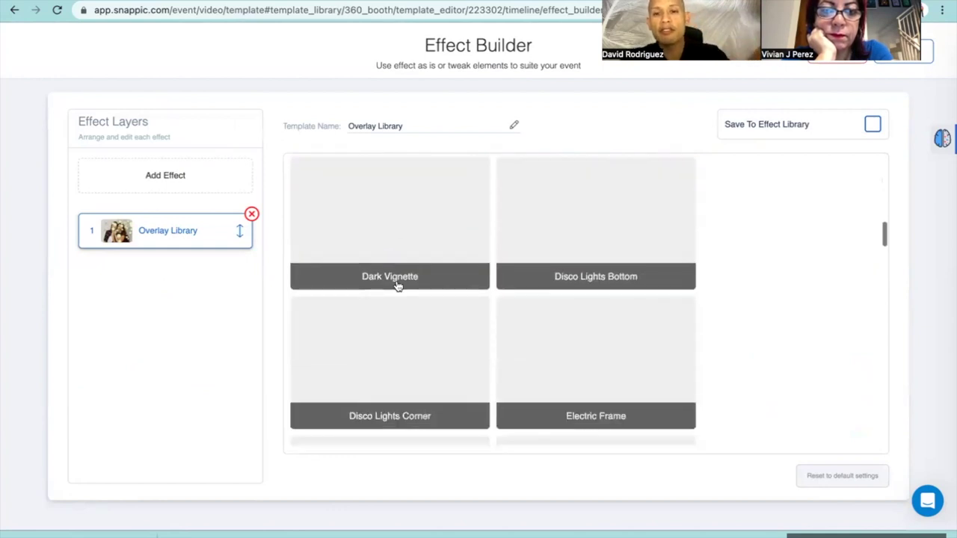
pyautogui.scroll(-1, 398, 286)
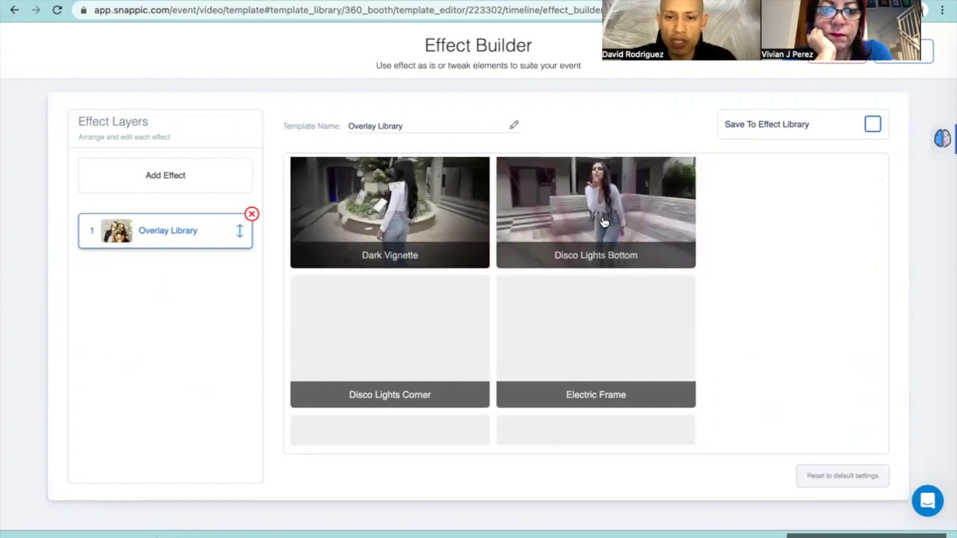
pyautogui.scroll(-3, 598, 226)
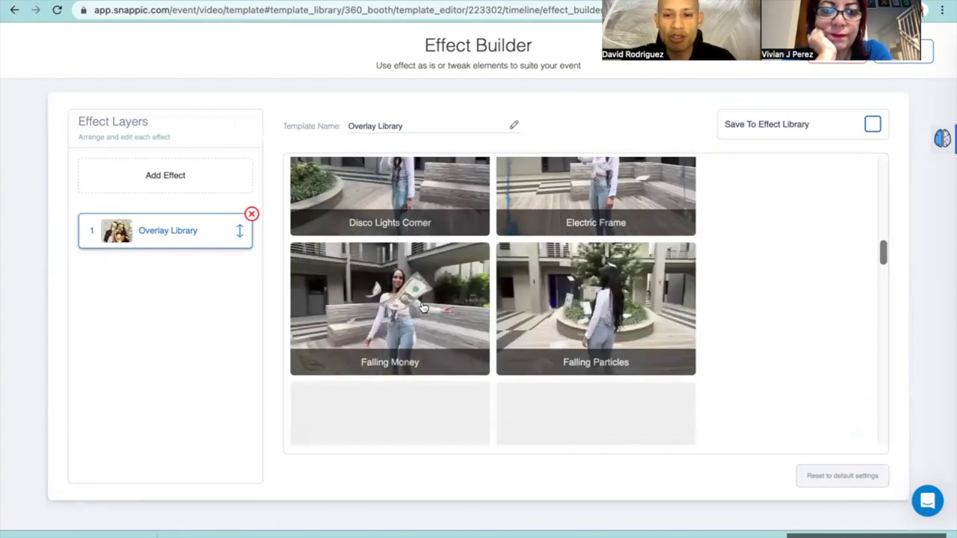
pyautogui.scroll(-1, 378, 306)
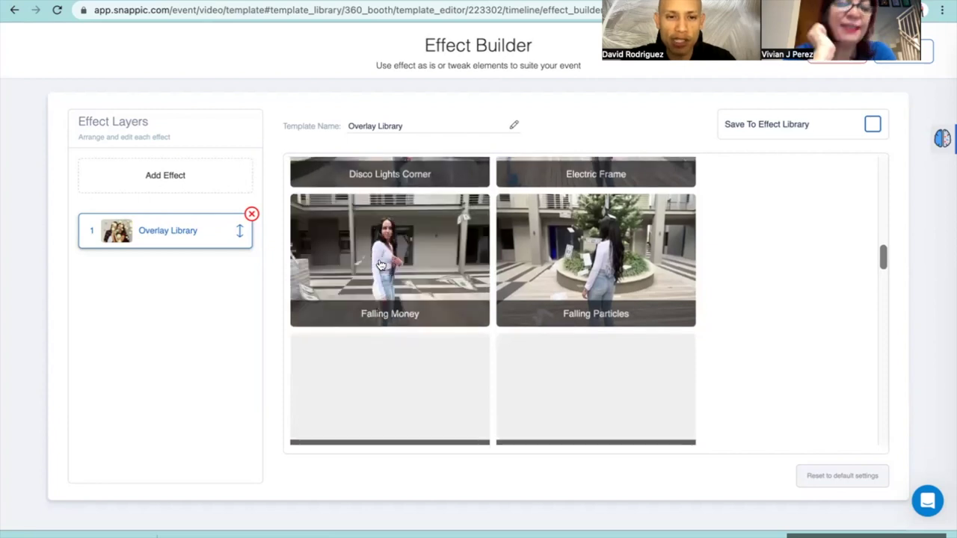
pyautogui.scroll(-1, 379, 271)
pyautogui.scroll(-2, 379, 270)
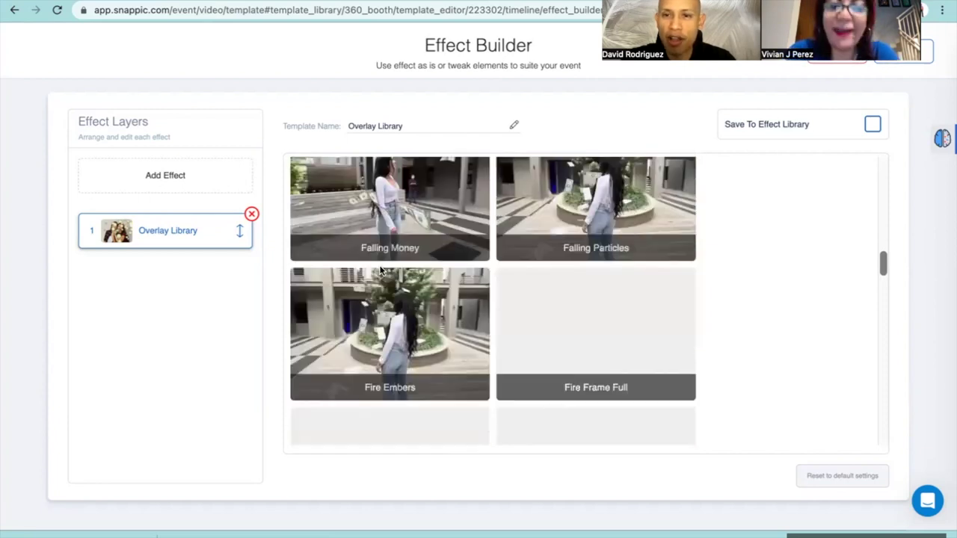
pyautogui.scroll(-1, 380, 270)
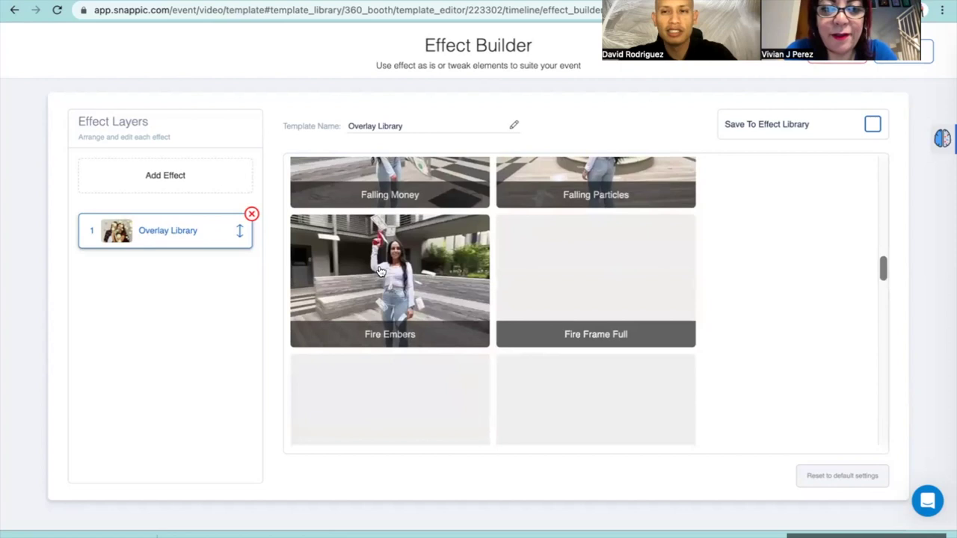
pyautogui.scroll(-1, 380, 272)
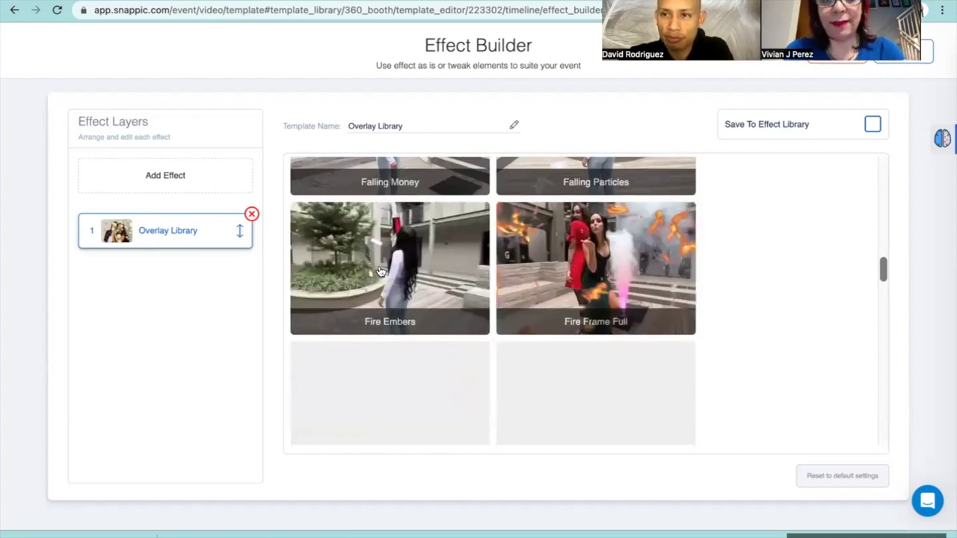
pyautogui.scroll(-1, 380, 271)
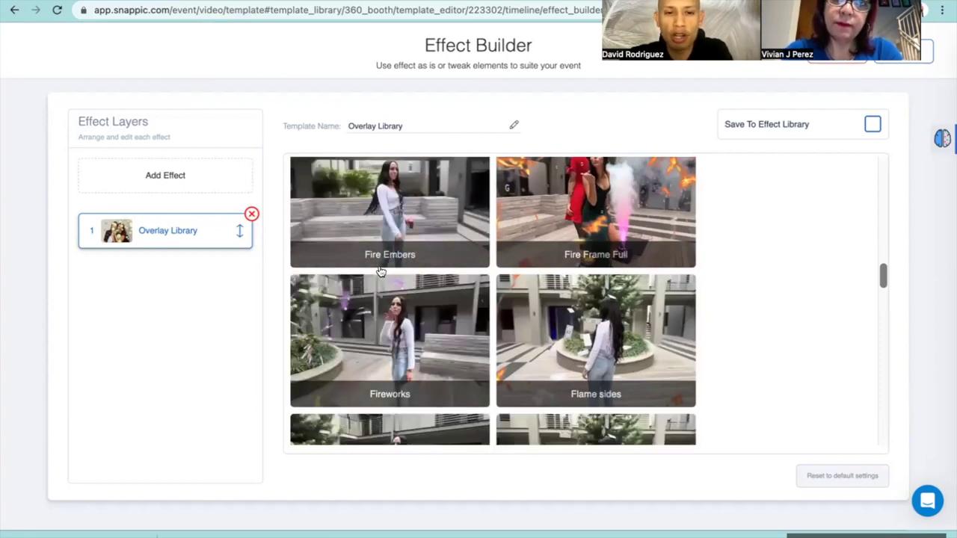
pyautogui.scroll(-1, 380, 271)
pyautogui.scroll(-5, 379, 271)
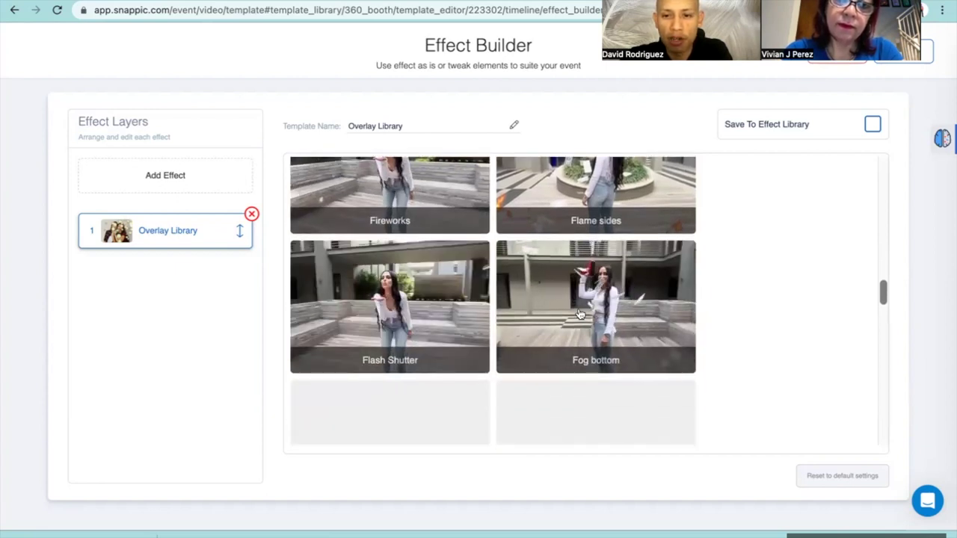
pyautogui.scroll(-1, 562, 315)
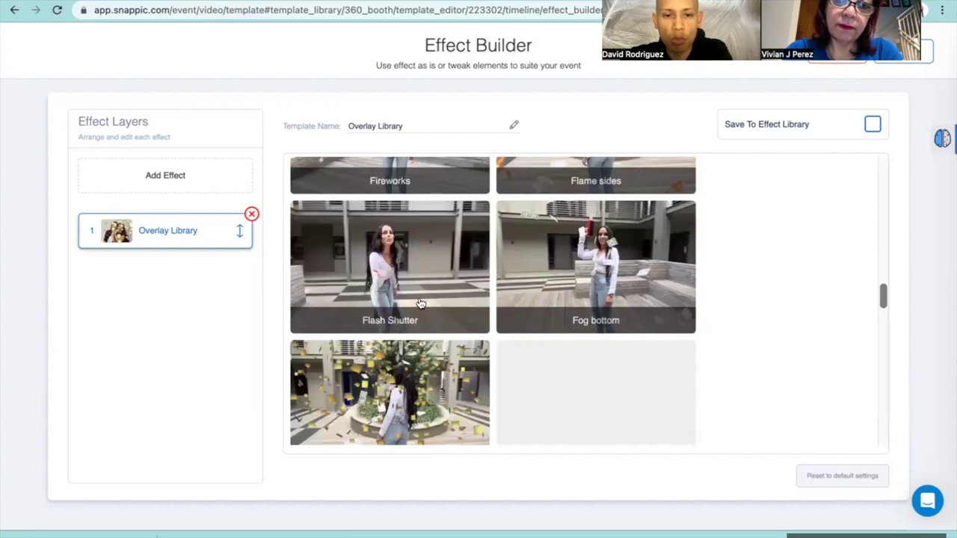
pyautogui.scroll(-1, 420, 303)
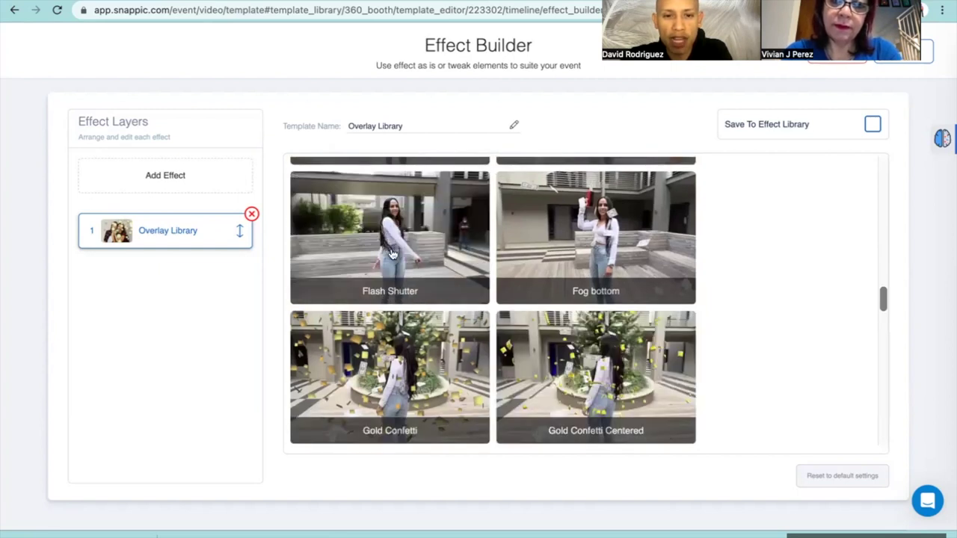
pyautogui.click(378, 248)
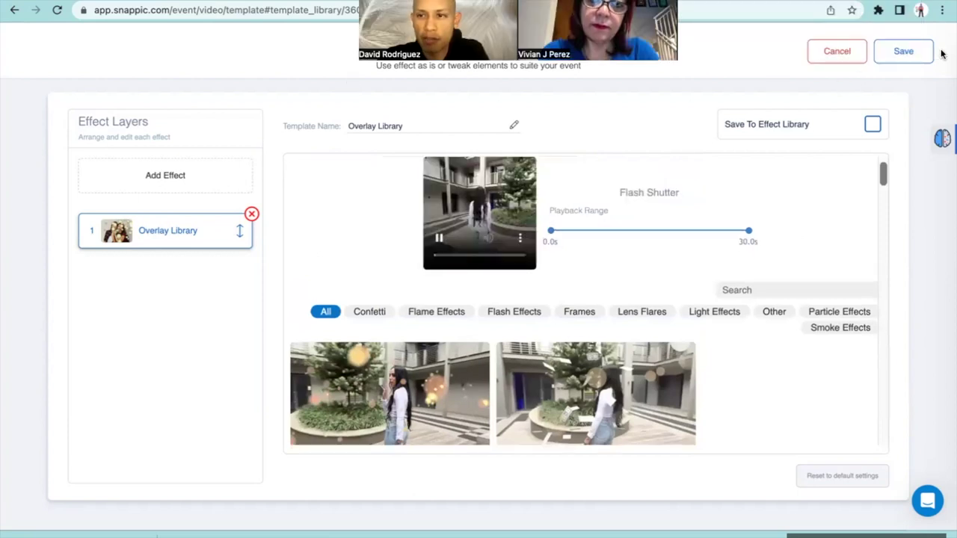
# Save the Flash Shutter overlay onto clip 1 and select timeline clip 3
pyautogui.click(898, 54)
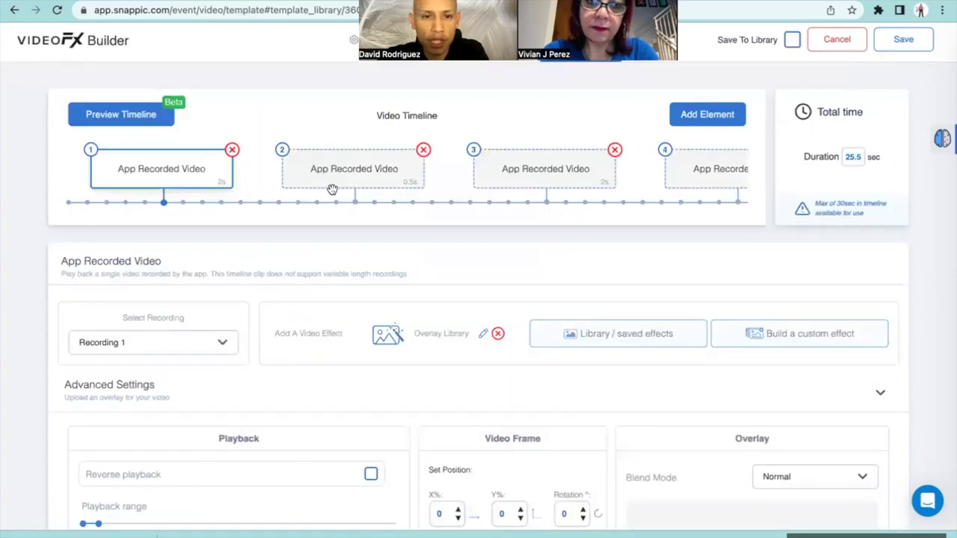
pyautogui.click(530, 168)
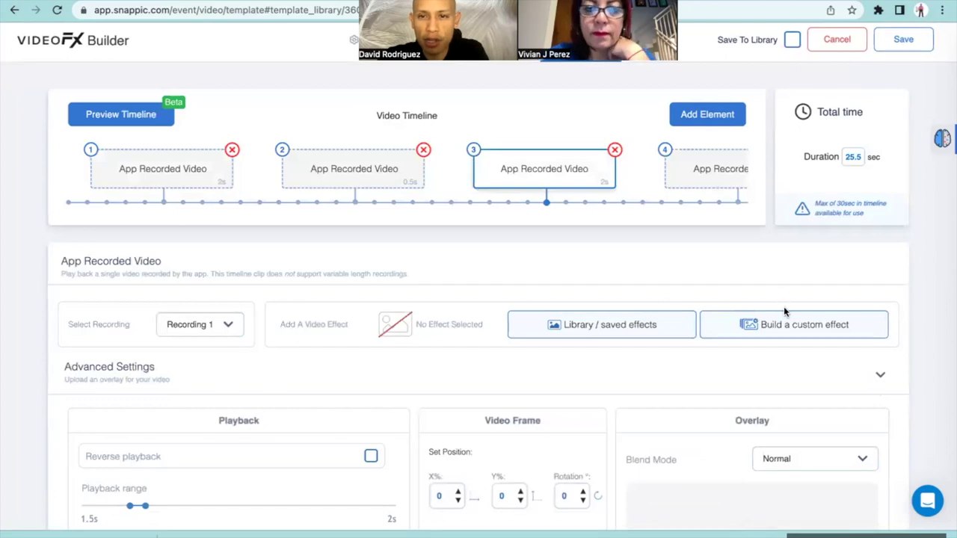
# Build a custom Beautify effect (0.5 intensity) for clip 3 and save it
pyautogui.click(768, 331)
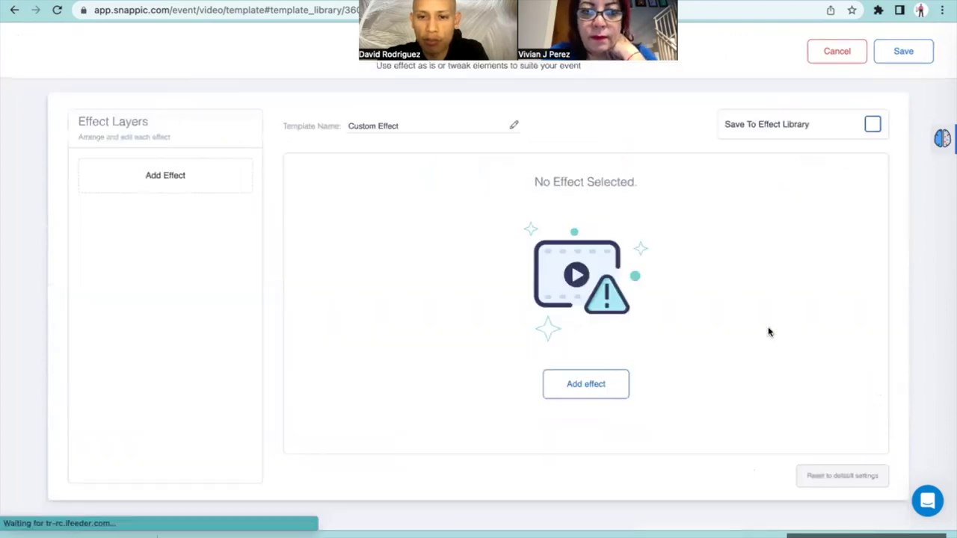
pyautogui.click(608, 384)
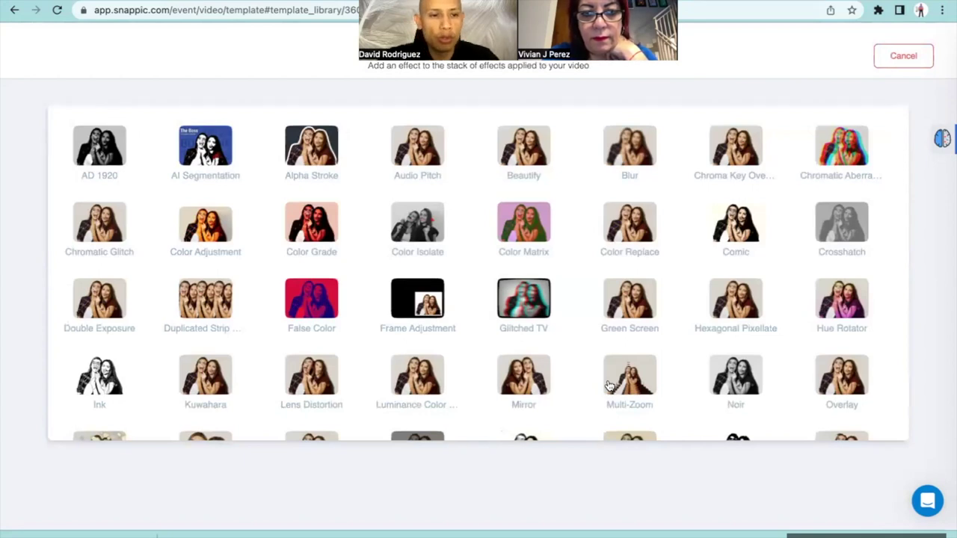
pyautogui.scroll(-1, 456, 379)
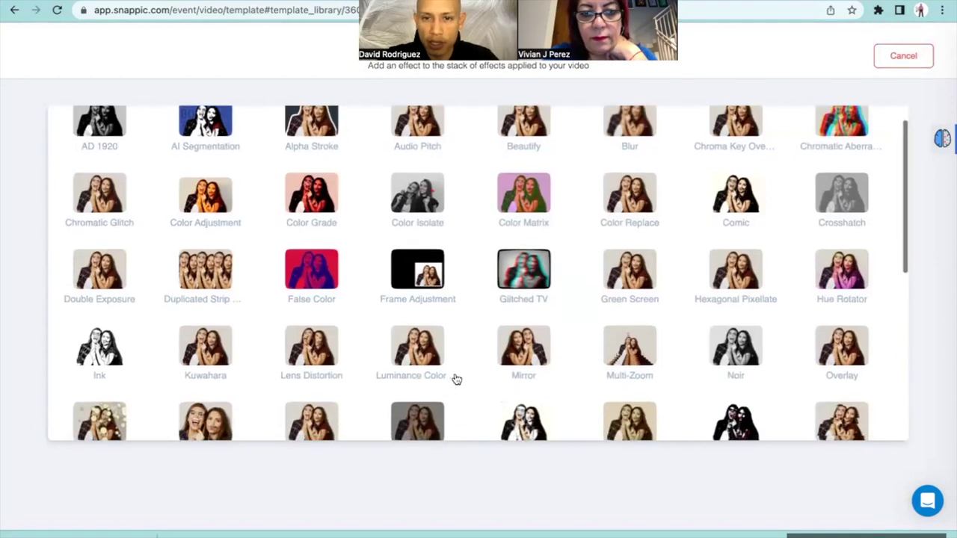
pyautogui.scroll(1, 457, 379)
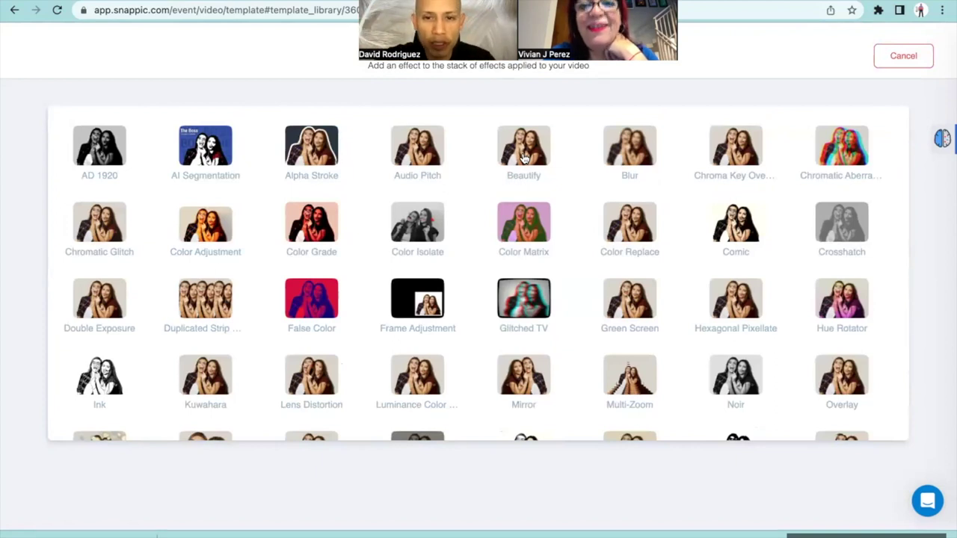
pyautogui.click(524, 155)
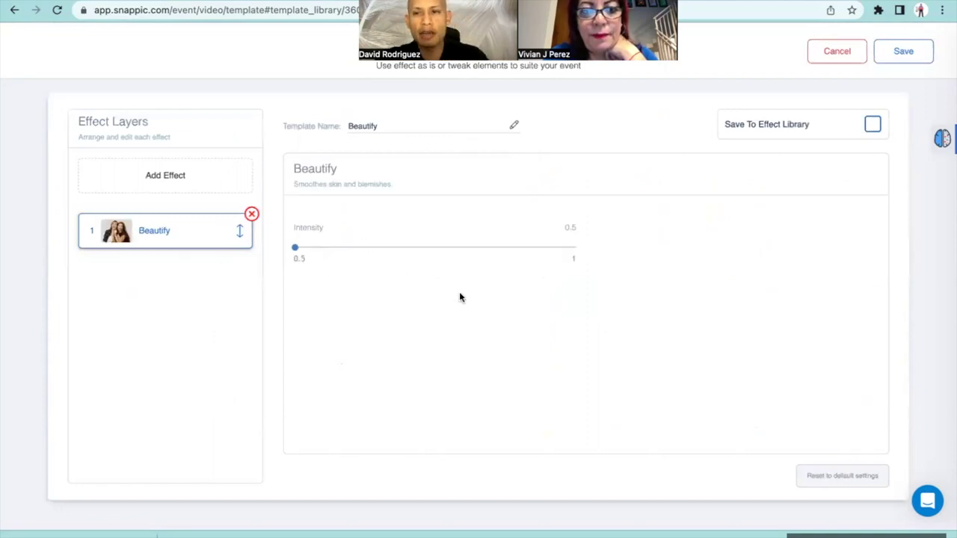
pyautogui.click(894, 52)
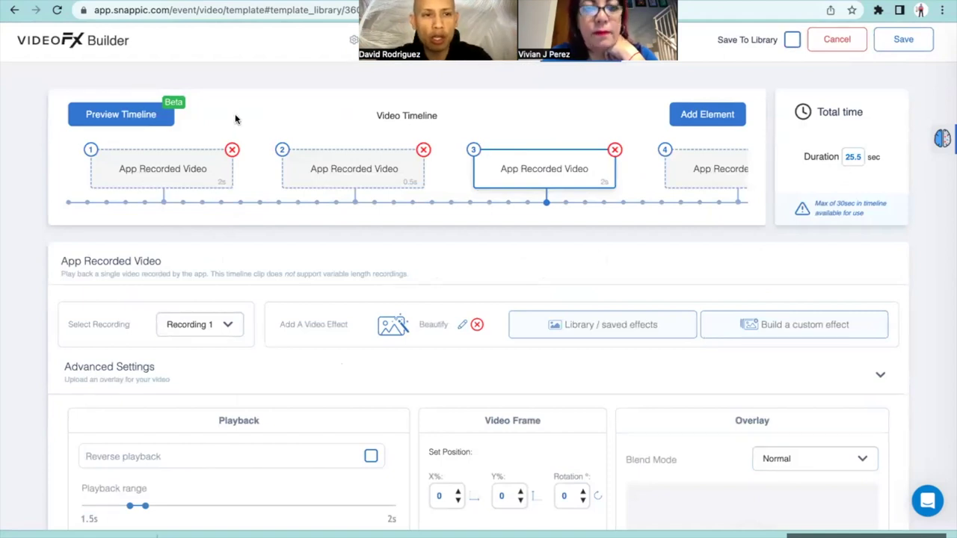
# Render a 360 Recording preview of the template, play it twice, then close it
pyautogui.click(134, 120)
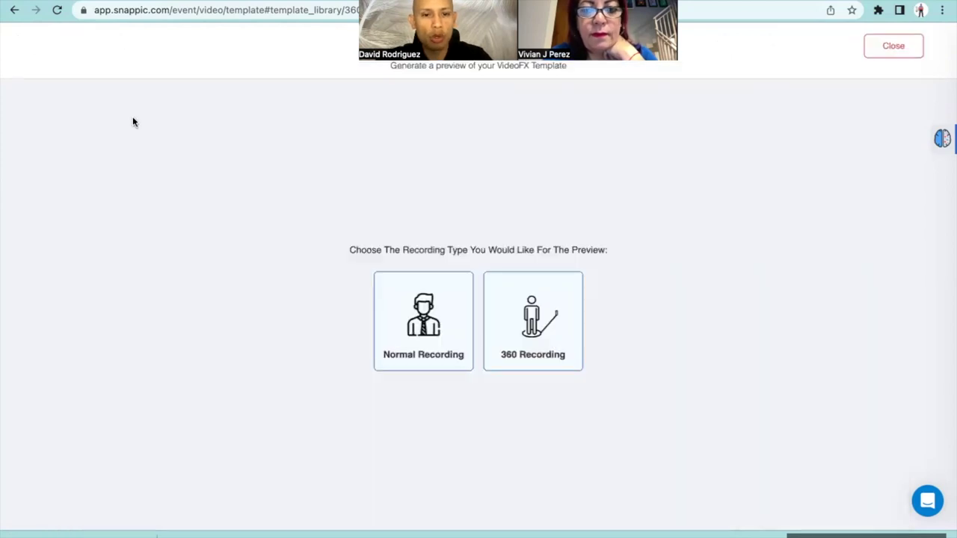
pyautogui.click(521, 295)
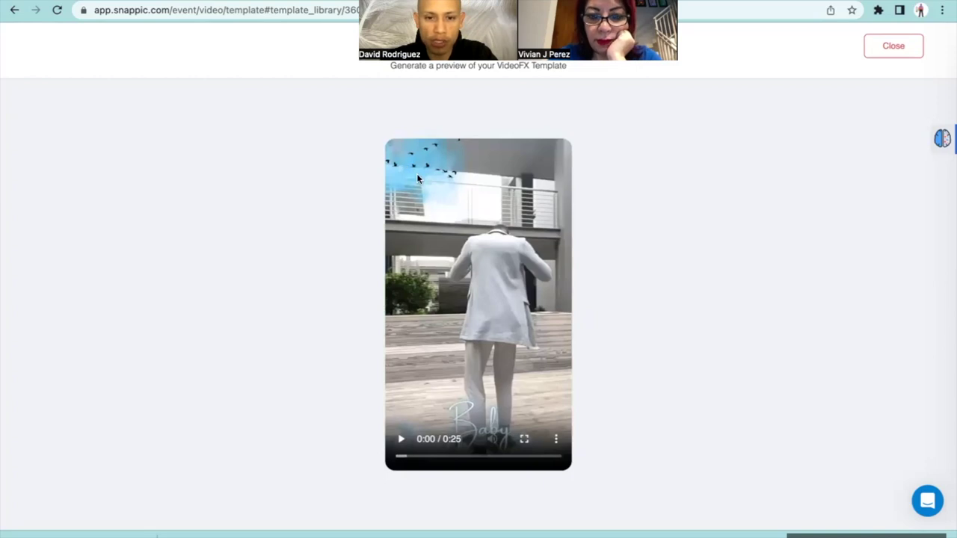
pyautogui.click(401, 439)
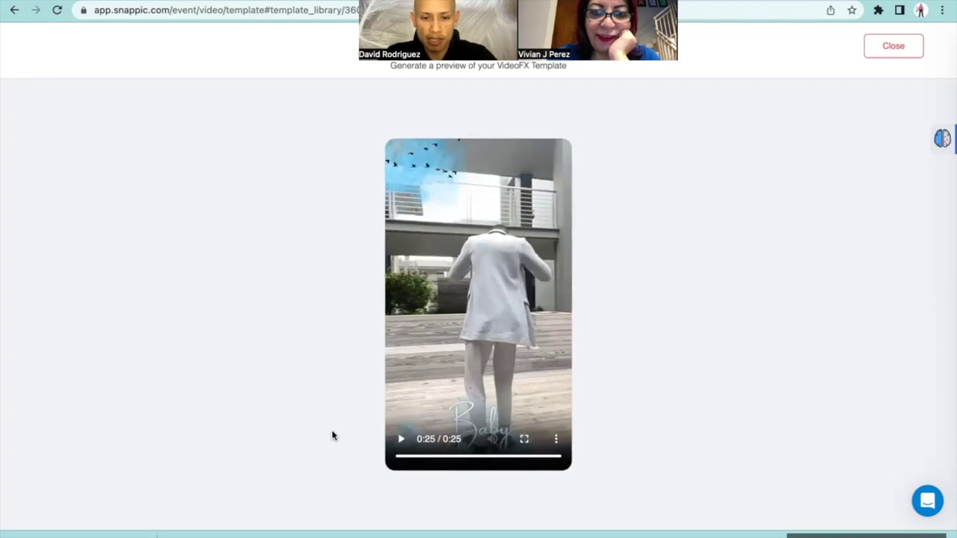
pyautogui.click(401, 440)
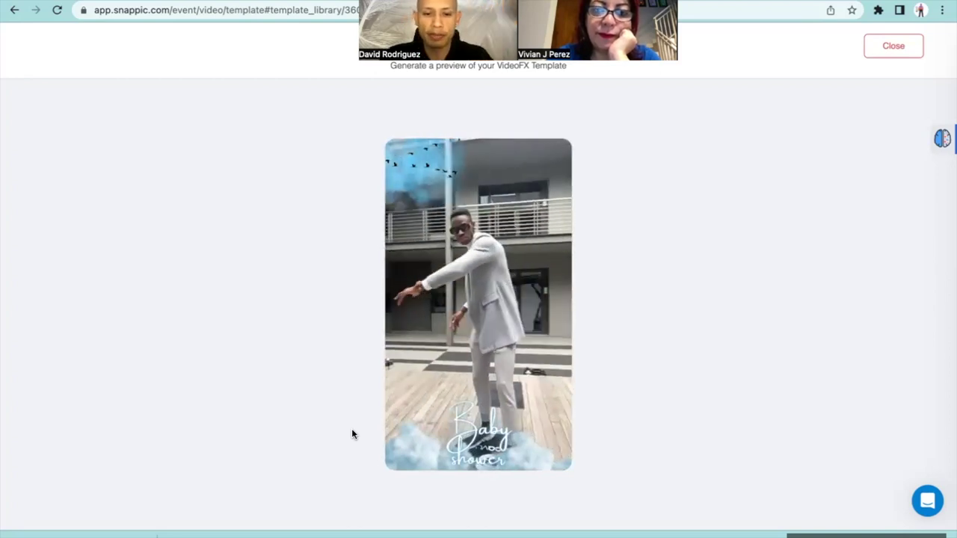
pyautogui.moveTo(417, 351)
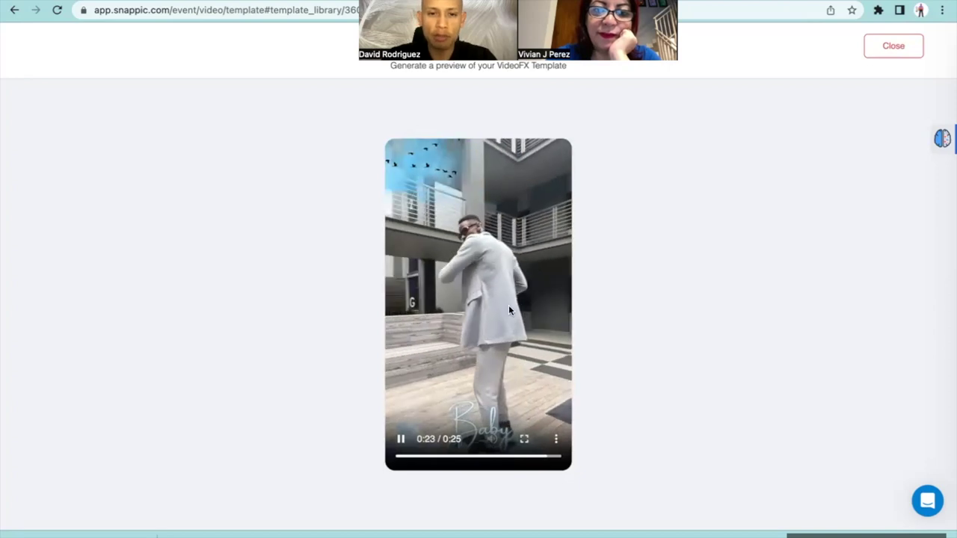
pyautogui.click(891, 56)
# Trim clip 1's Flash Shutter overlay to play over 0–3.0 s, save it, and start a new preview
pyautogui.click(164, 169)
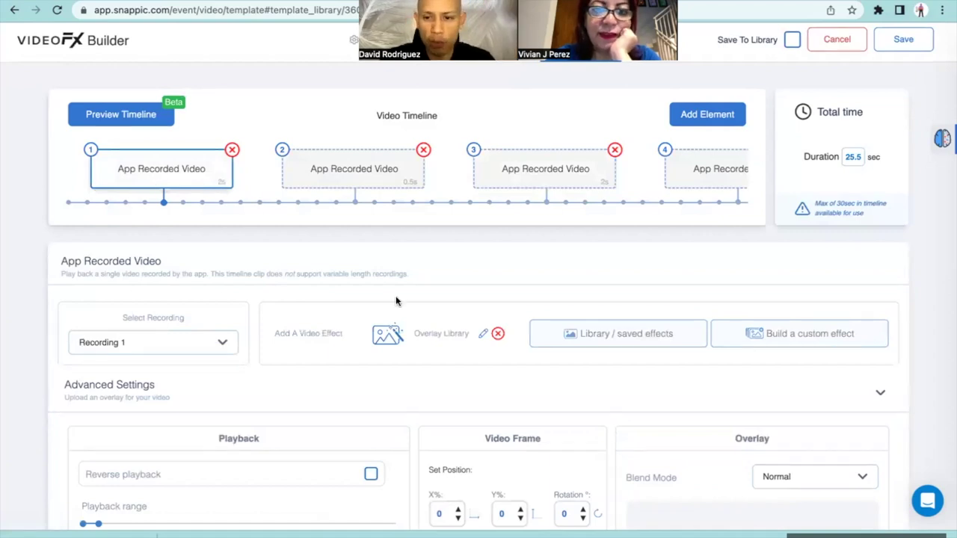
pyautogui.click(453, 335)
pyautogui.moveTo(749, 280); pyautogui.dragTo(570, 281)
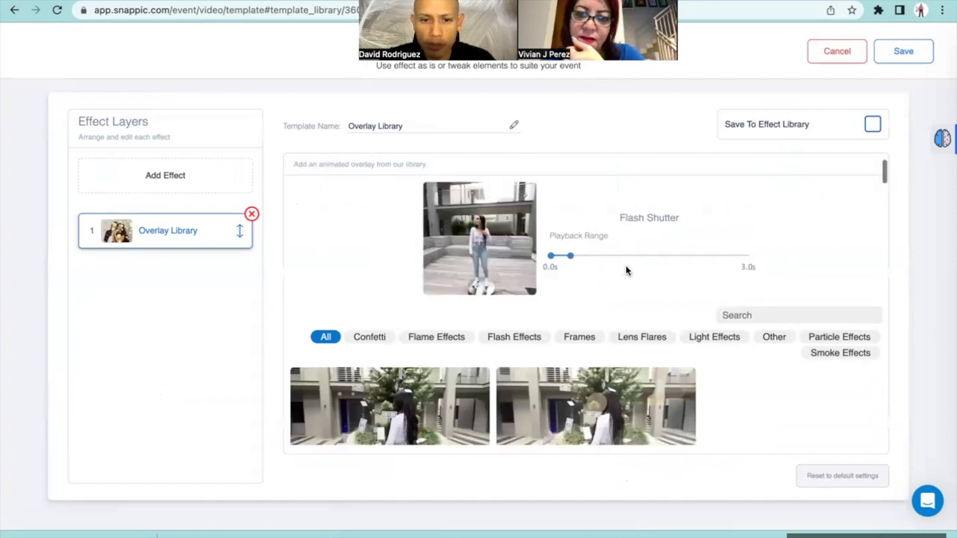
pyautogui.scroll(-2, 626, 271)
pyautogui.click(901, 52)
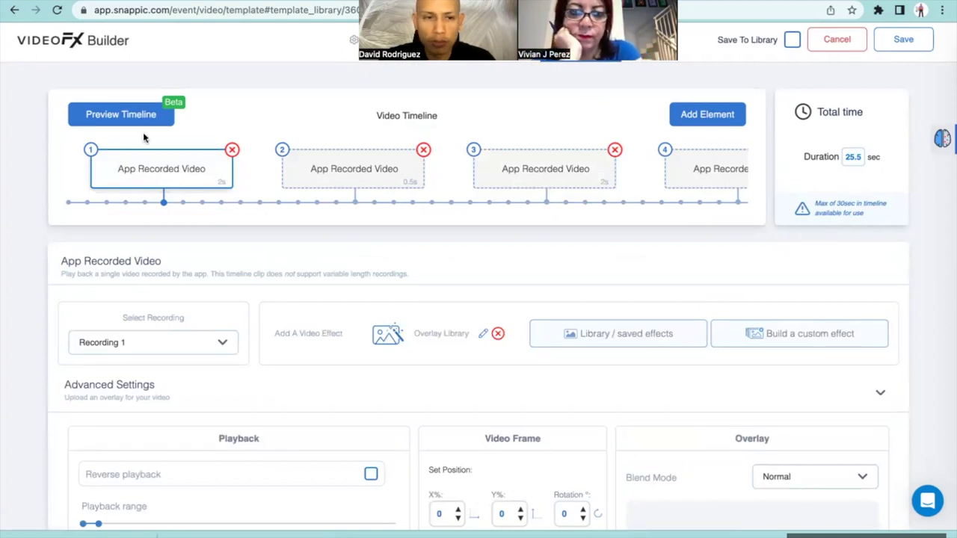
pyautogui.click(119, 122)
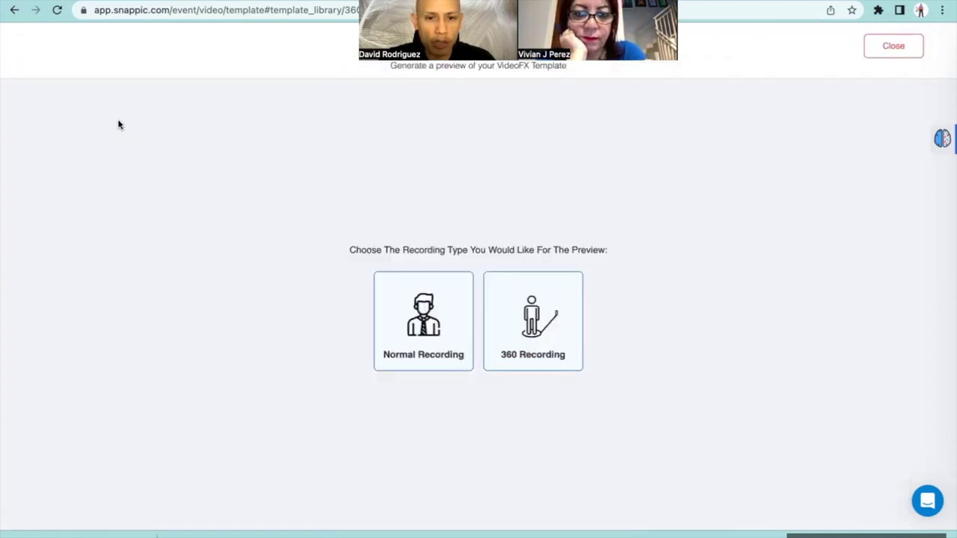
# Render and play the 25-second preview as a 360 recording, then close it and save the template
pyautogui.click(550, 296)
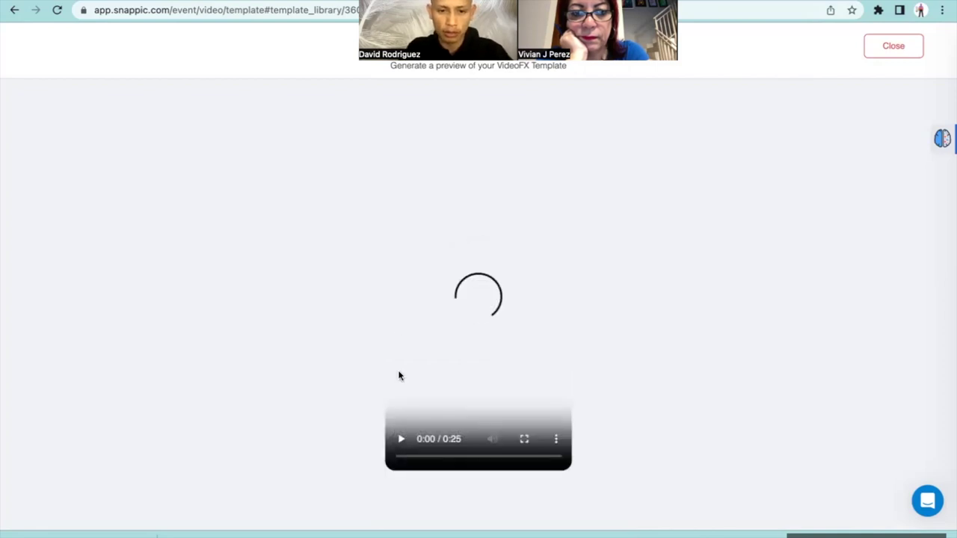
pyautogui.click(401, 442)
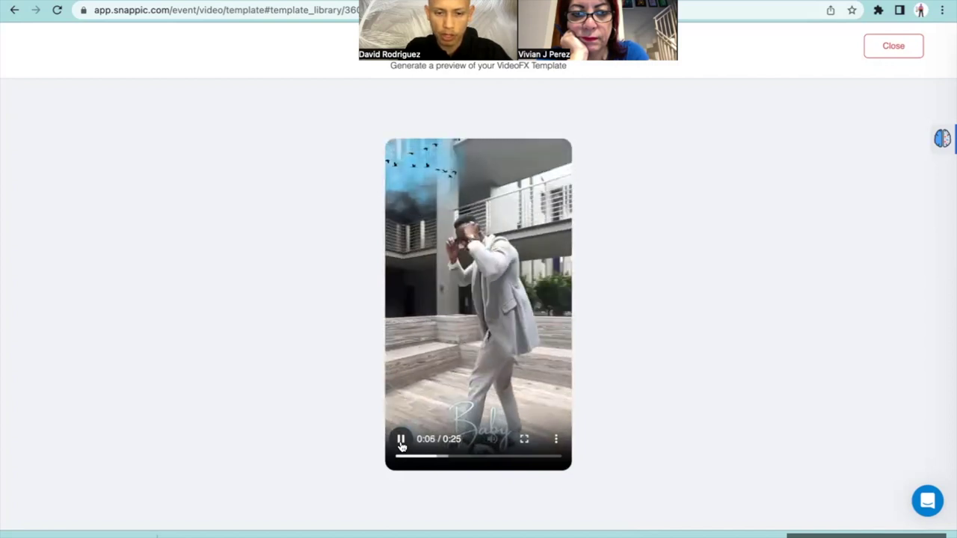
pyautogui.click(401, 442)
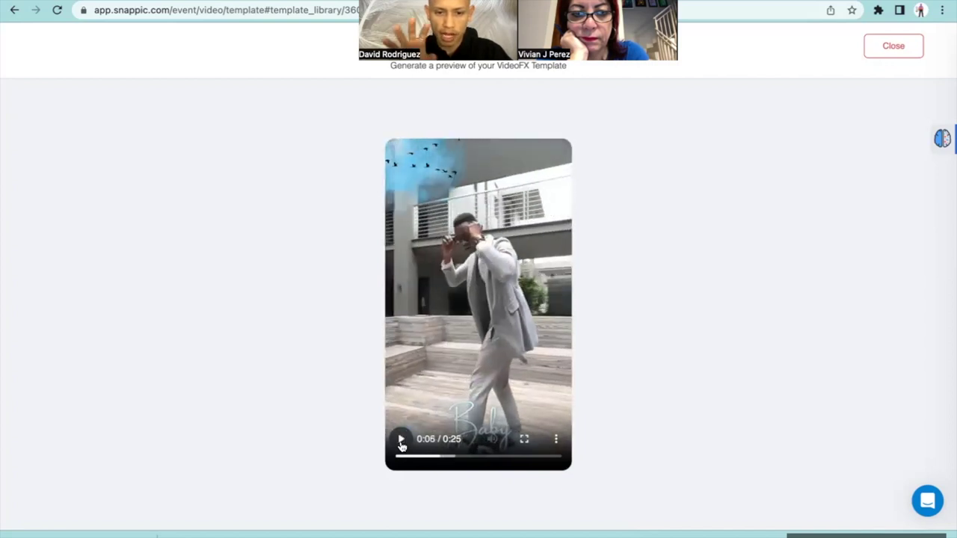
pyautogui.click(879, 52)
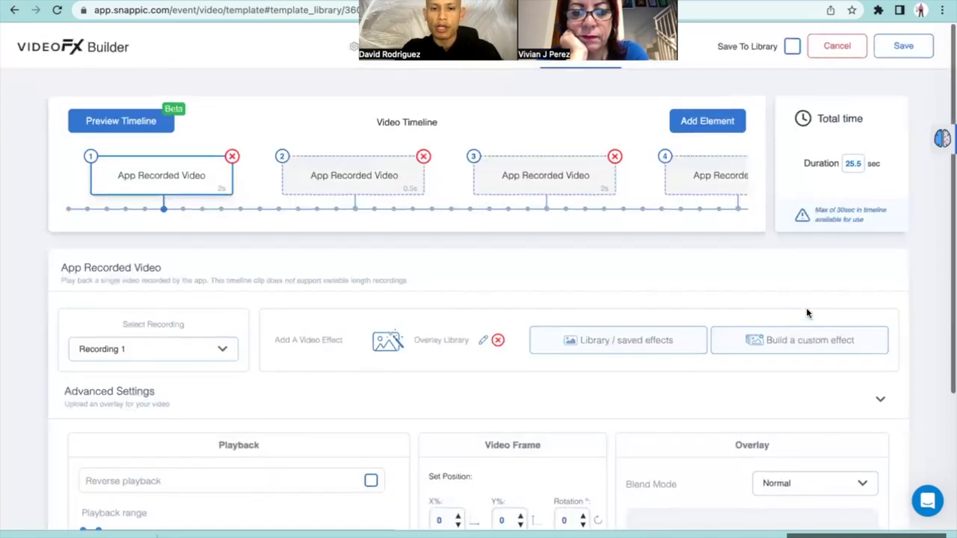
pyautogui.click(903, 48)
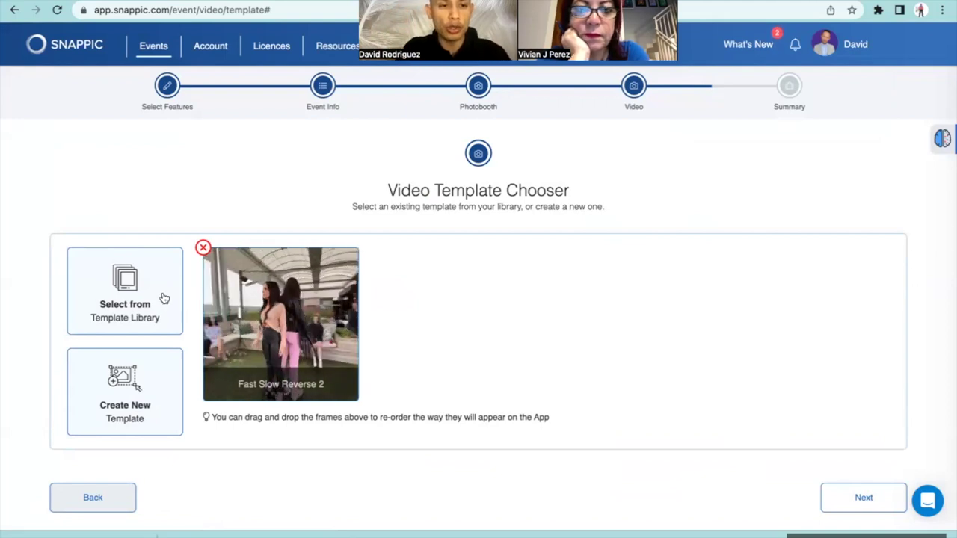
# Choose the Character Reveal The Myth preset from the Template Library's 360 Booth presets
pyautogui.click(137, 293)
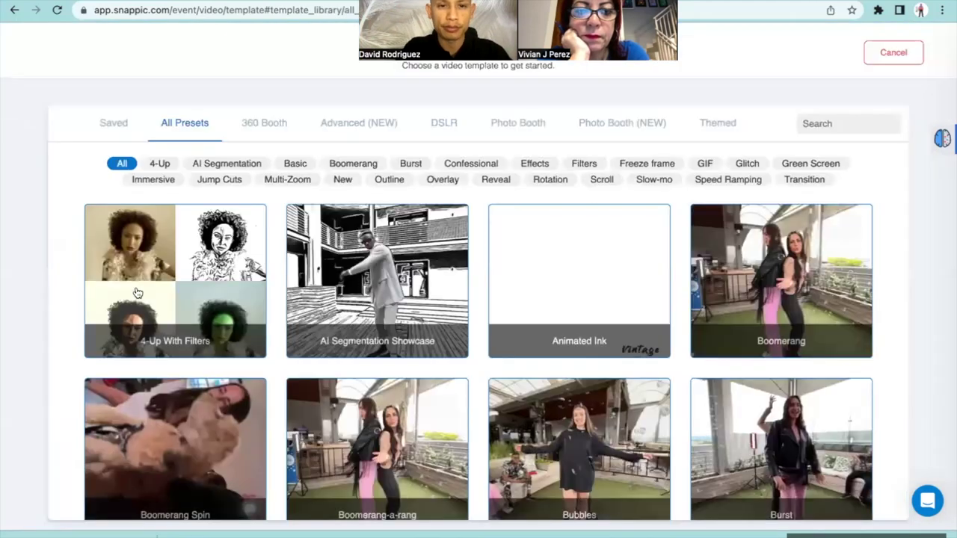
pyautogui.scroll(-1, 306, 258)
pyautogui.scroll(1, 306, 258)
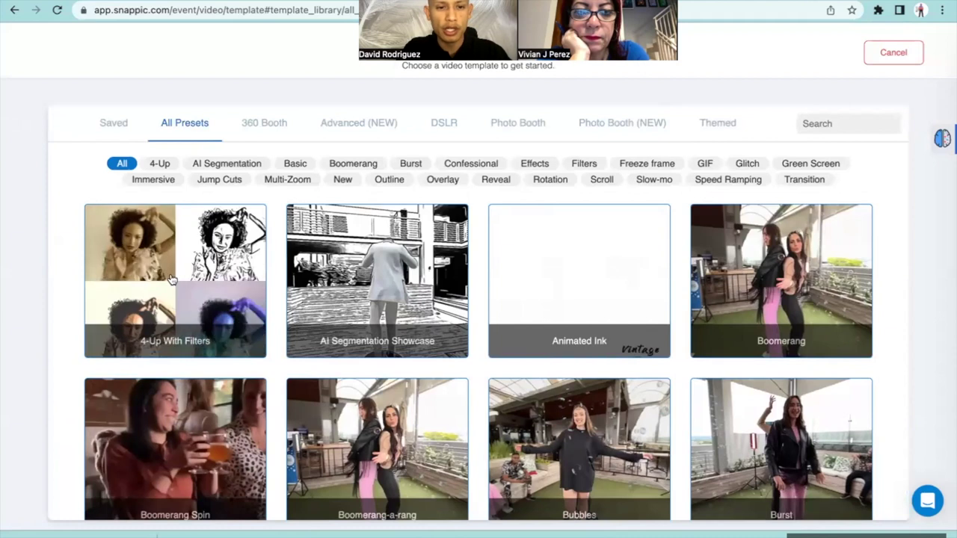
pyautogui.click(256, 129)
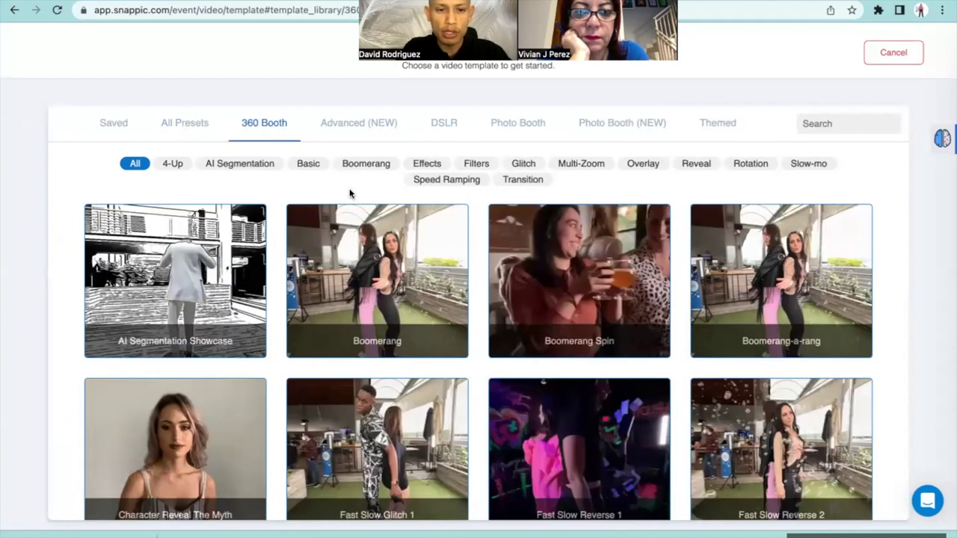
pyautogui.scroll(-2, 352, 265)
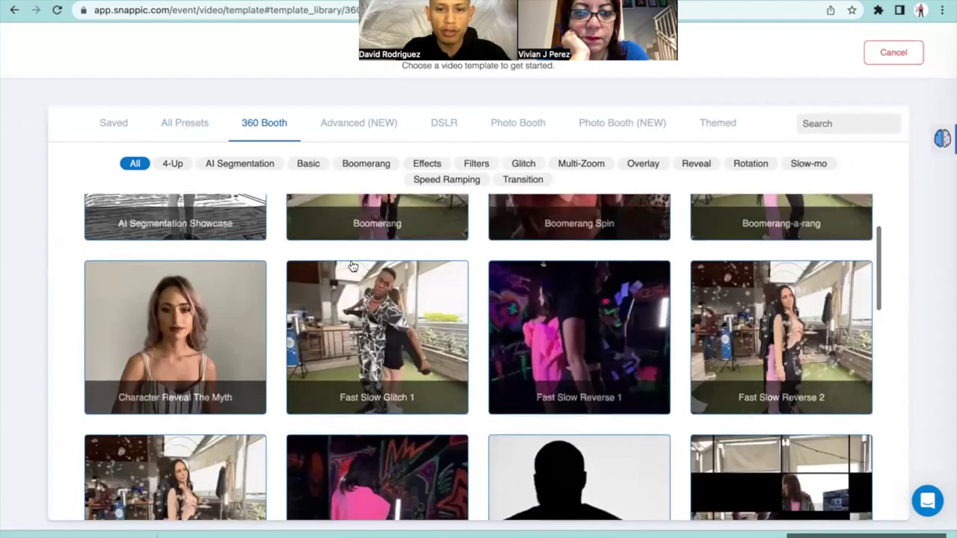
pyautogui.click(184, 338)
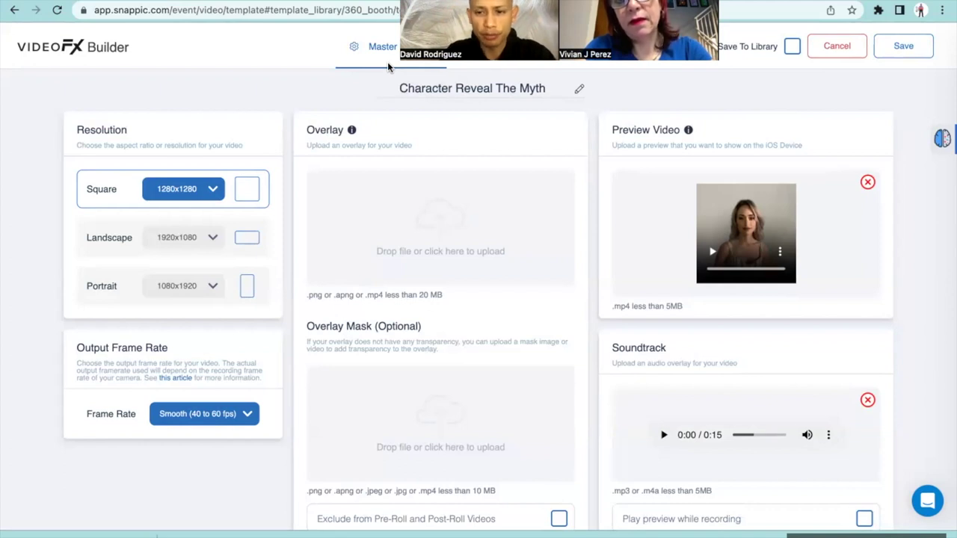
# Drop the soundtrack, set Portrait 1080x1920 resolution, and use Blue Watercolor as the overlay
pyautogui.click(867, 401)
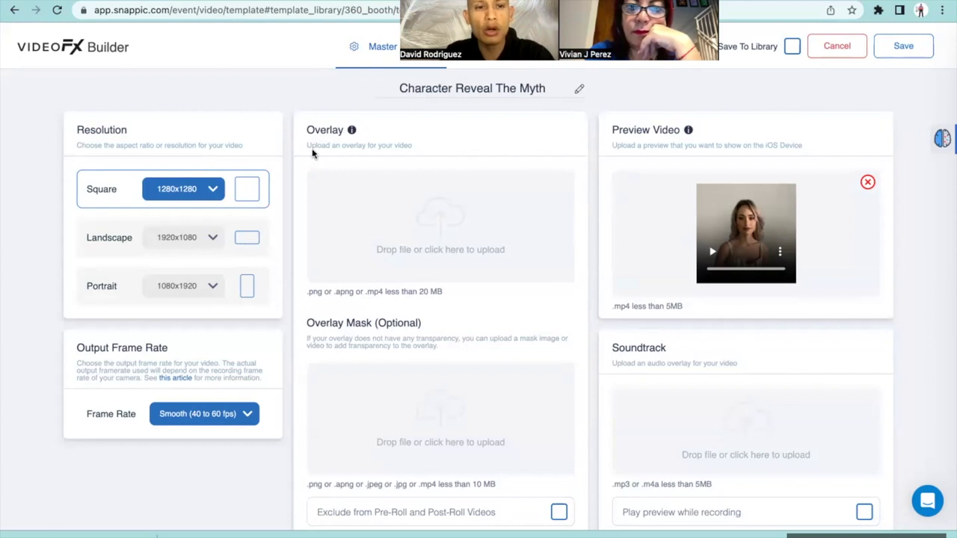
pyautogui.click(107, 298)
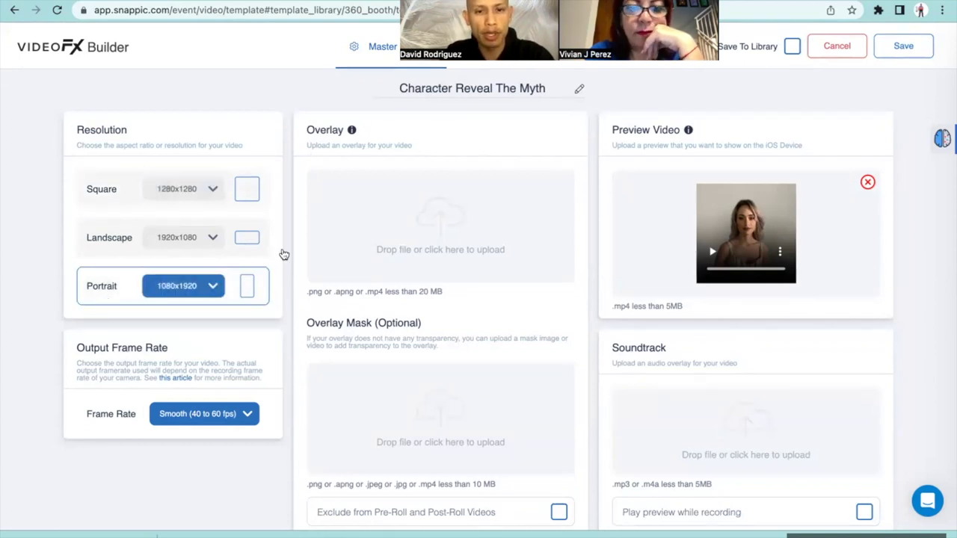
pyautogui.click(424, 223)
pyautogui.doubleClick(210, 116)
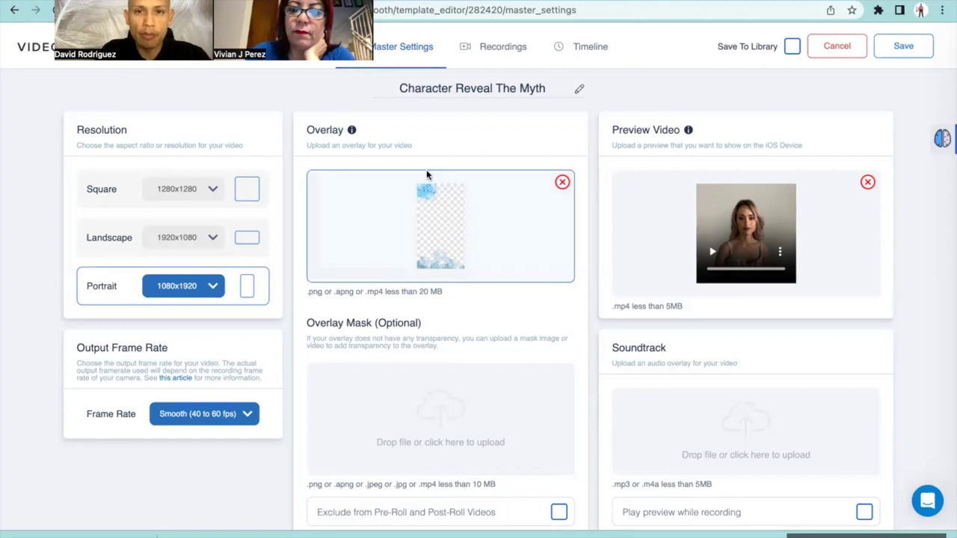
pyautogui.click(509, 45)
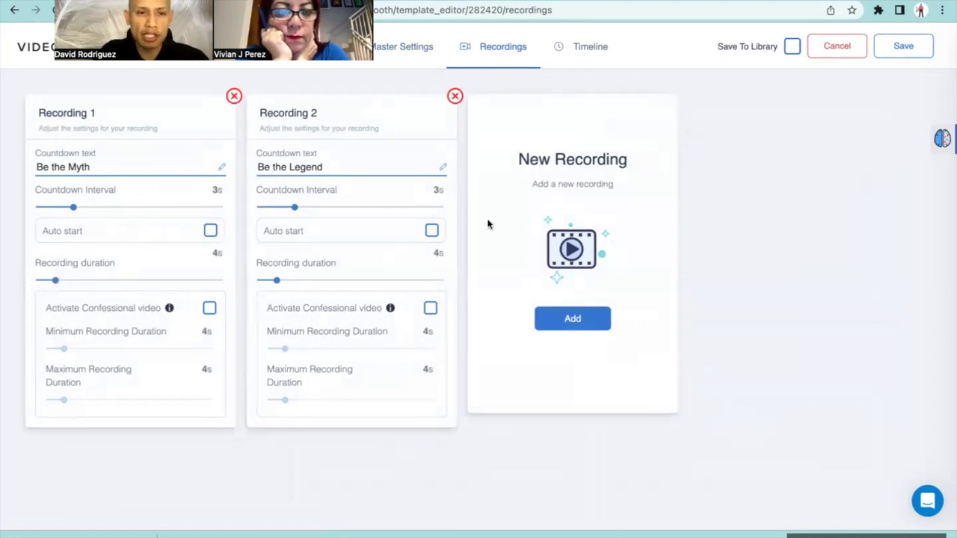
# Check the template's timeline, then save Character Reveal The Myth to the Video Template Chooser
pyautogui.click(582, 61)
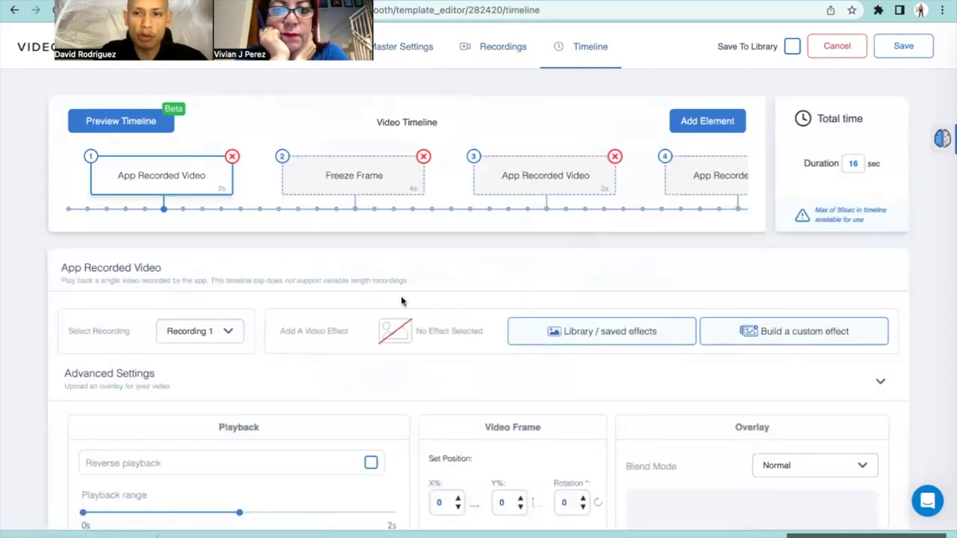
pyautogui.scroll(-3, 401, 300)
pyautogui.scroll(3, 401, 299)
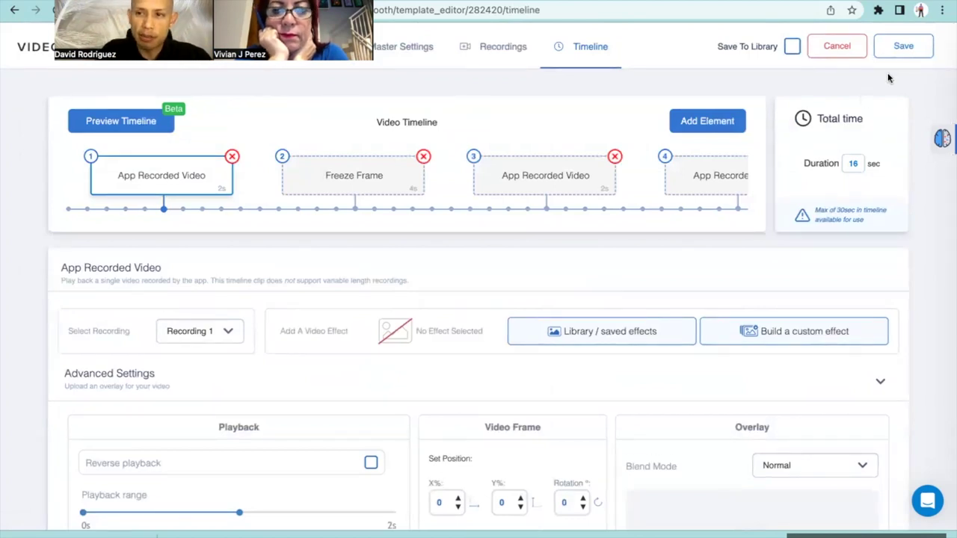
pyautogui.click(903, 47)
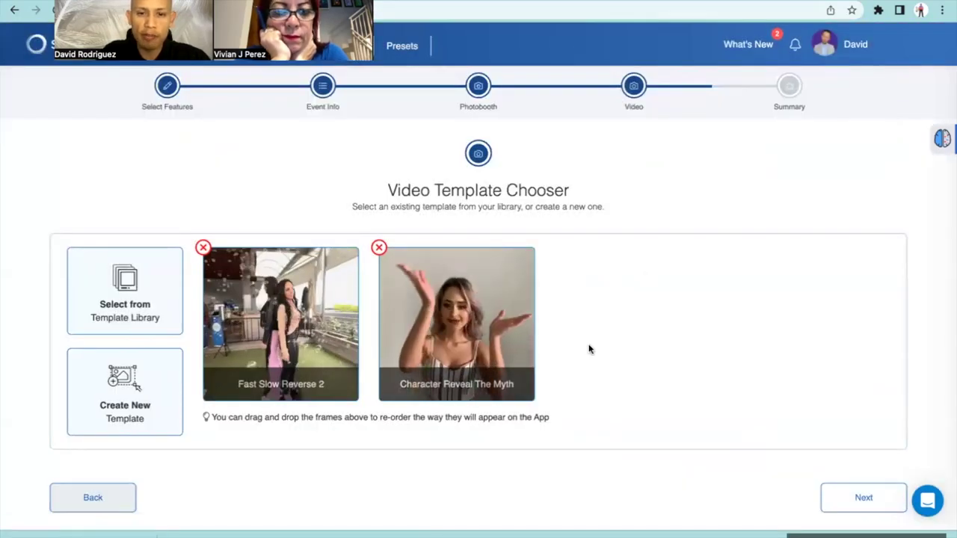
# Create the event, confirm the success message, check its two templates, and hide the browser
pyautogui.click(841, 500)
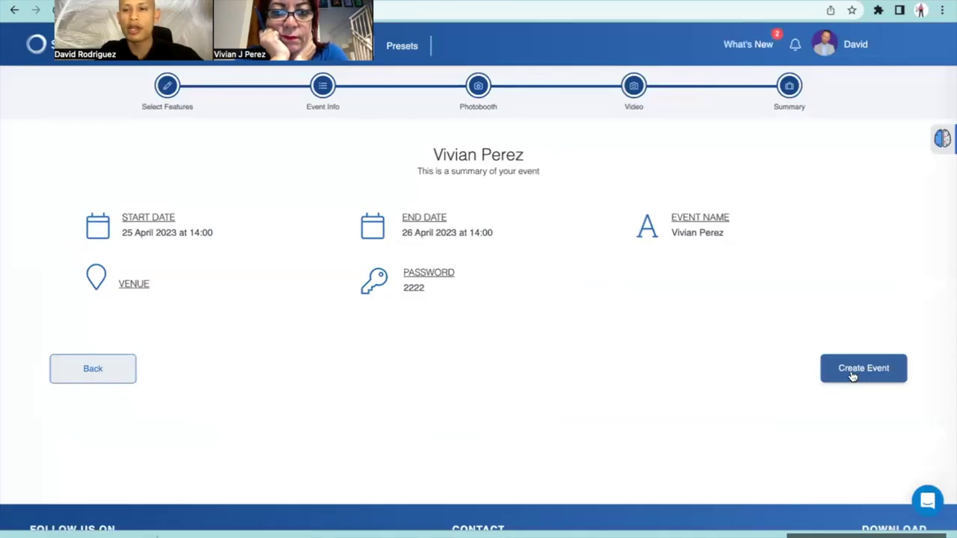
pyautogui.click(852, 376)
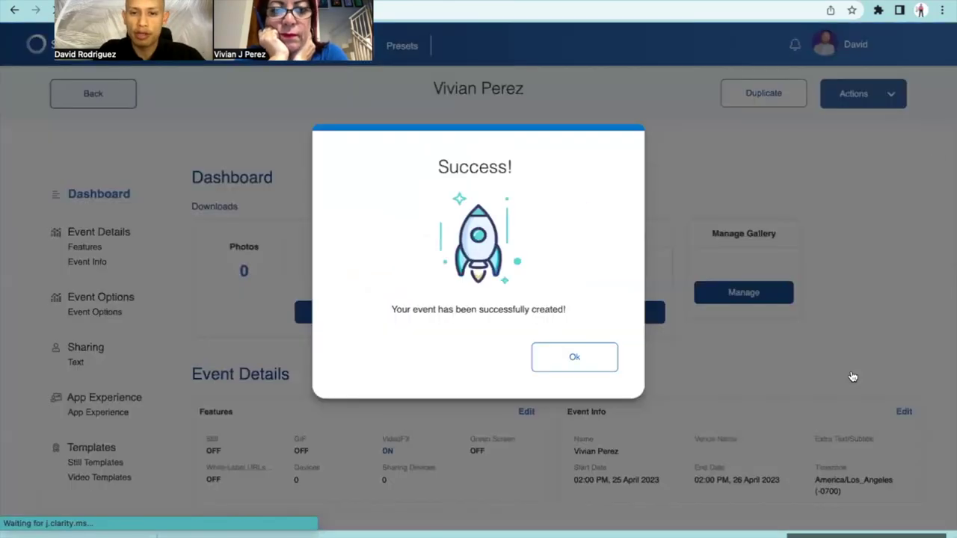
pyautogui.click(602, 363)
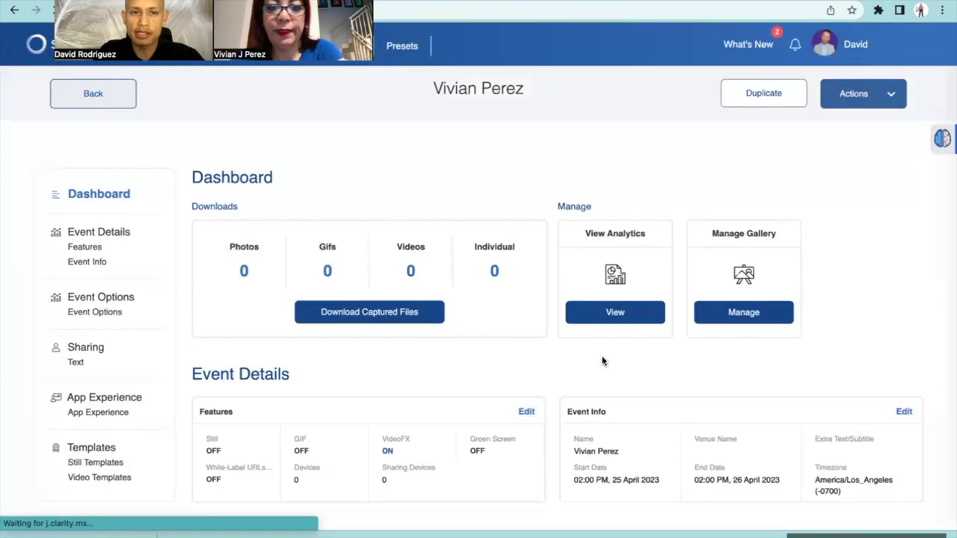
pyautogui.scroll(-15, 602, 362)
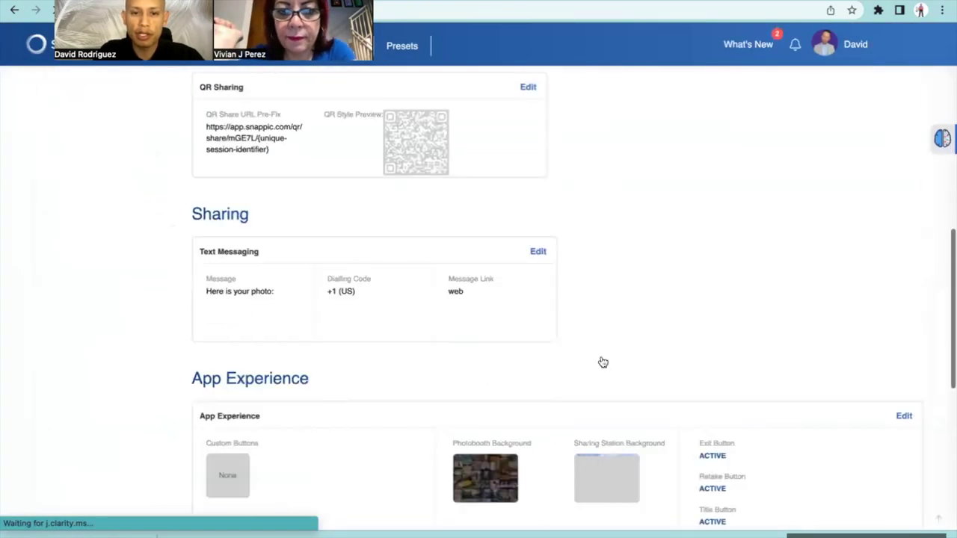
pyautogui.scroll(2, 602, 362)
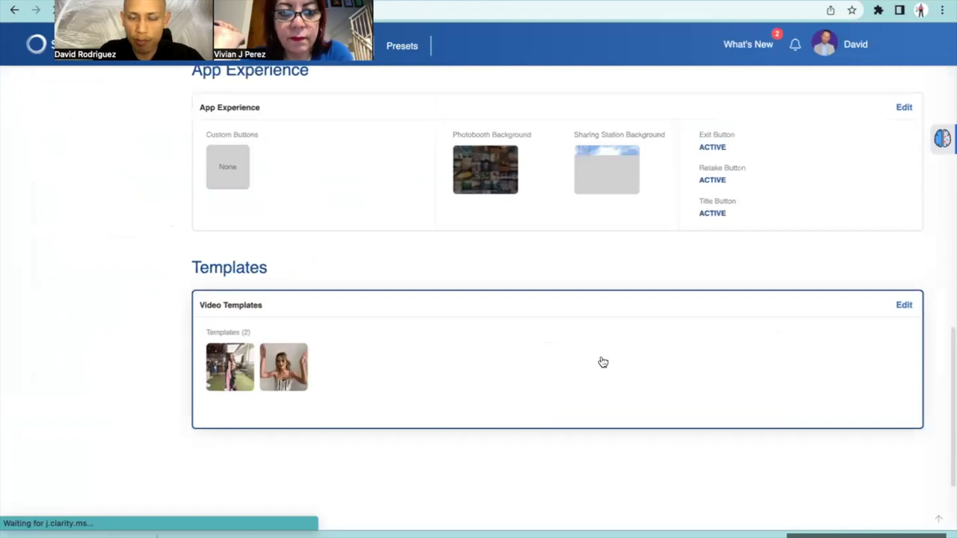
pyautogui.scroll(-2, 603, 362)
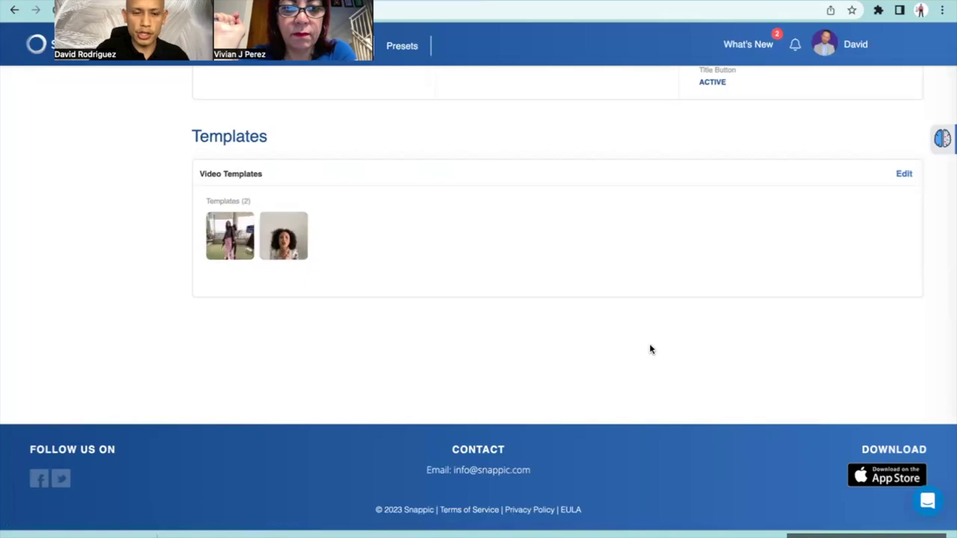
pyautogui.press('super+h')
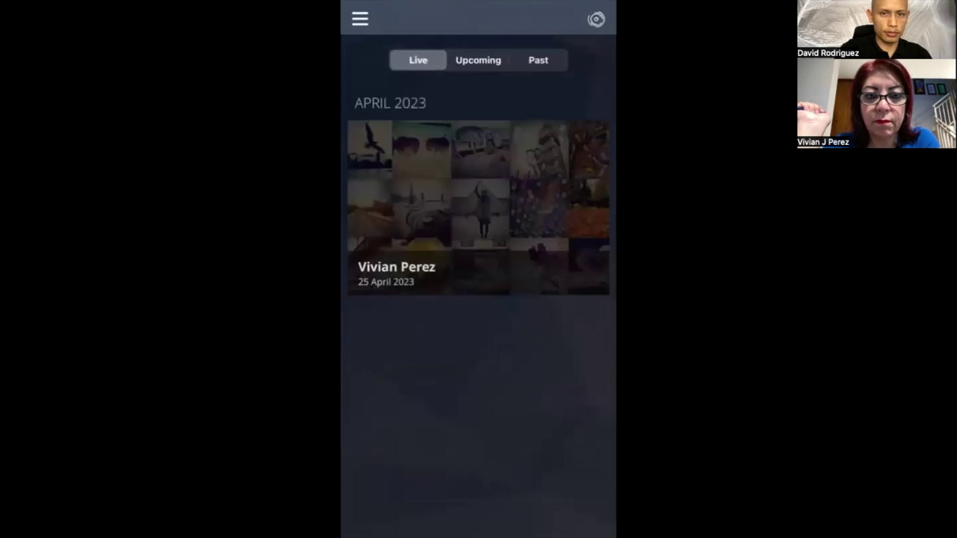
# Open the new event in the iOS app and scroll to its Configuration section
pyautogui.click(470, 234)
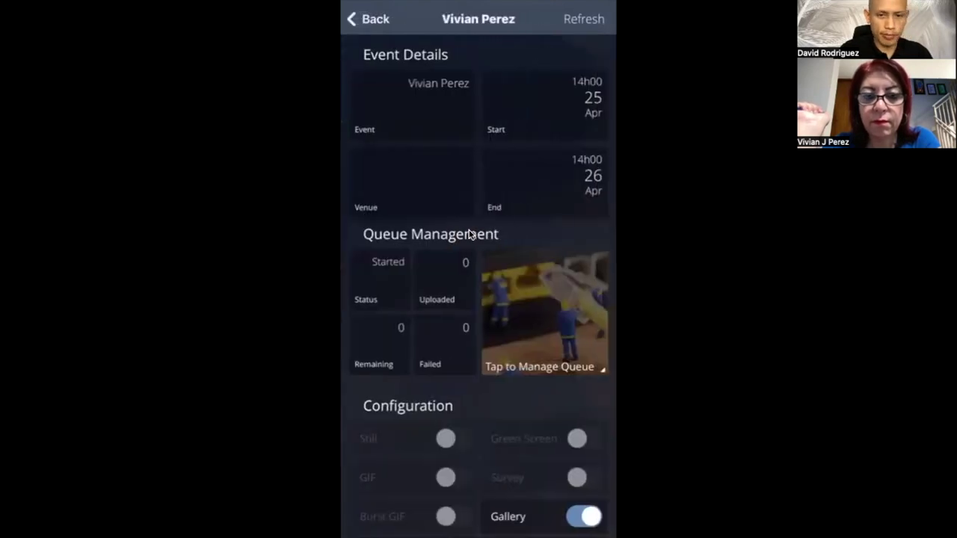
pyautogui.scroll(-5, 470, 234)
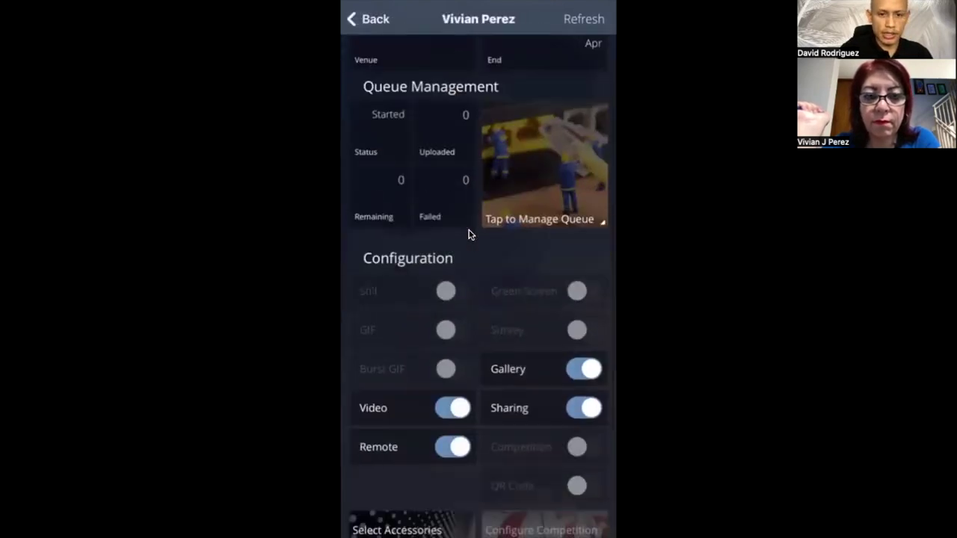
pyautogui.scroll(-2, 470, 235)
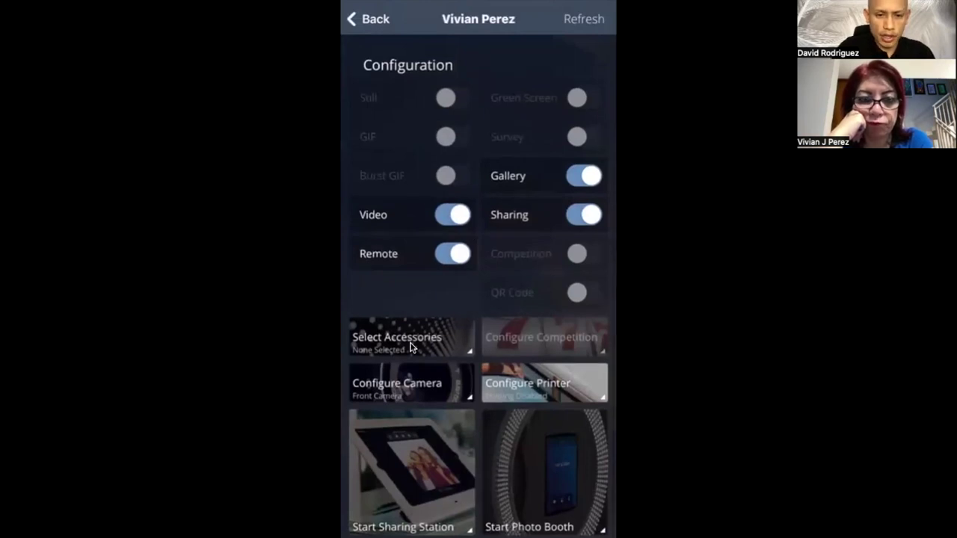
# Switch the event's camera from Front Camera to Back Camera
pyautogui.click(406, 398)
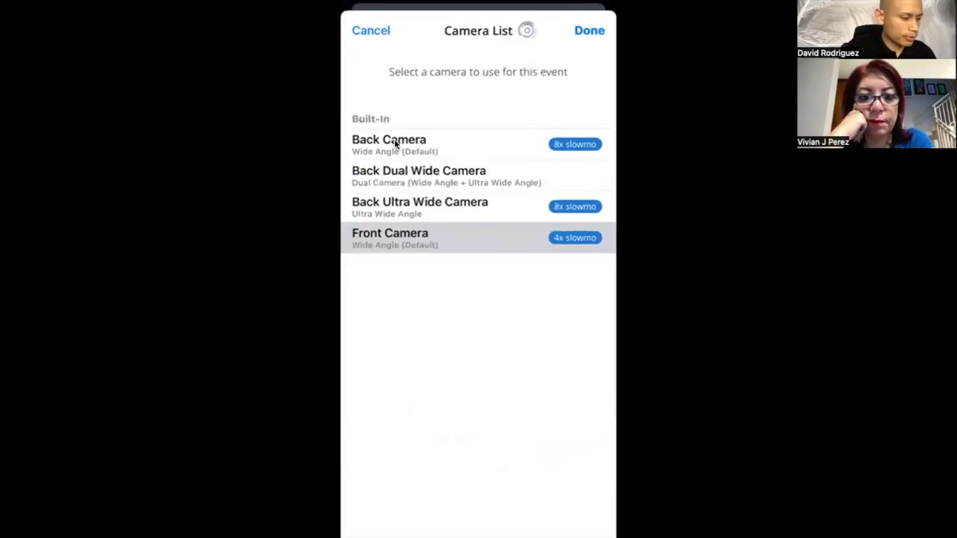
pyautogui.click(394, 141)
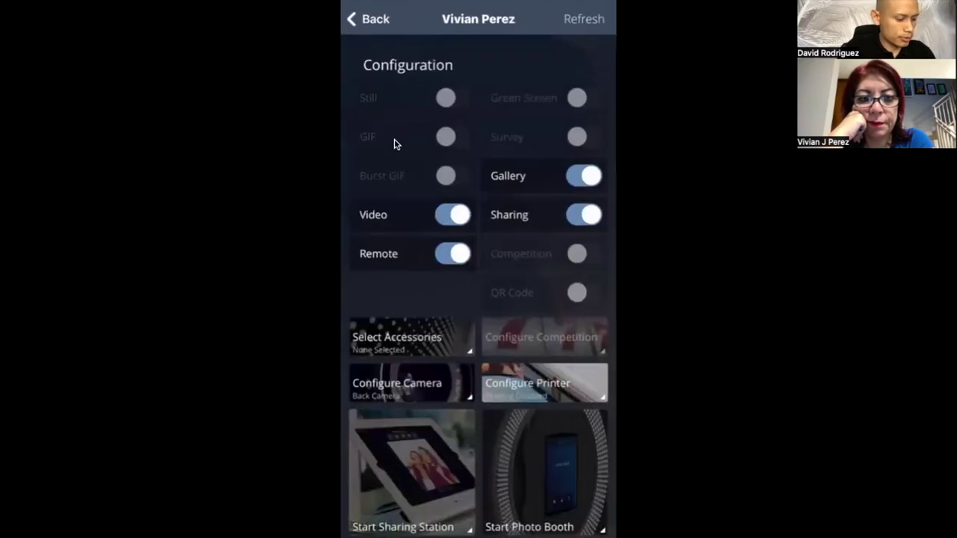
pyautogui.scroll(-3, 394, 142)
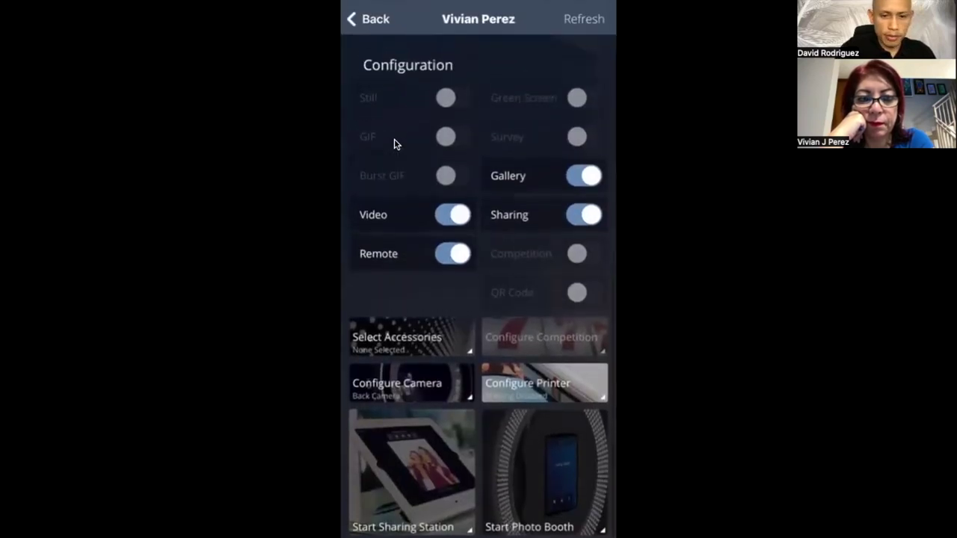
# Start the photo booth and let it load to Adjust Camera Settings with the Back Camera preview
pyautogui.click(557, 490)
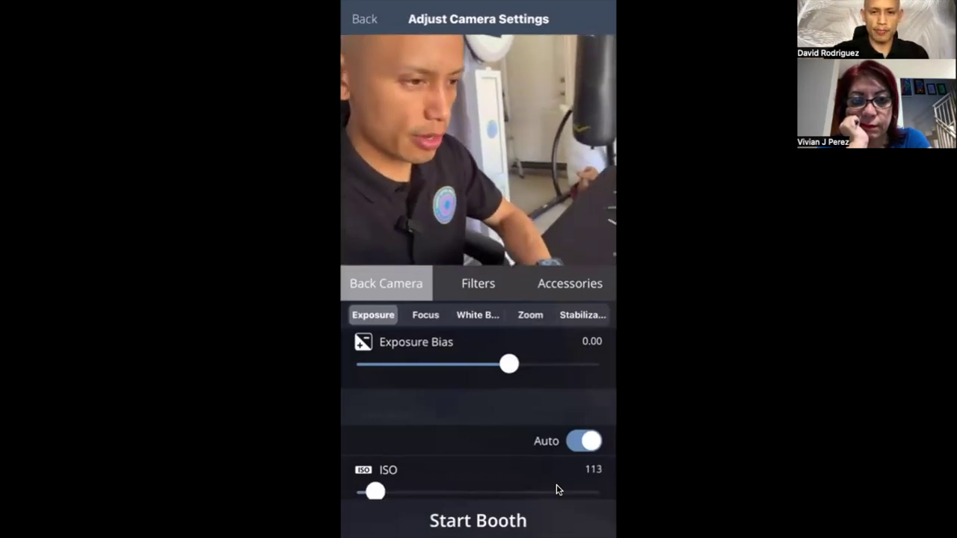
pyautogui.scroll(-5, 556, 490)
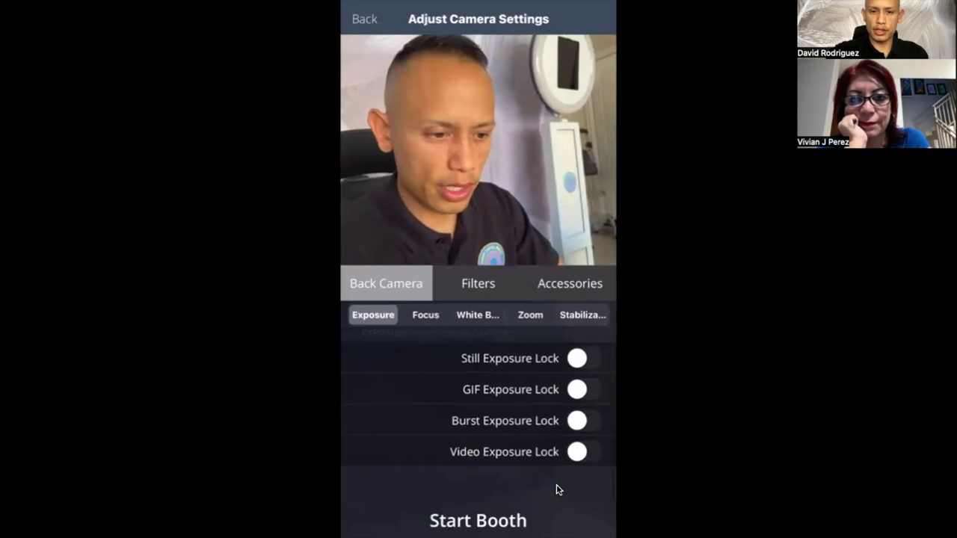